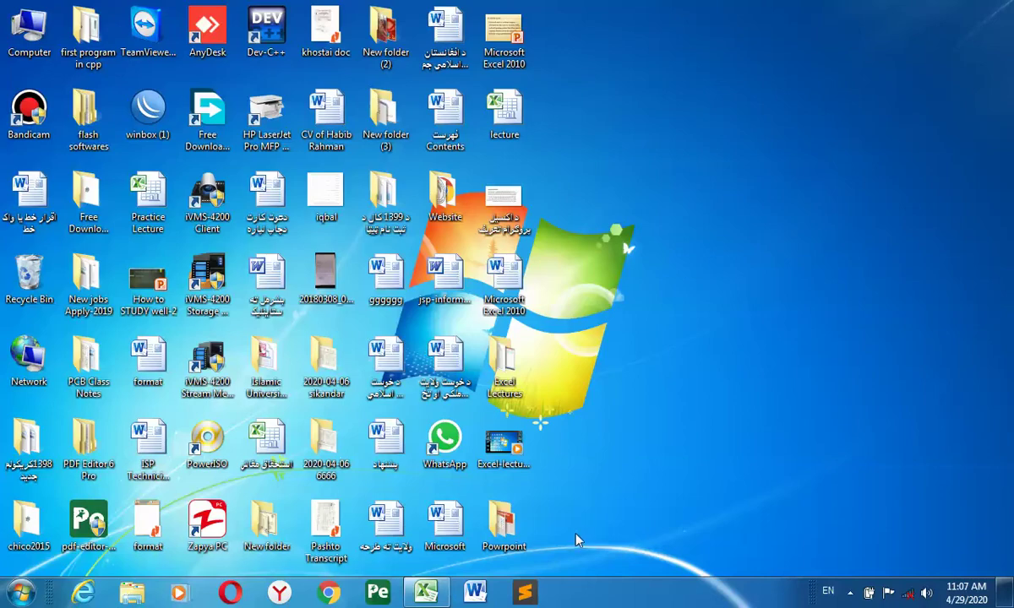
Restore the minimized 'lecture' workbook from the taskbar so the January 2019 salary table fills the screen.
{"action": "left_click", "coordinate": [425, 591]}
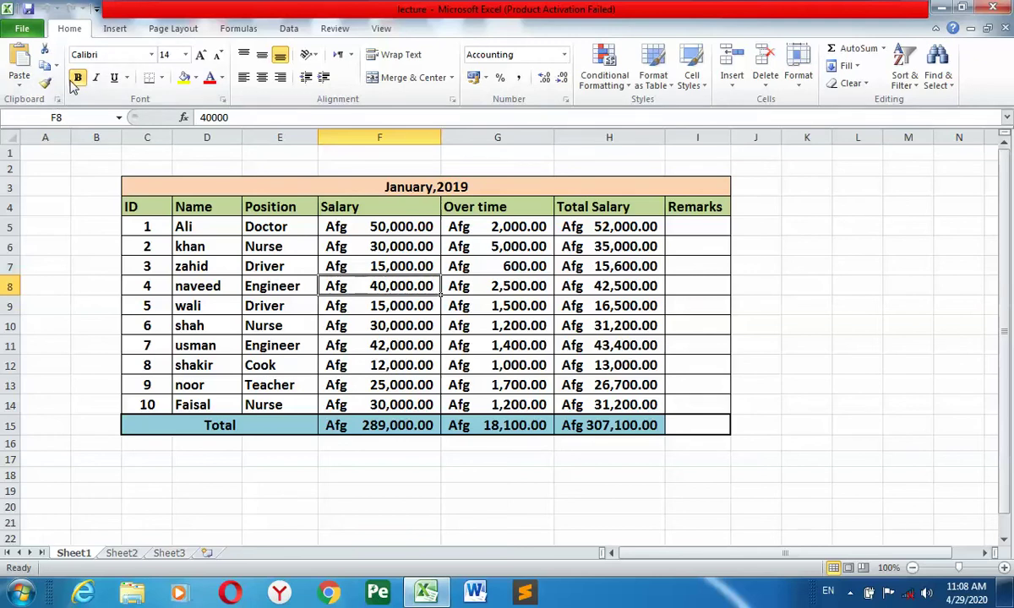
{"action": "left_click", "coordinate": [114, 32]}
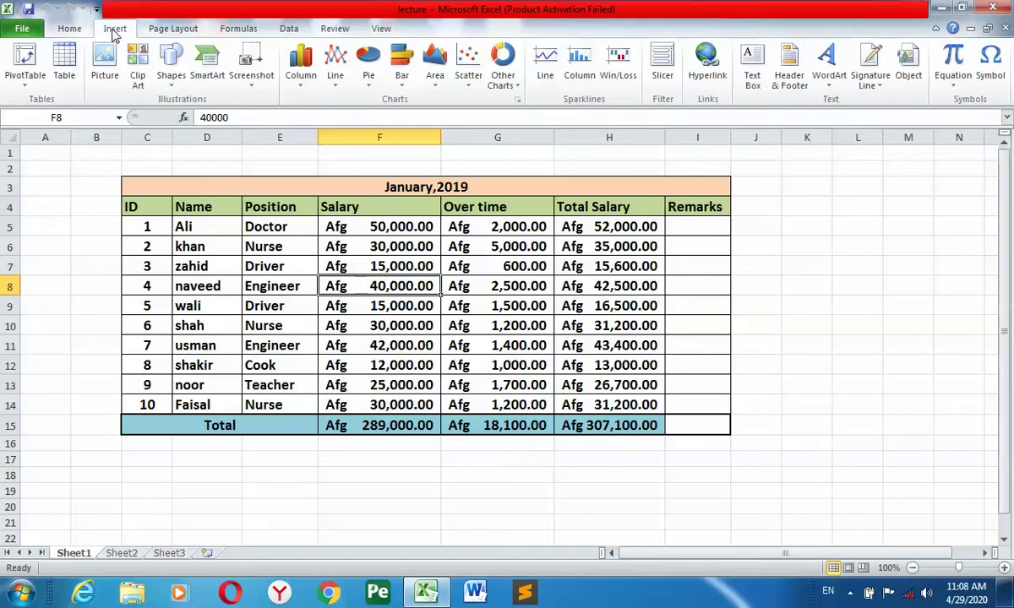
{"action": "left_click", "coordinate": [165, 31]}
{"action": "left_click", "coordinate": [240, 30]}
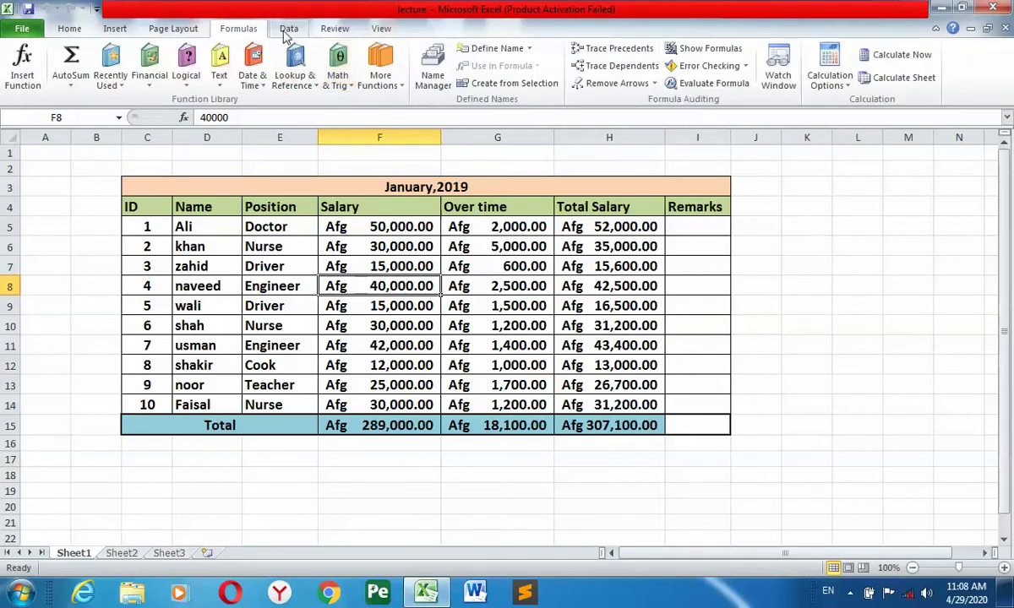
{"action": "left_click", "coordinate": [288, 31]}
{"action": "left_click", "coordinate": [333, 31]}
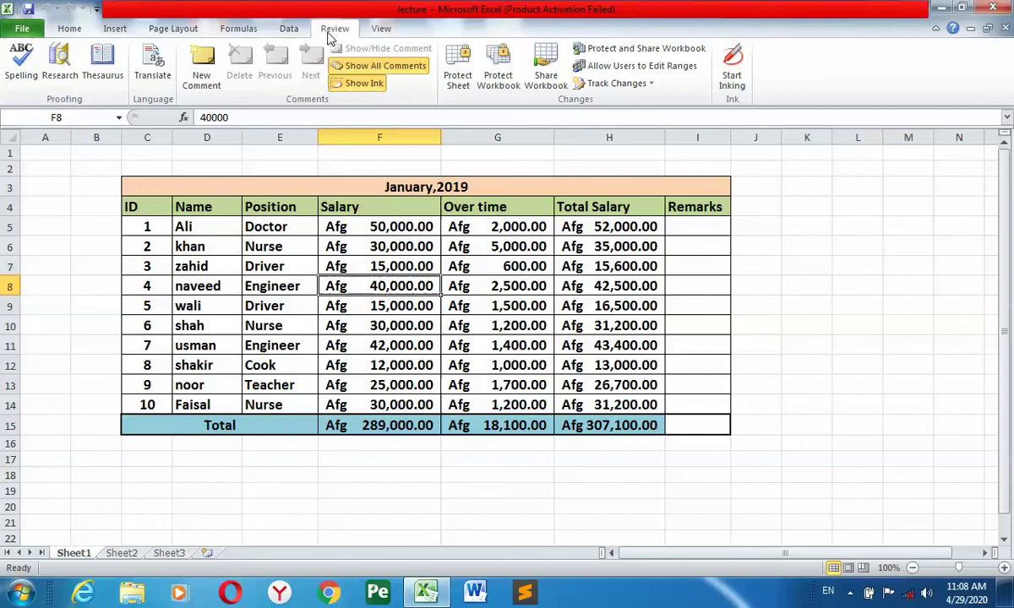
{"action": "left_click", "coordinate": [380, 30]}
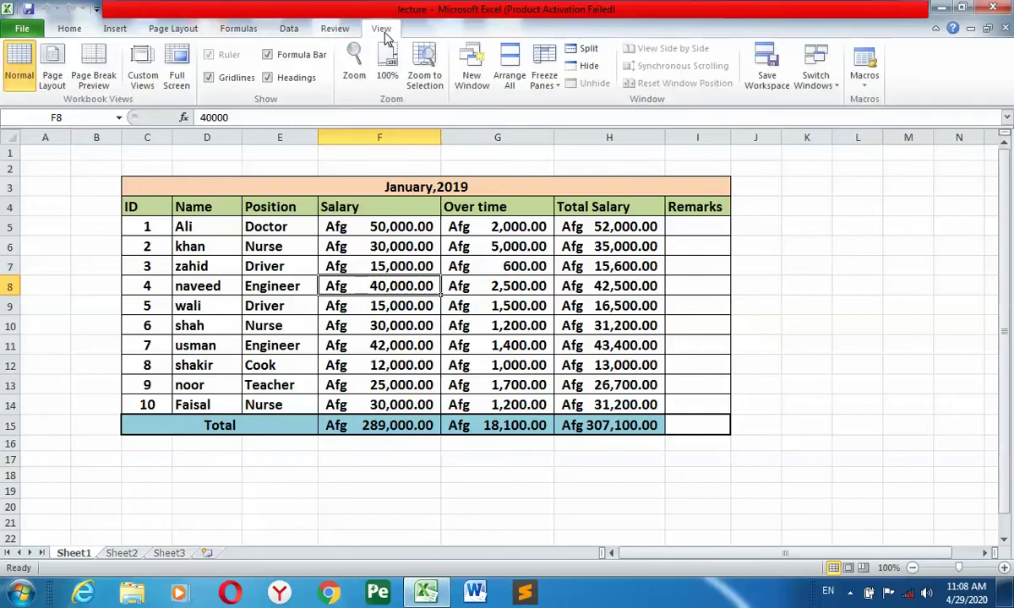
{"action": "left_click", "coordinate": [71, 30]}
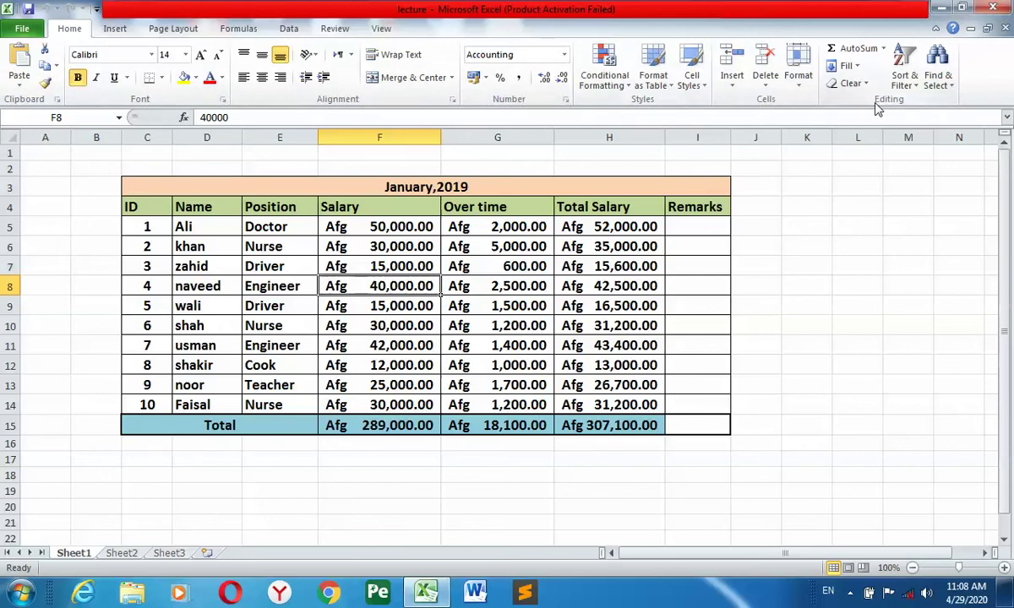
{"action": "left_click", "coordinate": [116, 28]}
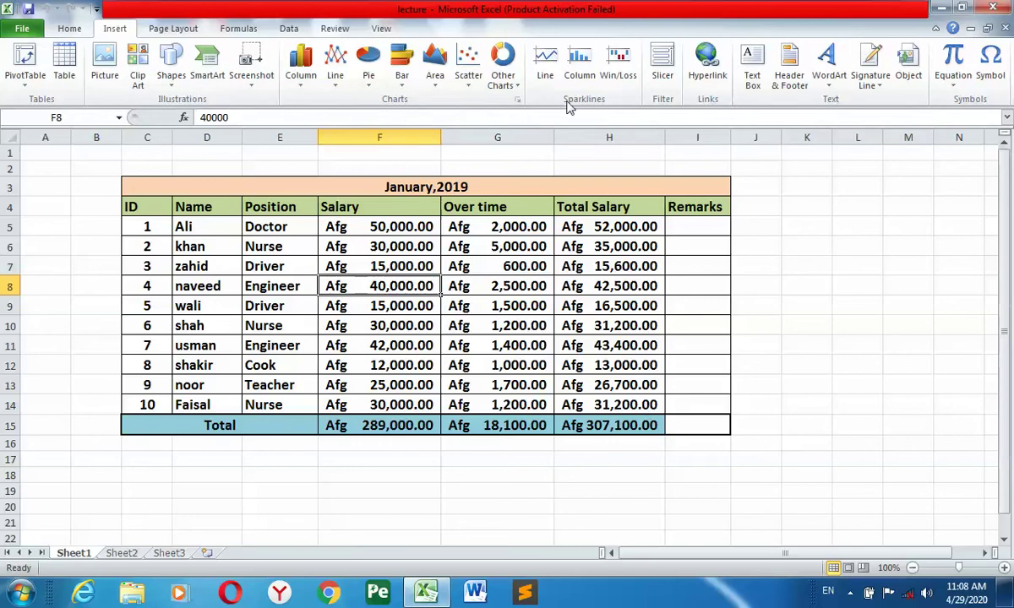
{"action": "left_click", "coordinate": [178, 30]}
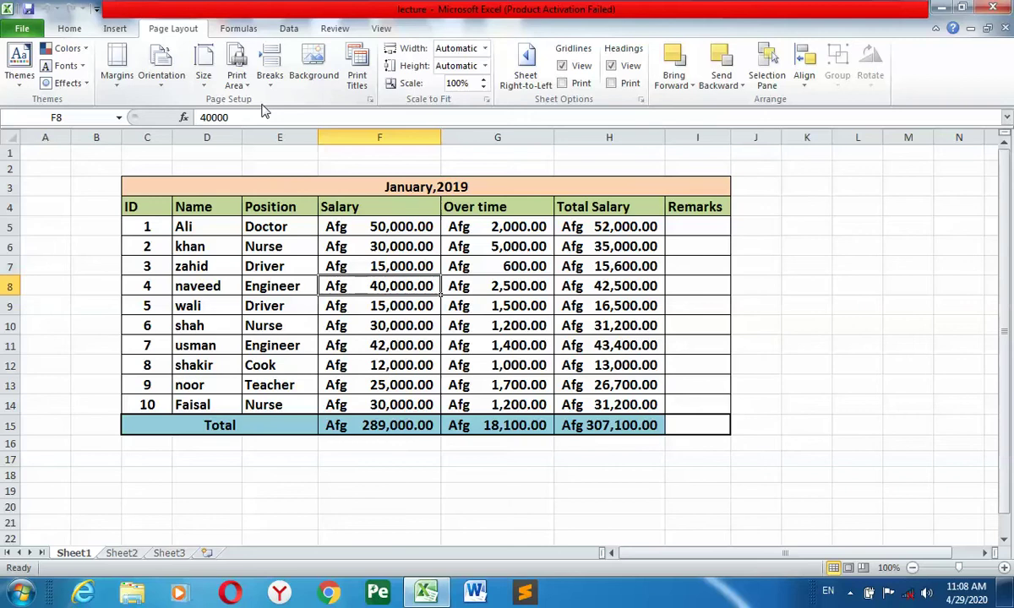
{"action": "left_click", "coordinate": [71, 29]}
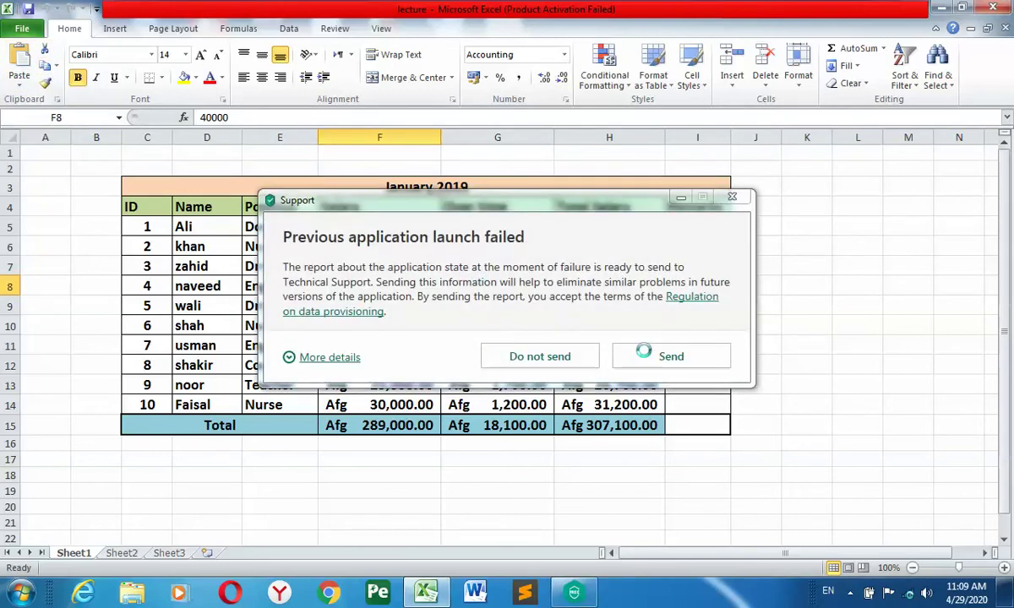
Dismiss the crash-report notice and copy the January 2019 salary table C3:I15.
{"action": "left_click", "coordinate": [731, 197]}
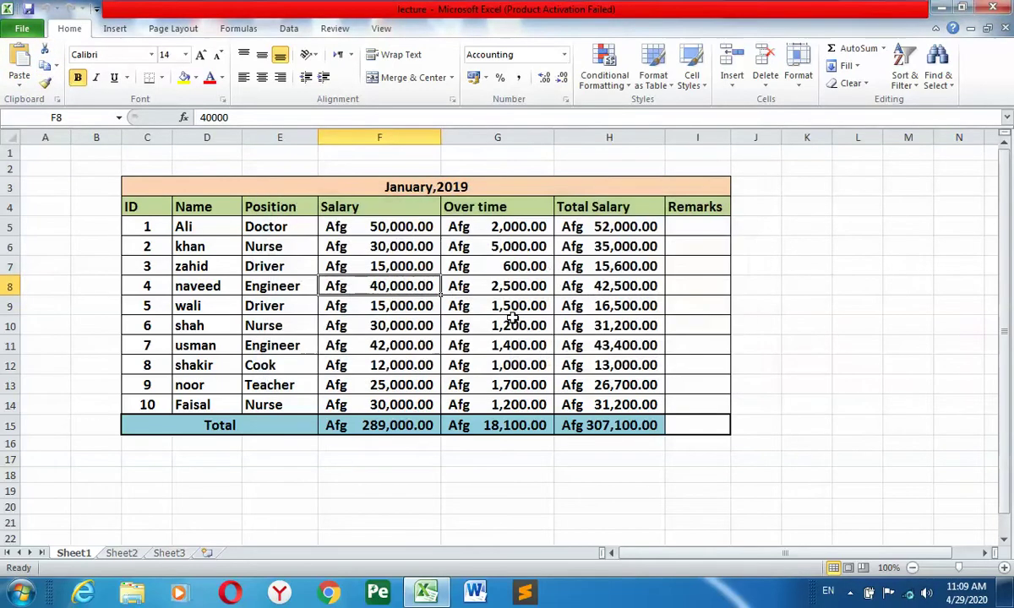
{"action": "left_click", "coordinate": [353, 205]}
{"action": "left_click_drag", "start_coordinate": [378, 182], "coordinate": [415, 420]}
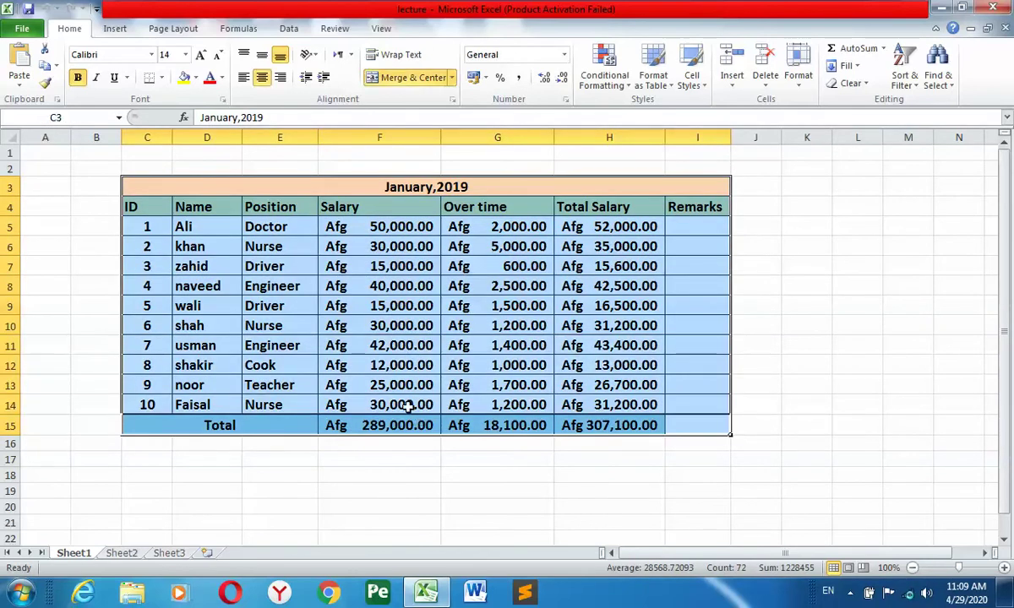
{"action": "left_click", "coordinate": [56, 66]}
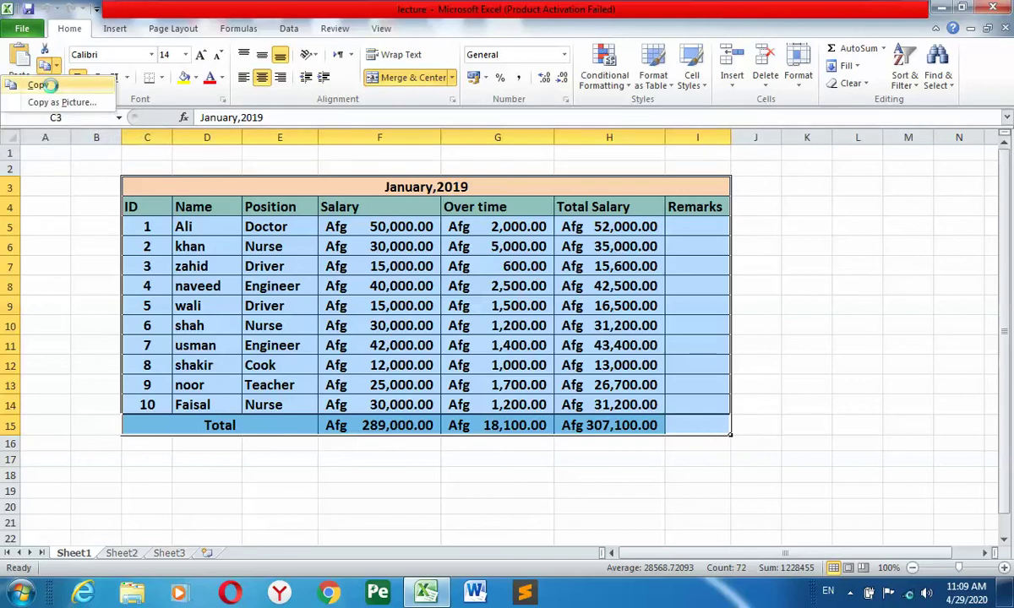
{"action": "left_click", "coordinate": [44, 85]}
Paste the table at C20 on Sheet1, E4 on Sheet2 and E6 on Sheet3.
{"action": "scroll", "coordinate": [376, 340], "scroll_direction": "down", "scroll_amount": 2}
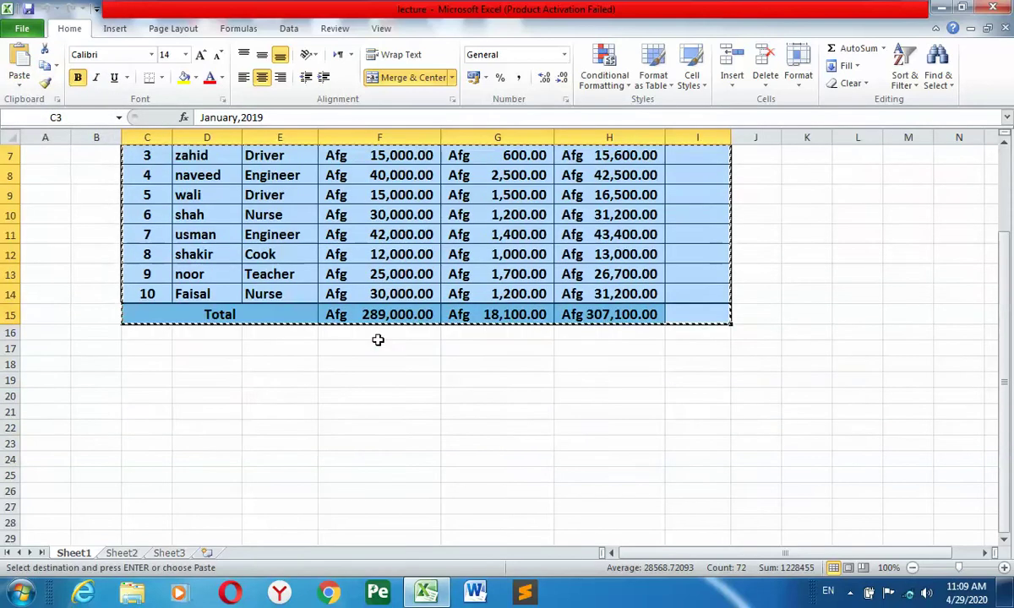
{"action": "left_click", "coordinate": [160, 395]}
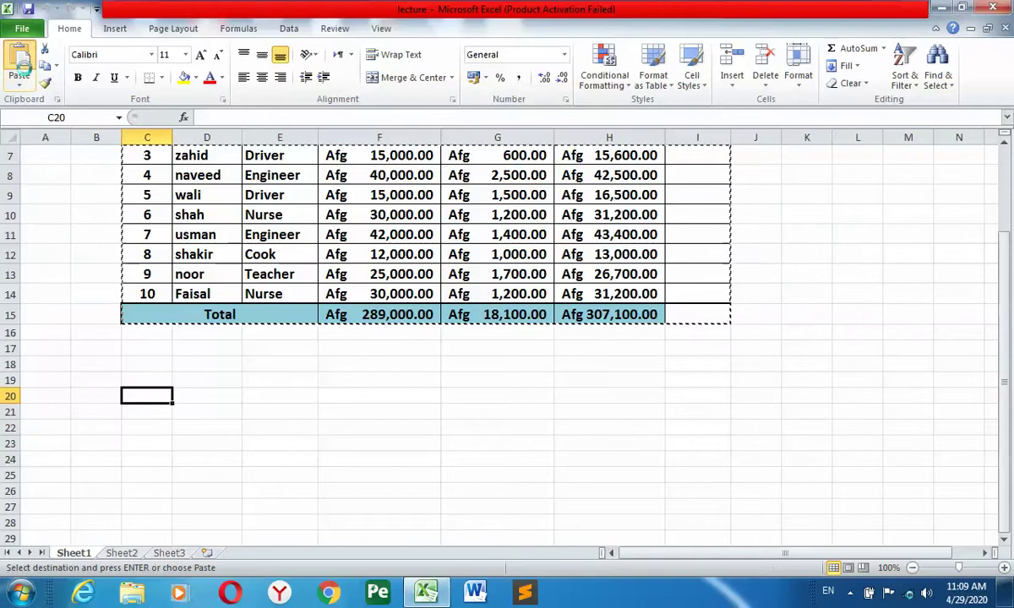
{"action": "left_click", "coordinate": [20, 64]}
{"action": "scroll", "coordinate": [253, 435], "scroll_direction": "down", "scroll_amount": 2}
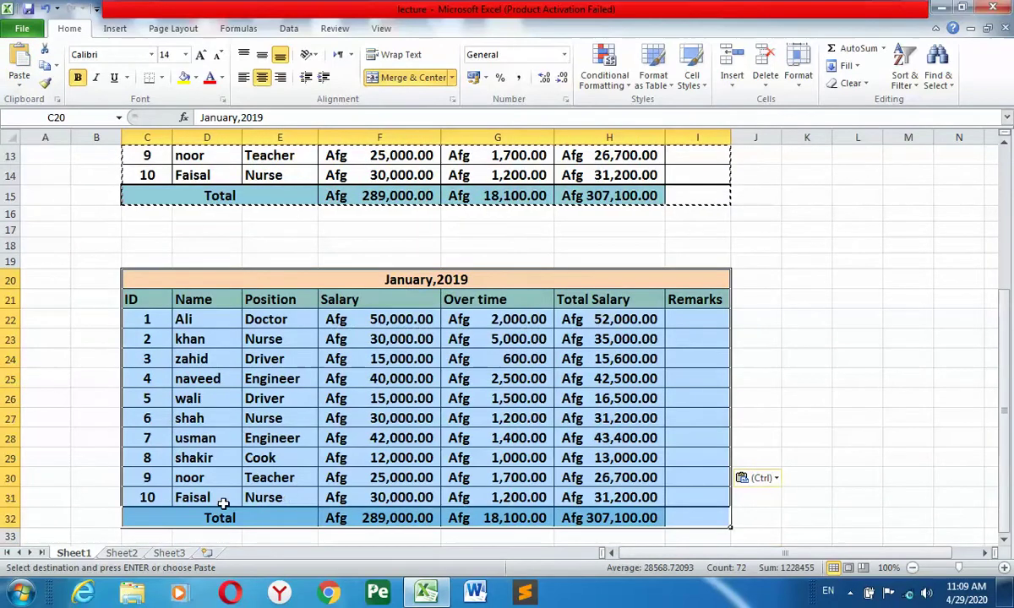
{"action": "left_click", "coordinate": [129, 555]}
{"action": "left_click", "coordinate": [253, 201]}
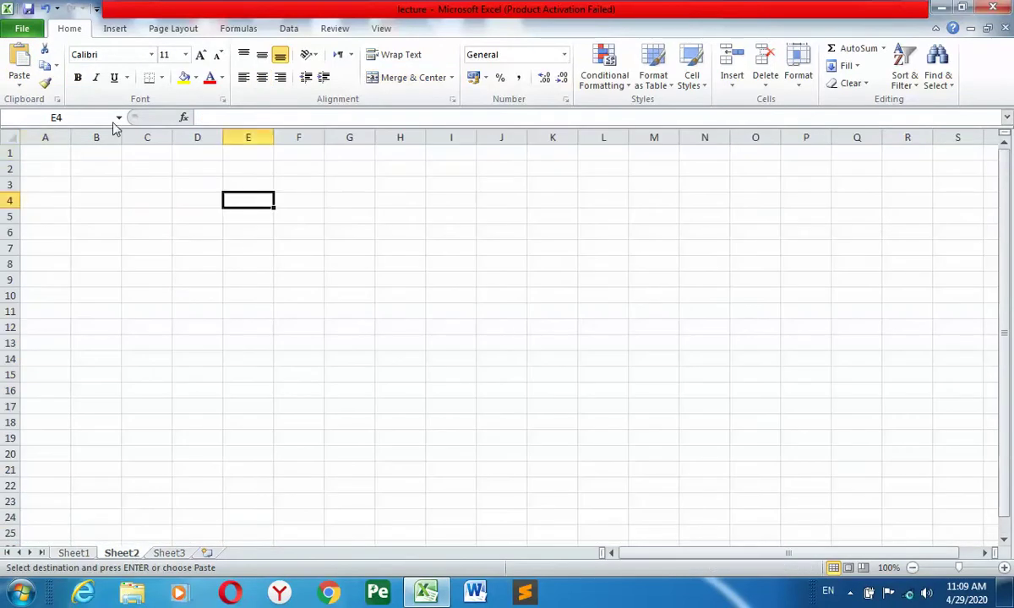
{"action": "left_click", "coordinate": [20, 64]}
{"action": "left_click", "coordinate": [167, 554]}
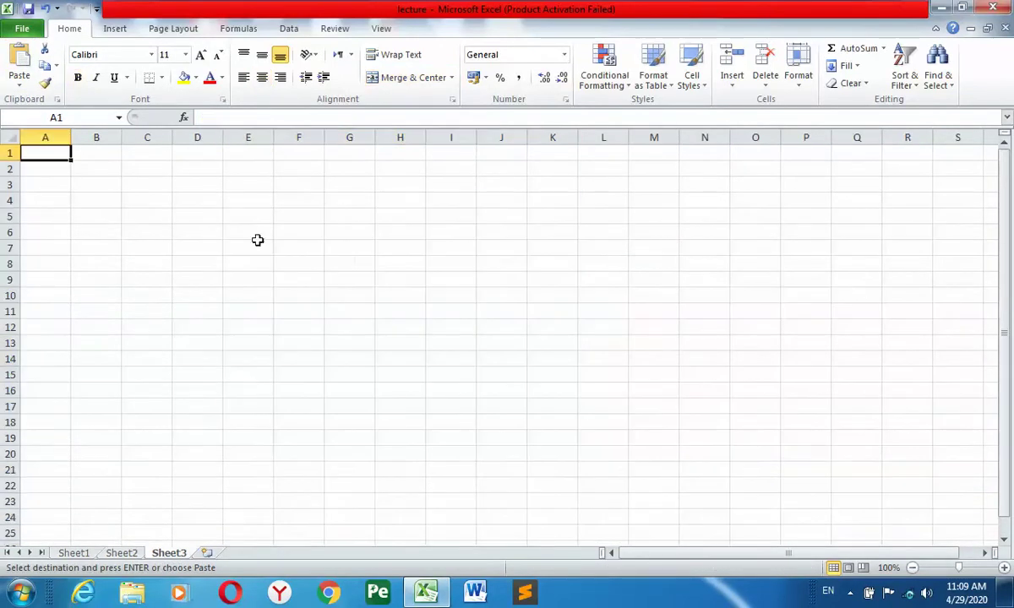
{"action": "left_click", "coordinate": [257, 233]}
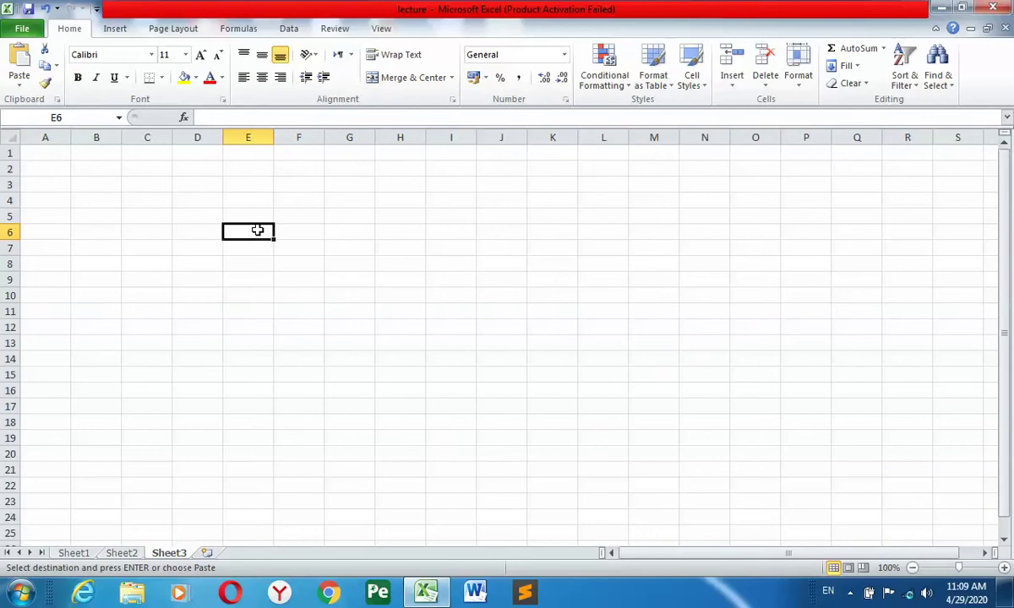
{"action": "left_click", "coordinate": [20, 65]}
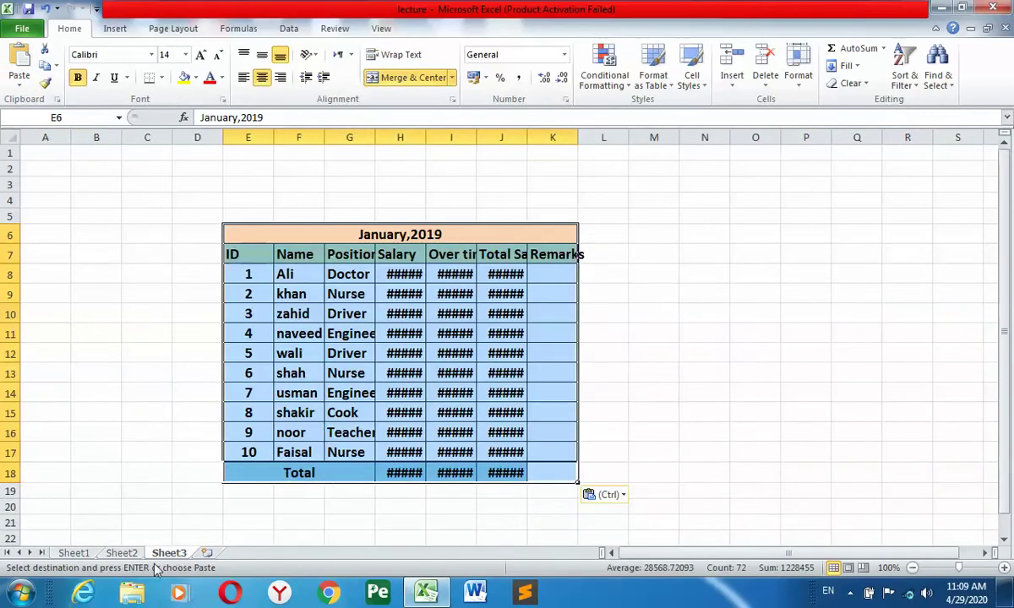
Reselect the original table C3:I15 on Sheet1 and insert a new blank Sheet4.
{"action": "left_click", "coordinate": [127, 553]}
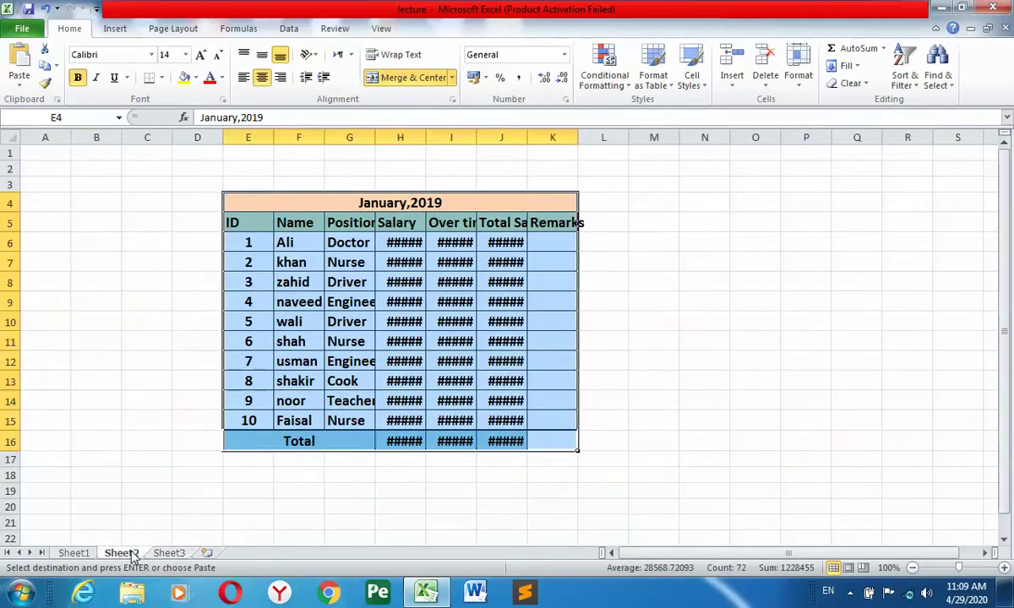
{"action": "left_click", "coordinate": [73, 553]}
{"action": "scroll", "coordinate": [193, 426], "scroll_direction": "up", "scroll_amount": 4}
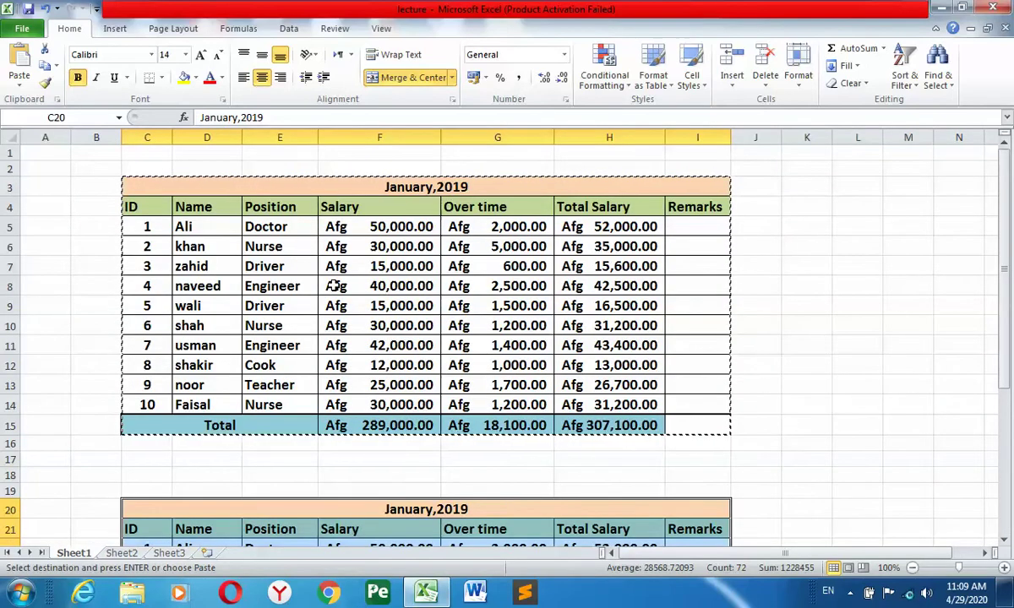
{"action": "left_click", "coordinate": [379, 301]}
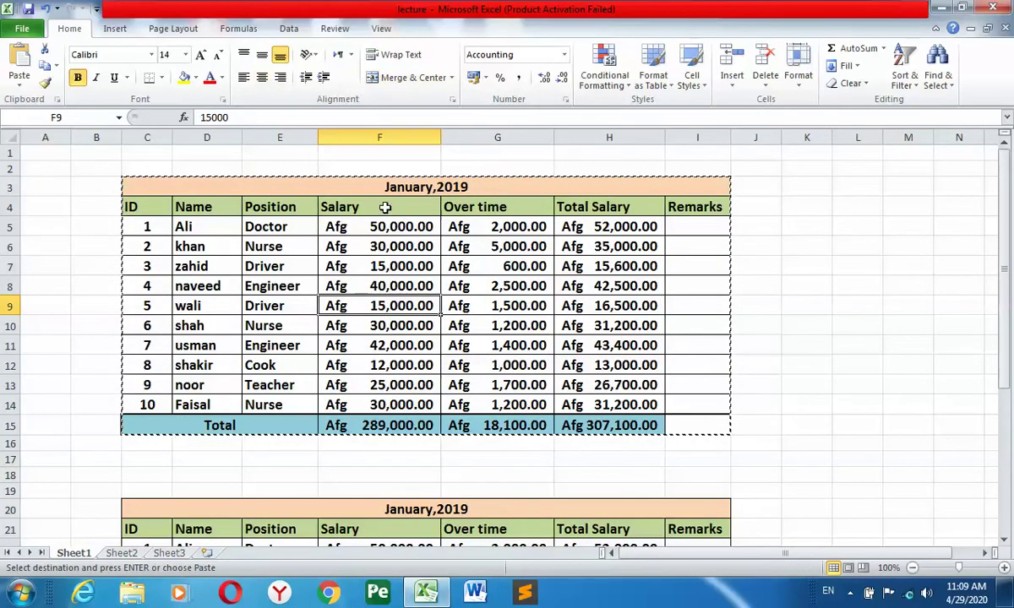
{"action": "left_click_drag", "start_coordinate": [390, 188], "coordinate": [408, 425]}
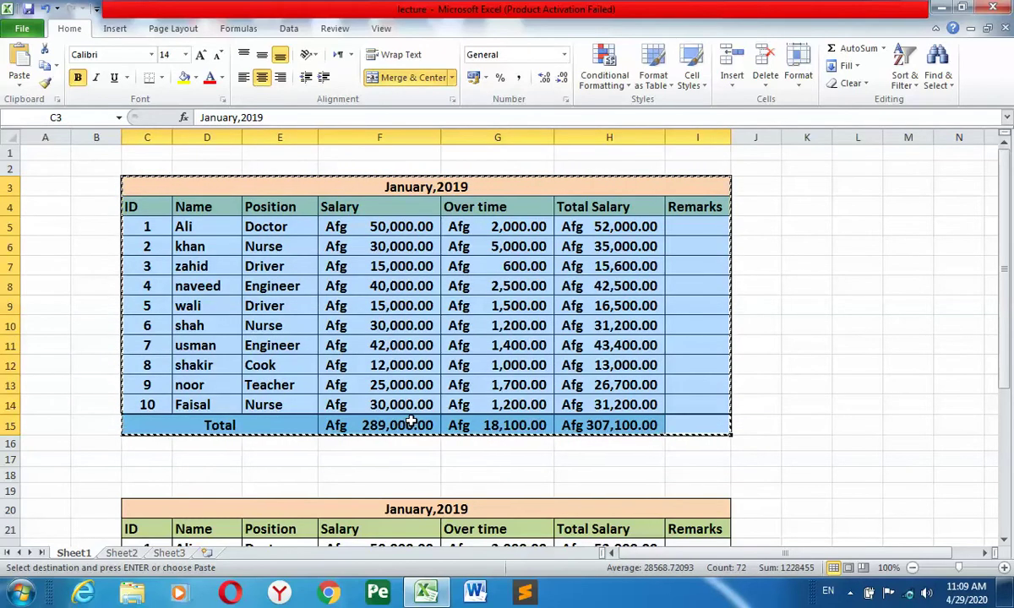
{"action": "left_click", "coordinate": [377, 345]}
{"action": "left_click_drag", "start_coordinate": [452, 188], "coordinate": [456, 430]}
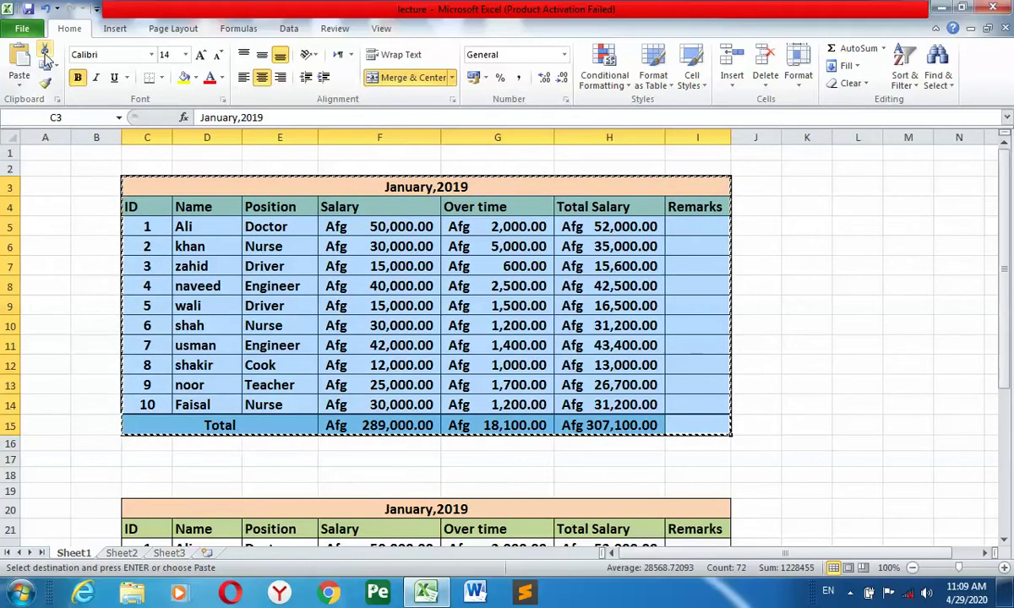
{"action": "left_click", "coordinate": [205, 553]}
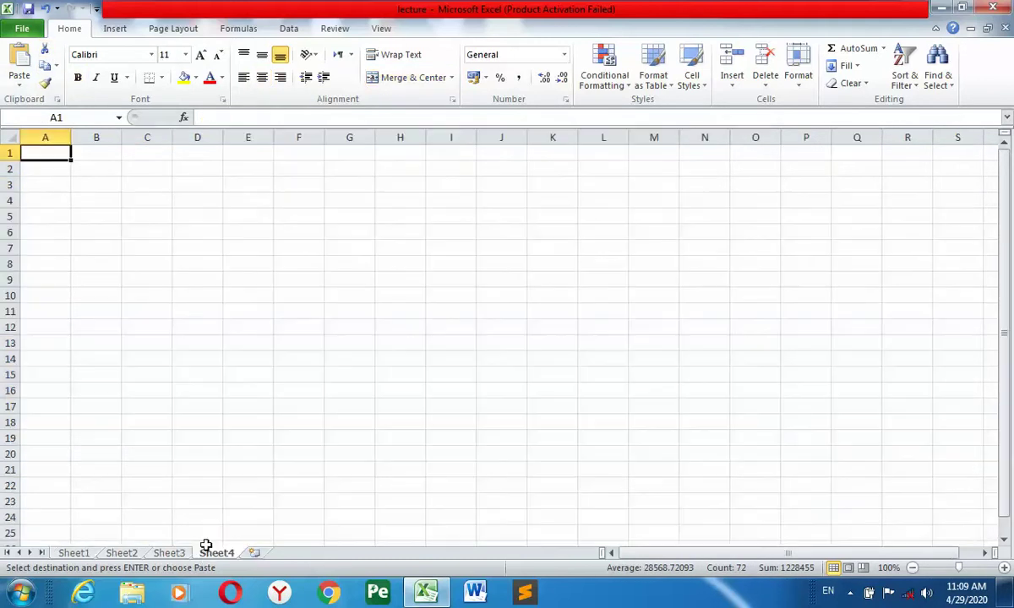
Paste the salary table onto Sheet4 at D6 and dismiss the antivirus popup.
{"action": "left_click", "coordinate": [213, 227]}
{"action": "left_click", "coordinate": [18, 72]}
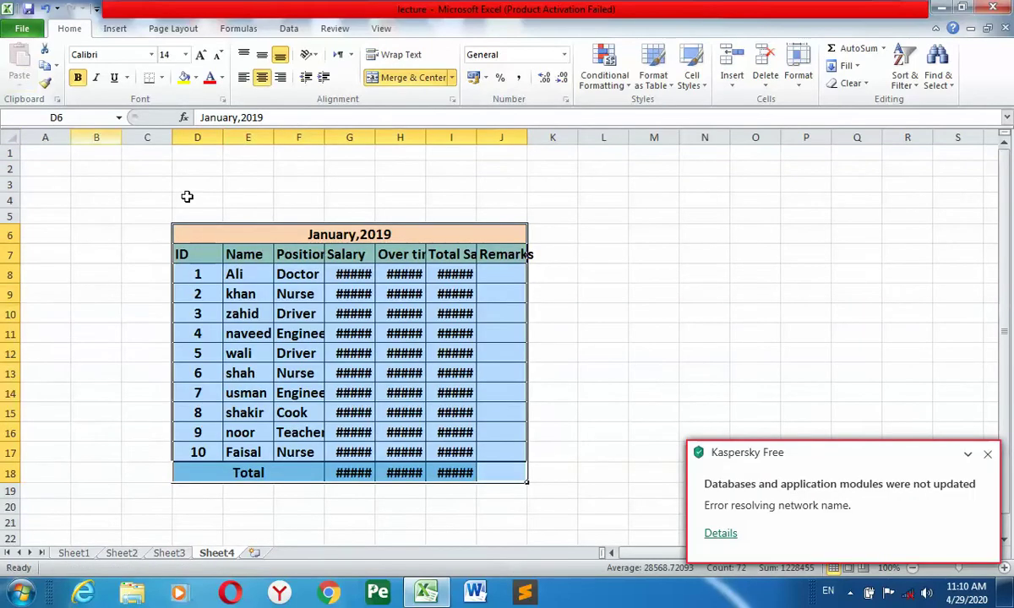
{"action": "left_click", "coordinate": [987, 455]}
Return to the original table on Sheet1 and bring up the Copy options.
{"action": "left_click", "coordinate": [78, 552]}
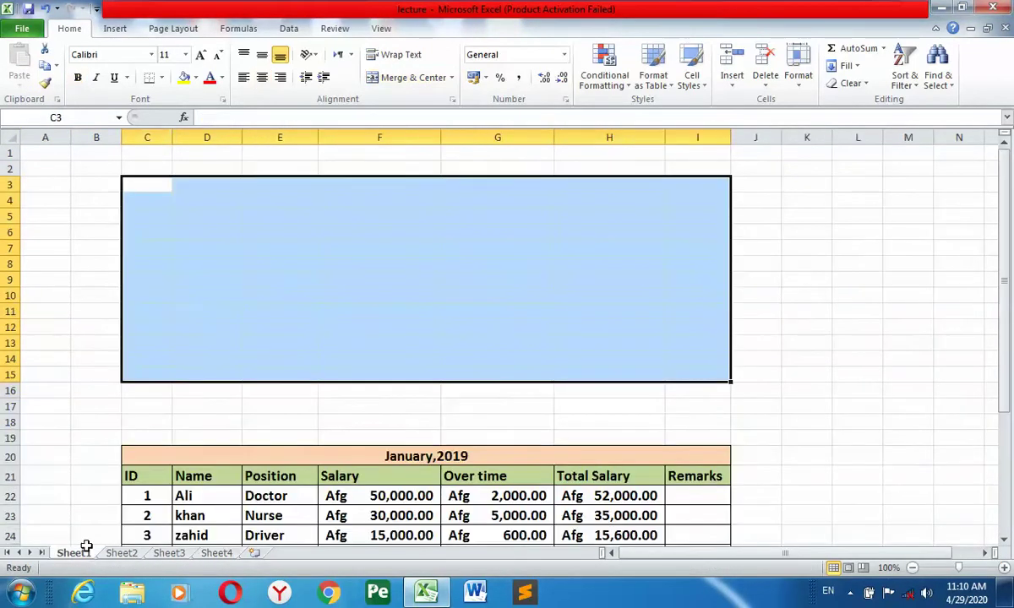
{"action": "left_click", "coordinate": [265, 378]}
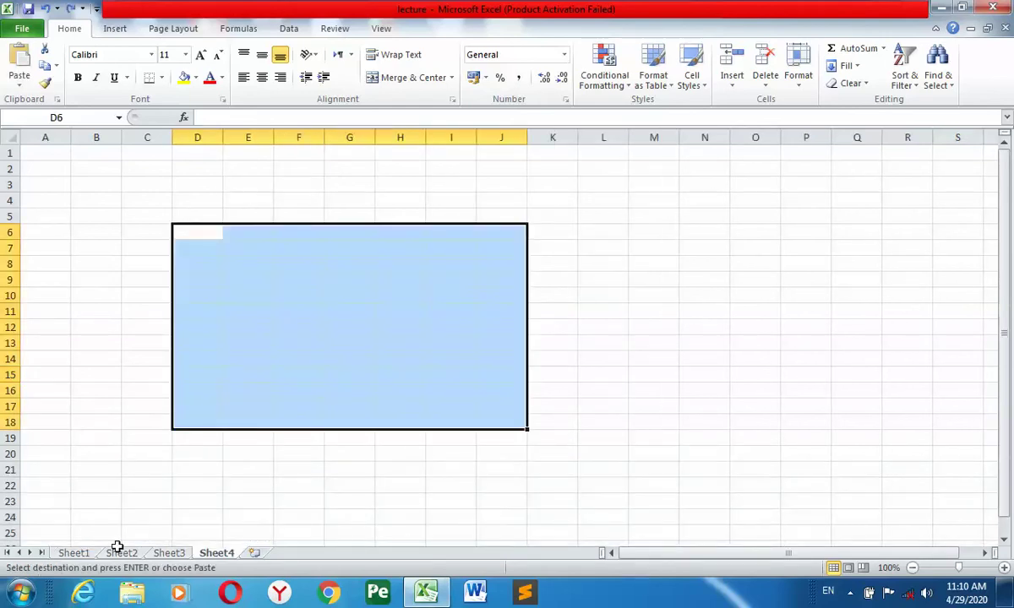
{"action": "left_click", "coordinate": [75, 553]}
{"action": "left_click", "coordinate": [235, 366]}
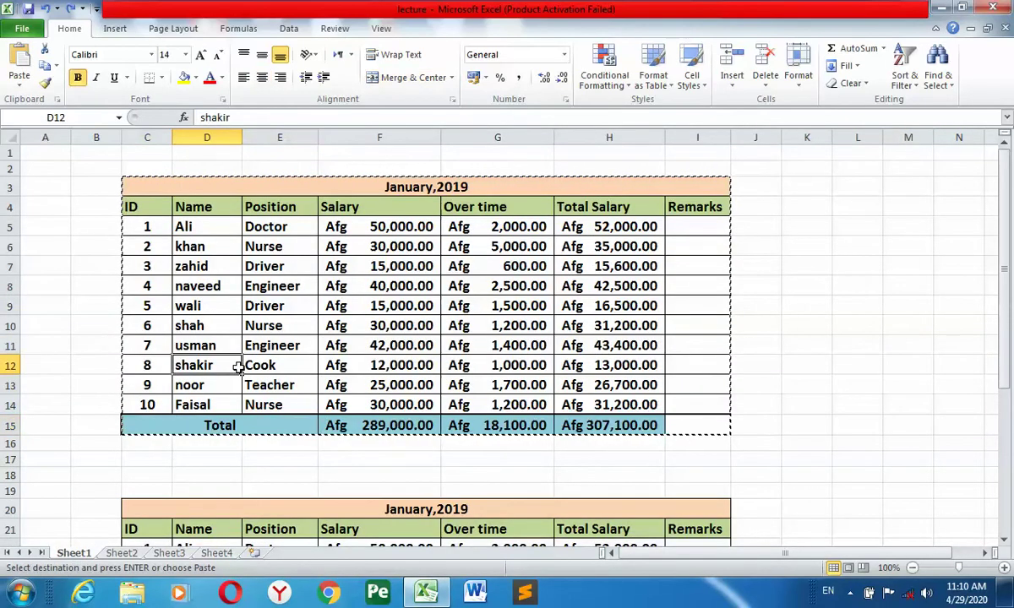
{"action": "left_click", "coordinate": [56, 66]}
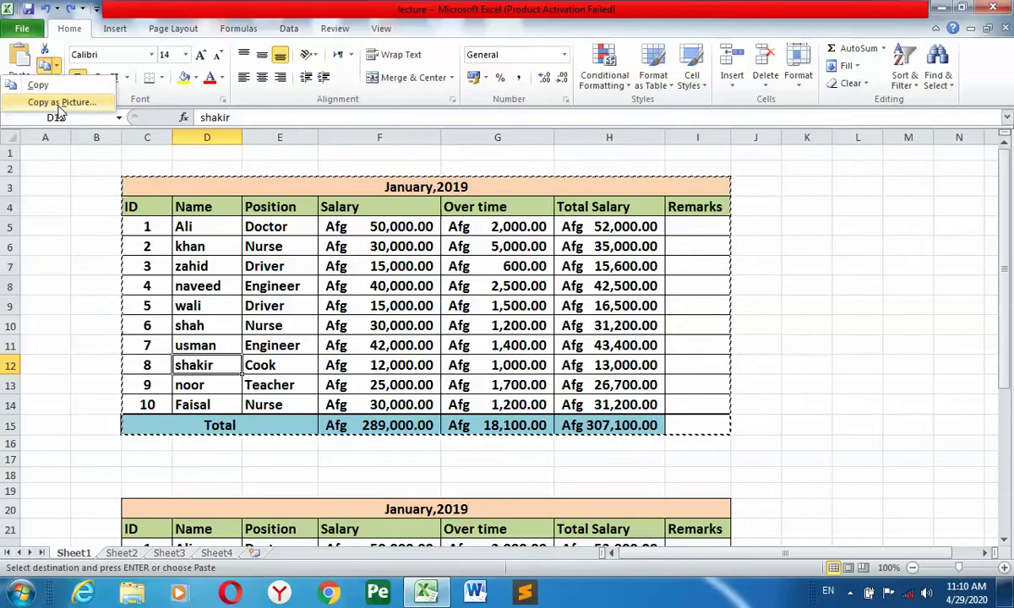
Copy the salary table as a picture, as shown on screen.
{"action": "left_click", "coordinate": [332, 326]}
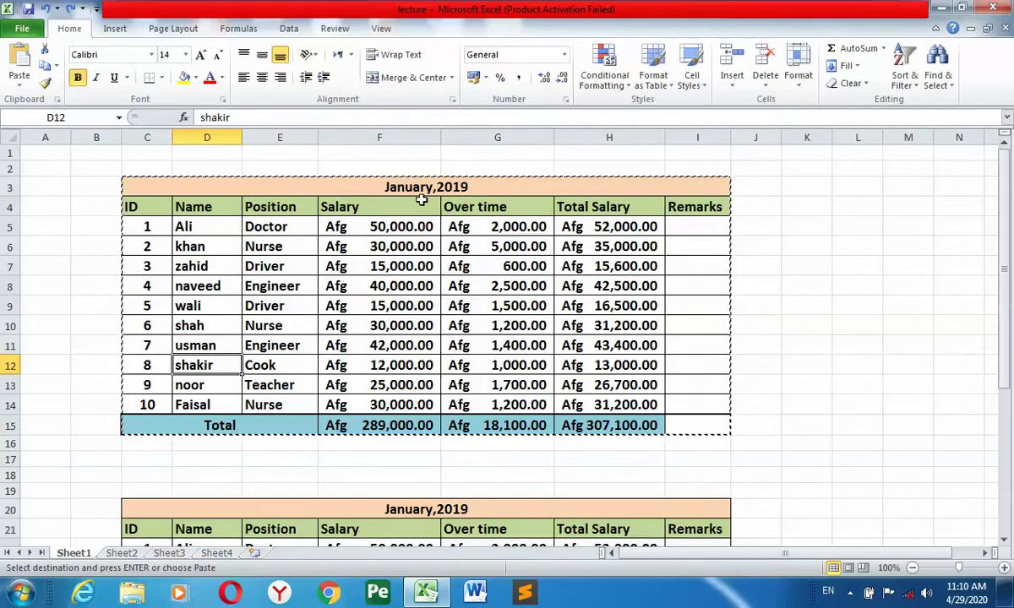
{"action": "left_click_drag", "start_coordinate": [422, 187], "coordinate": [434, 420]}
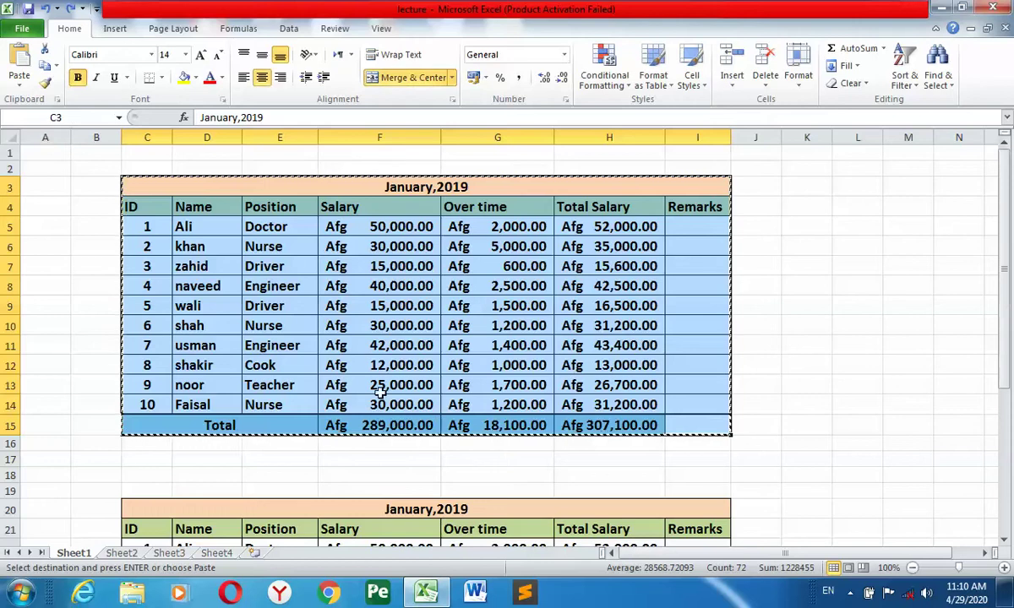
{"action": "left_click", "coordinate": [55, 65]}
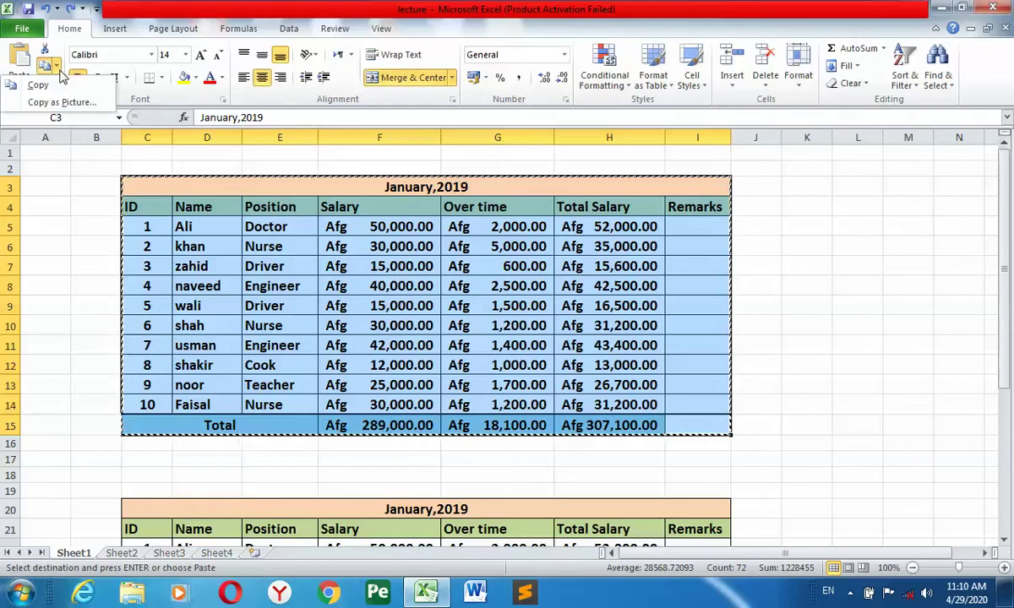
{"action": "left_click", "coordinate": [59, 103]}
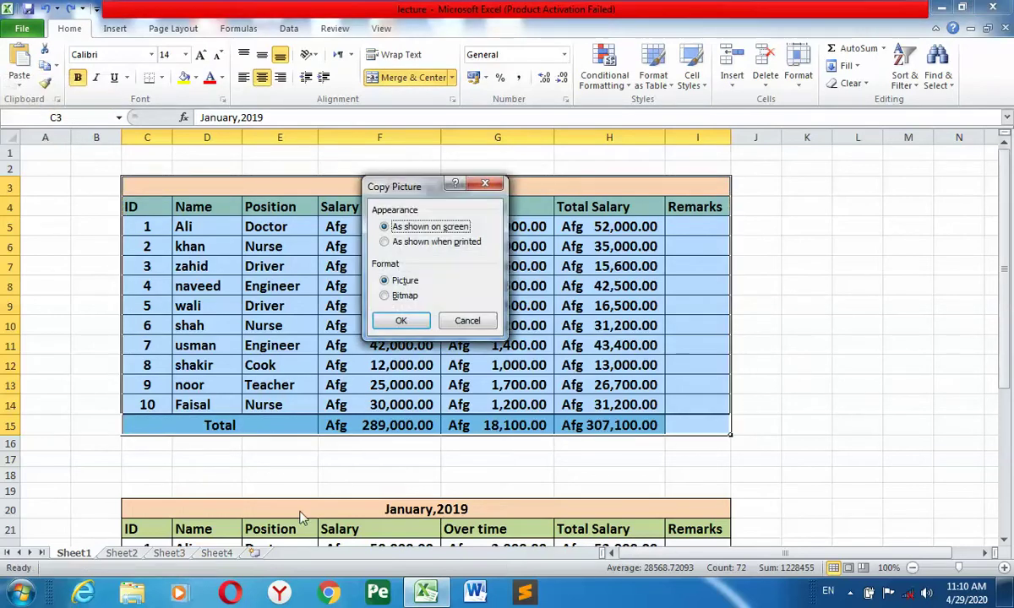
{"action": "left_click", "coordinate": [401, 320]}
Paste the table picture at D39 and position it around rows 39–54.
{"action": "scroll", "coordinate": [317, 537], "scroll_direction": "down", "scroll_amount": 4}
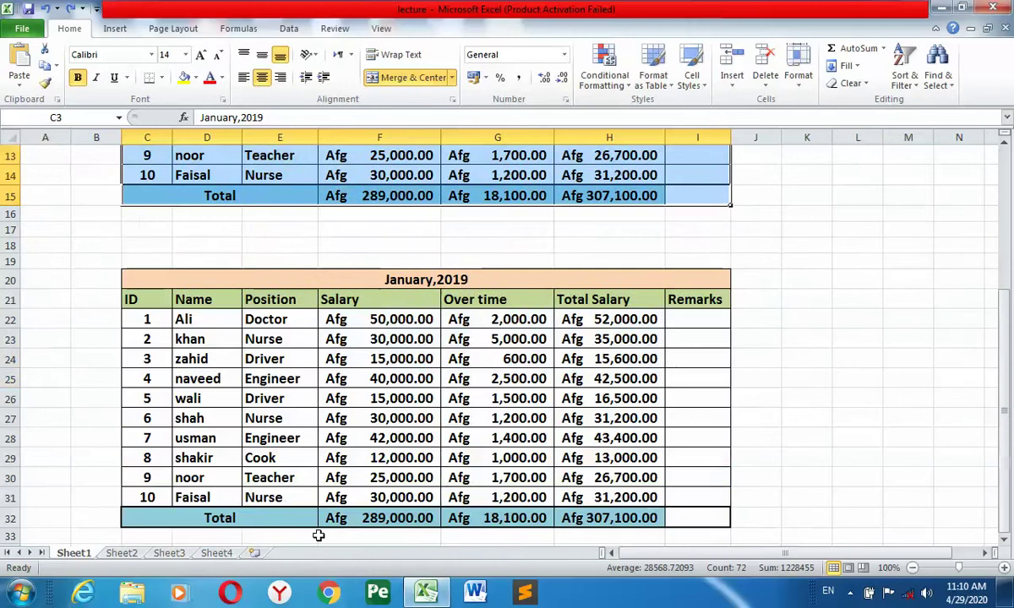
{"action": "scroll", "coordinate": [316, 536], "scroll_direction": "up", "scroll_amount": 1}
{"action": "scroll", "coordinate": [246, 469], "scroll_direction": "down", "scroll_amount": 5}
{"action": "left_click", "coordinate": [203, 405]}
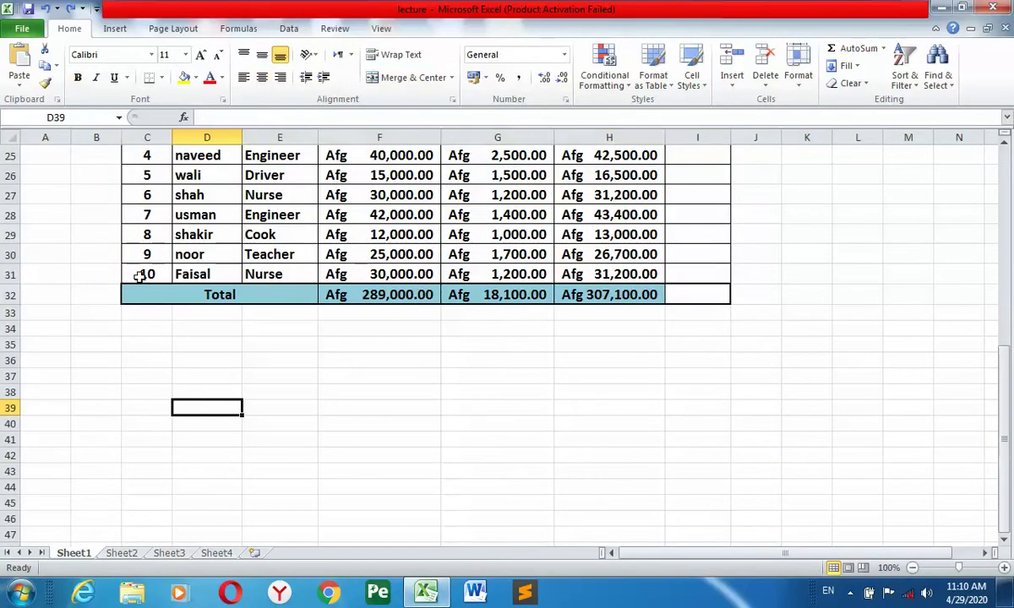
{"action": "left_click", "coordinate": [17, 60]}
{"action": "scroll", "coordinate": [422, 507], "scroll_direction": "down", "scroll_amount": 3}
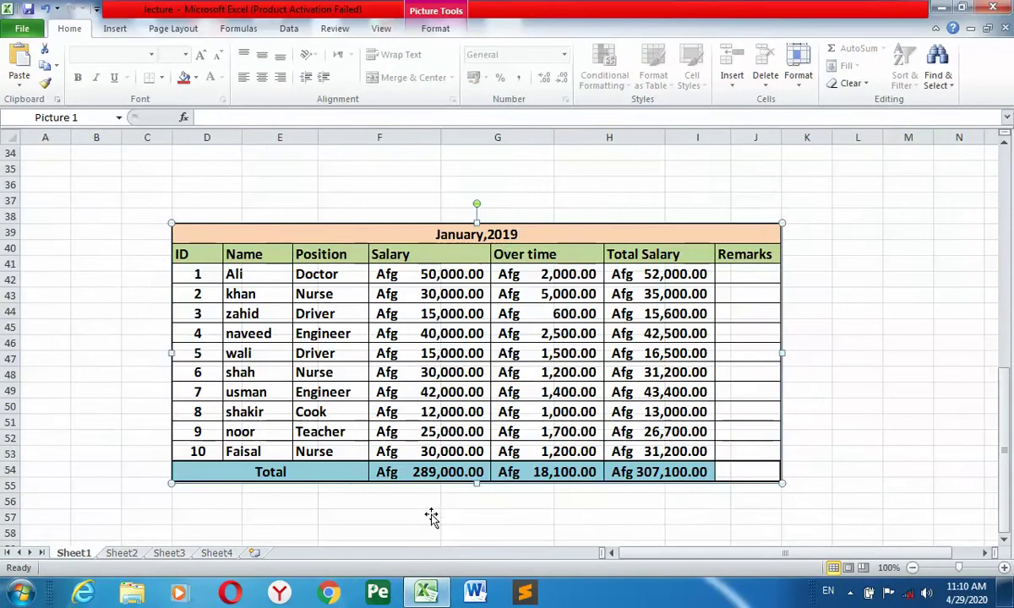
{"action": "mouse_move", "coordinate": [459, 386]}
{"action": "left_mouse_down"}
{"action": "mouse_move", "coordinate": [406, 409]}
{"action": "mouse_move", "coordinate": [430, 386]}
{"action": "mouse_move", "coordinate": [605, 314]}
{"action": "mouse_move", "coordinate": [488, 362]}
{"action": "mouse_move", "coordinate": [496, 287]}
{"action": "mouse_move", "coordinate": [486, 329]}
{"action": "left_mouse_up"}
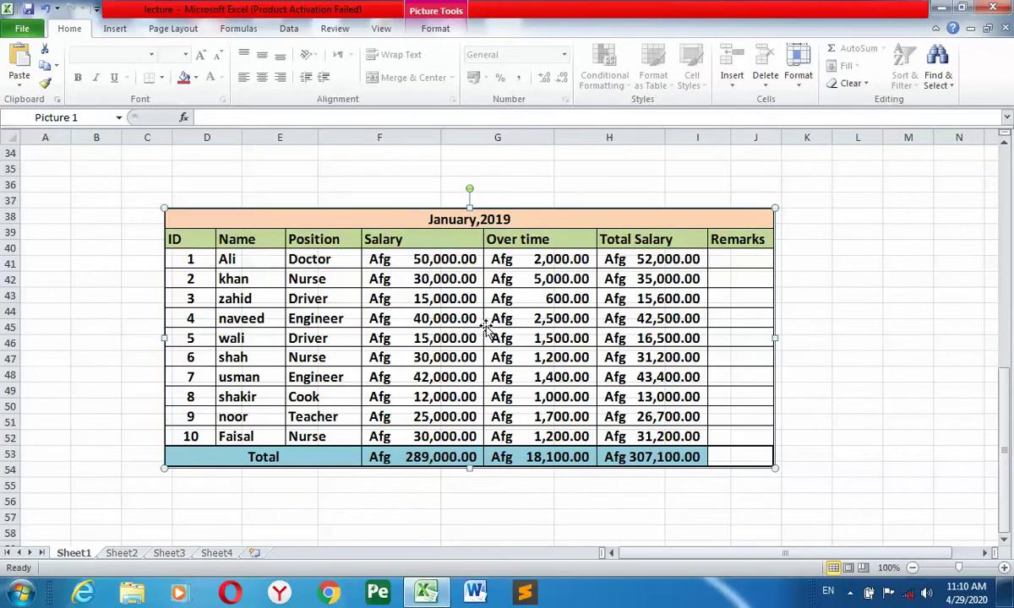
{"action": "left_click_drag", "start_coordinate": [394, 314], "coordinate": [461, 310]}
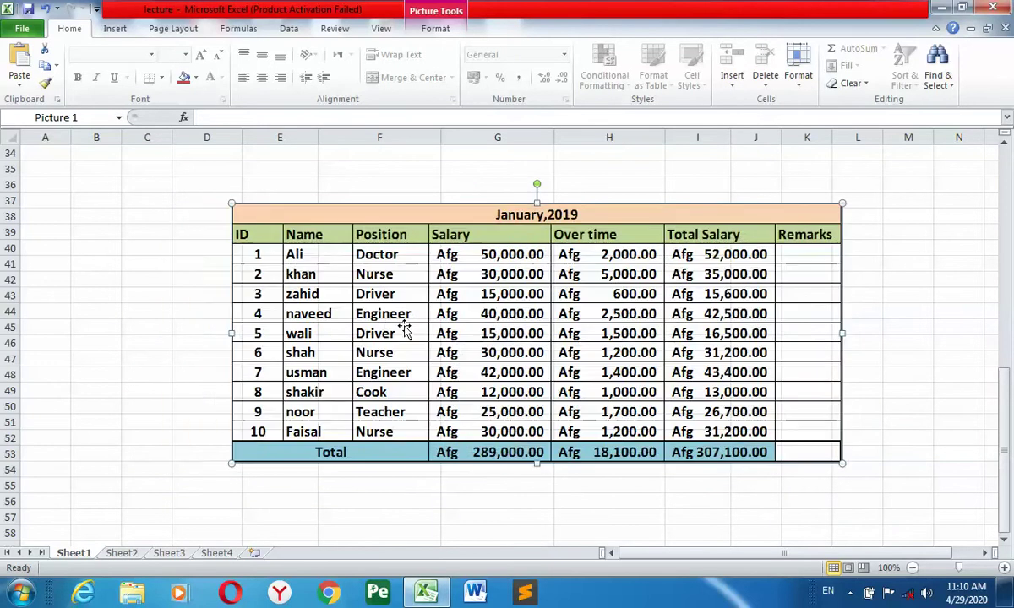
{"action": "left_click_drag", "start_coordinate": [401, 332], "coordinate": [378, 349]}
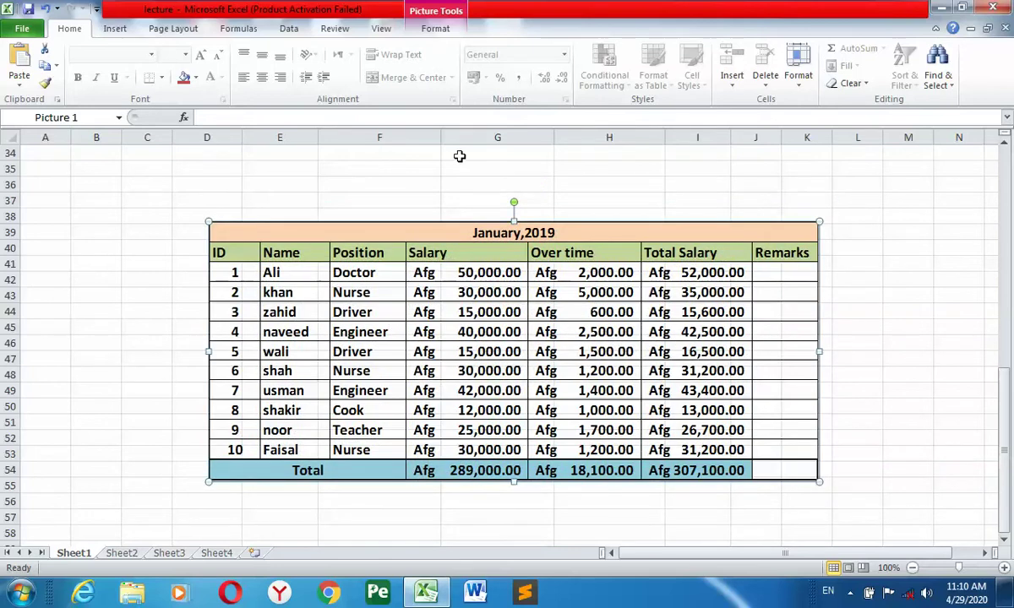
Browse the Picture Tools Format styles gallery for the table picture without applying a style.
{"action": "left_click", "coordinate": [435, 31]}
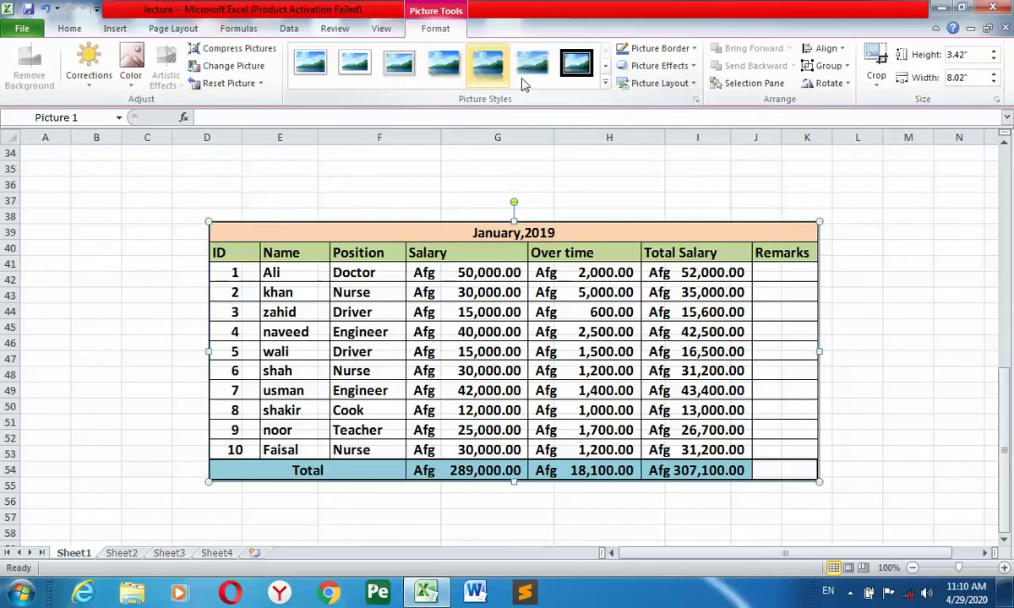
{"action": "left_click", "coordinate": [606, 83]}
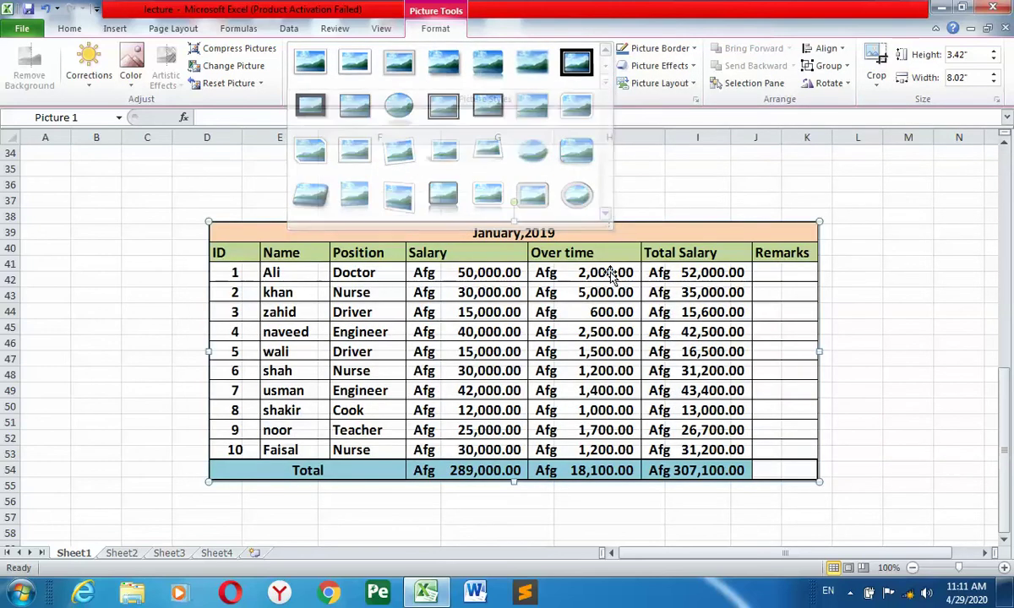
{"action": "left_click", "coordinate": [610, 276]}
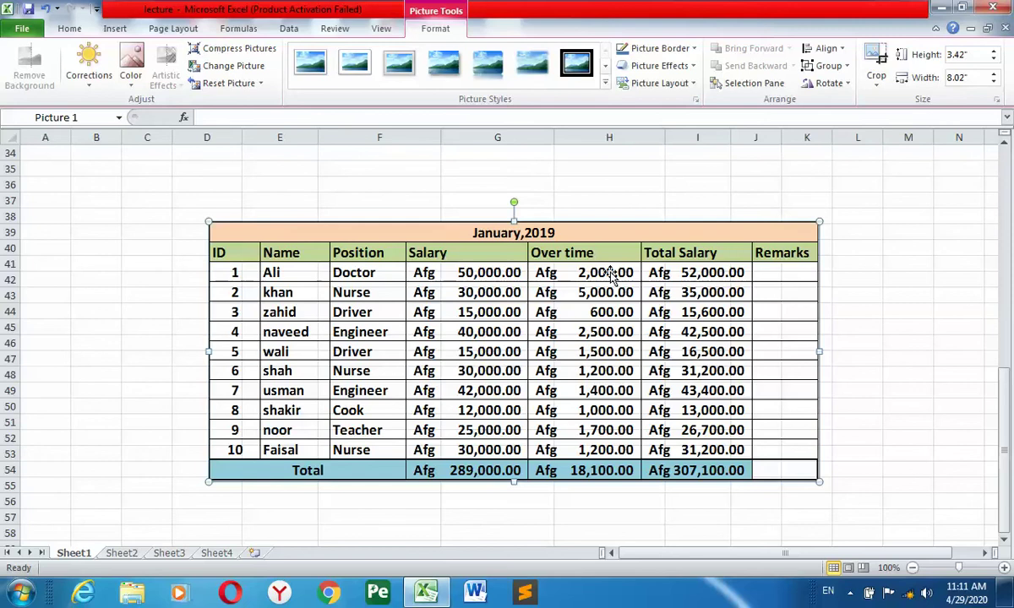
Delete the pasted table picture.
{"action": "key", "text": "Delete"}
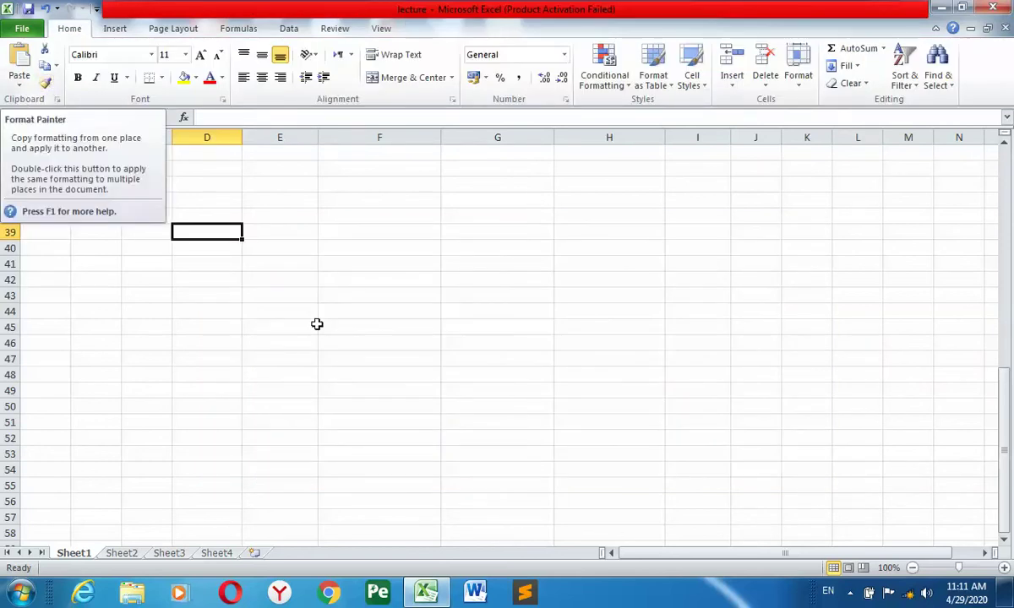
{"action": "scroll", "coordinate": [416, 405], "scroll_direction": "up", "scroll_amount": 4}
{"action": "scroll", "coordinate": [416, 406], "scroll_direction": "up", "scroll_amount": 5}
{"action": "scroll", "coordinate": [417, 406], "scroll_direction": "up", "scroll_amount": 2}
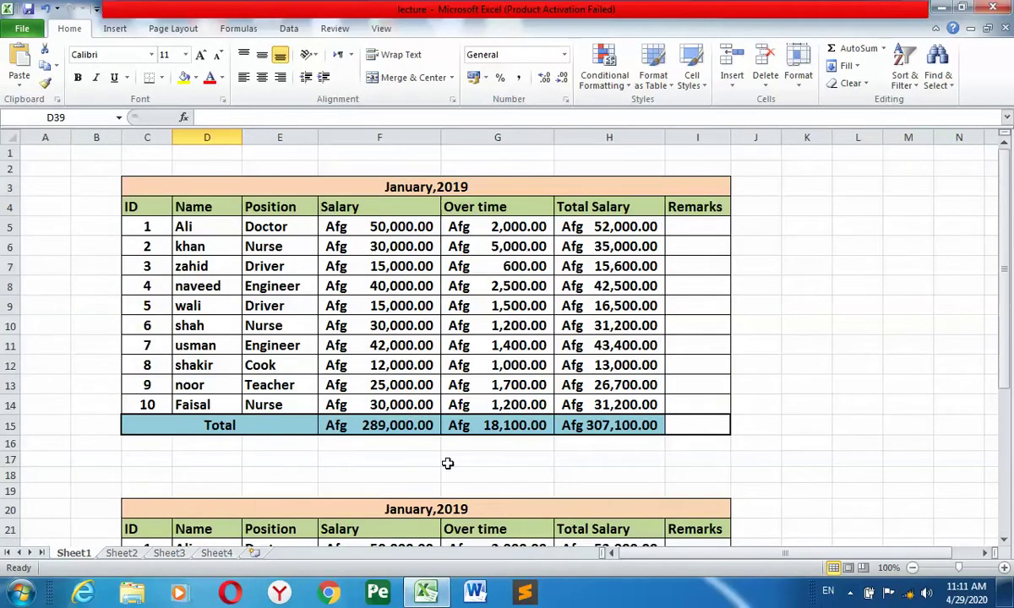
{"action": "scroll", "coordinate": [447, 463], "scroll_direction": "down", "scroll_amount": 4}
{"action": "scroll", "coordinate": [448, 463], "scroll_direction": "up", "scroll_amount": 1}
Delete rows 20–34 that hold the duplicate table copy.
{"action": "left_click", "coordinate": [9, 339]}
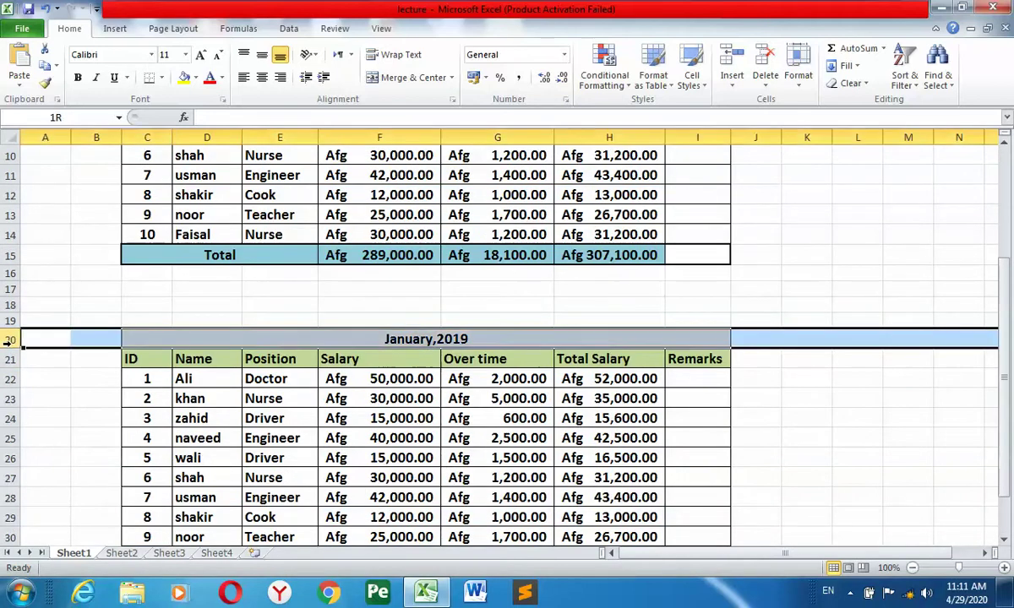
{"action": "left_click_drag", "start_coordinate": [9, 339], "coordinate": [9, 512]}
{"action": "right_click", "coordinate": [18, 422]}
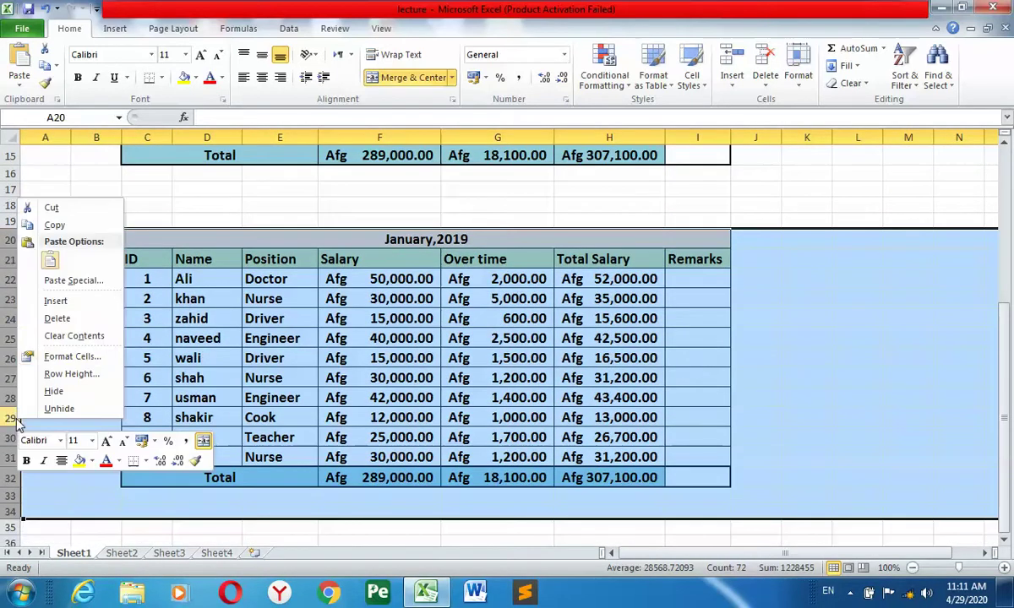
{"action": "left_click", "coordinate": [56, 319]}
{"action": "scroll", "coordinate": [240, 416], "scroll_direction": "up", "scroll_amount": 4}
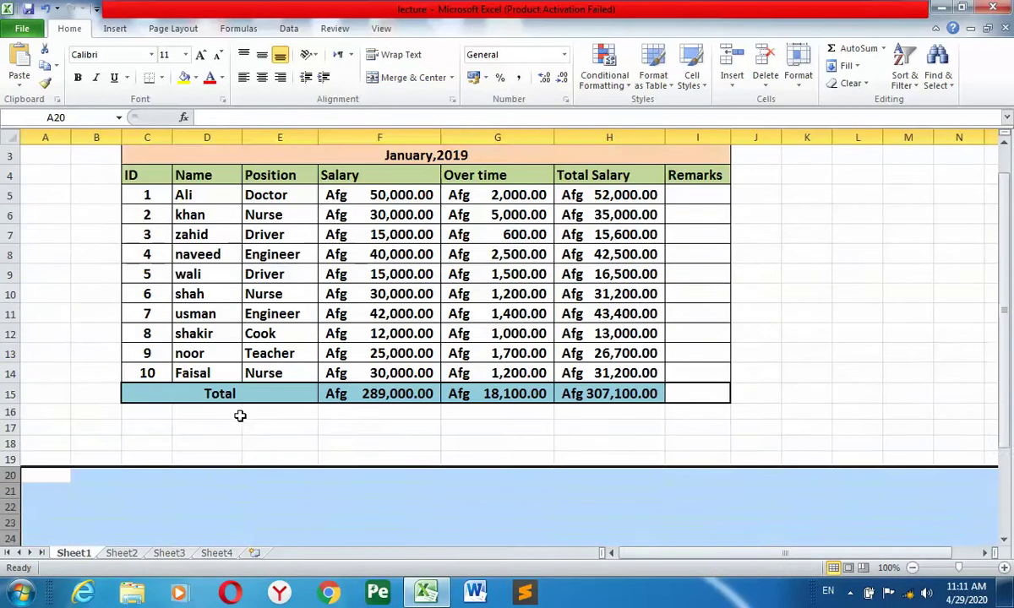
{"action": "scroll", "coordinate": [240, 416], "scroll_direction": "up", "scroll_amount": 1}
{"action": "left_click", "coordinate": [356, 473]}
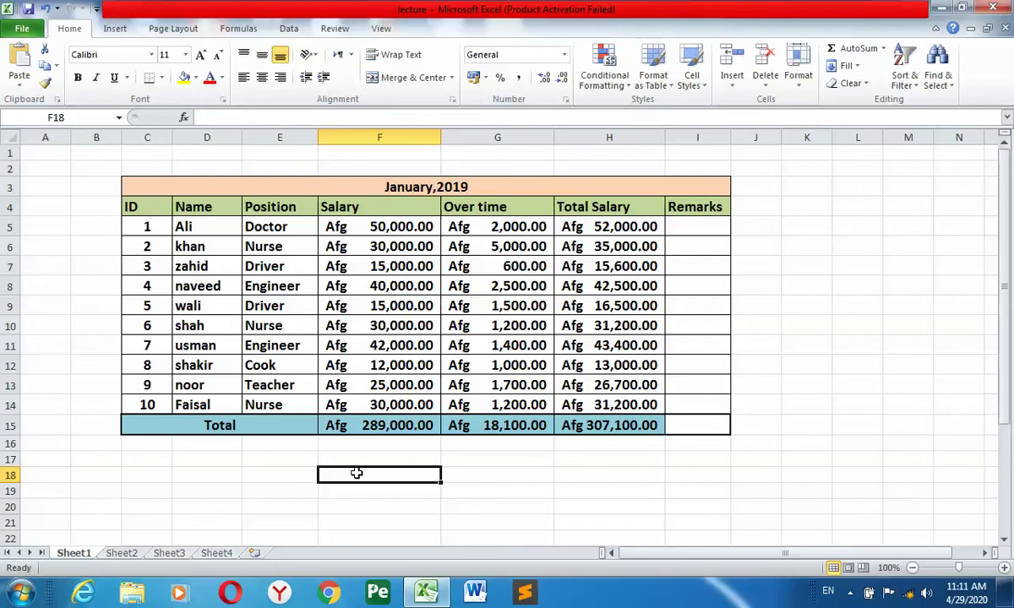
Give names and positions D5:E11 red Aharoni text on a light blue fill.
{"action": "left_click", "coordinate": [268, 351]}
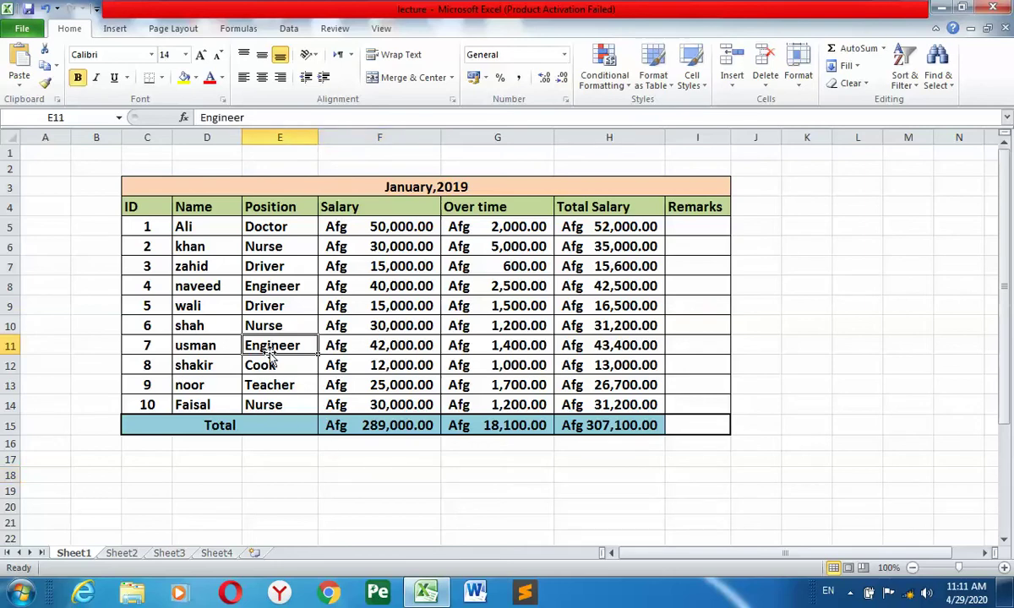
{"action": "left_click_drag", "start_coordinate": [208, 230], "coordinate": [279, 353]}
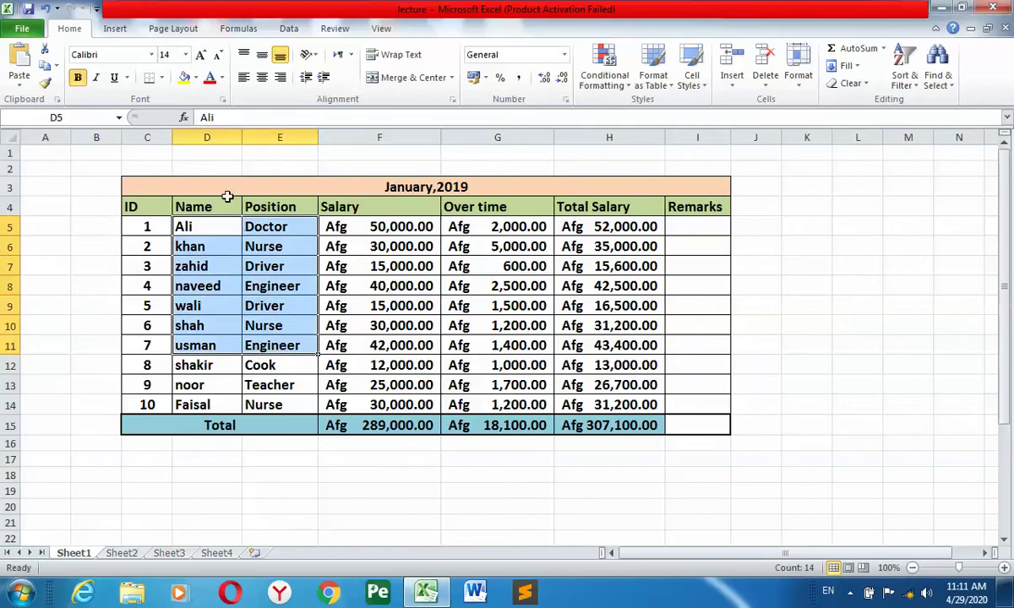
{"action": "left_click", "coordinate": [210, 78]}
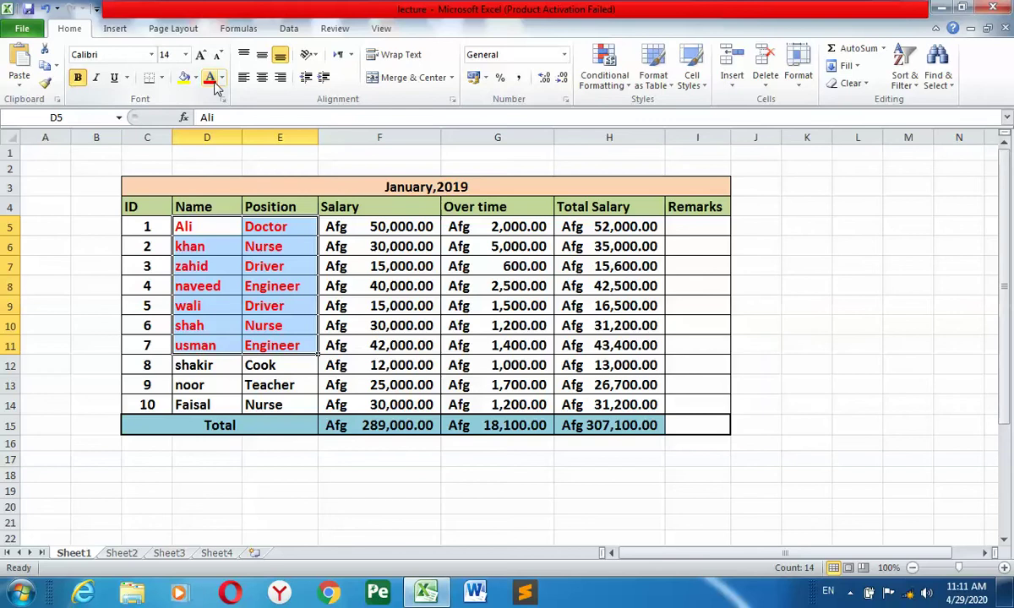
{"action": "left_click", "coordinate": [194, 78]}
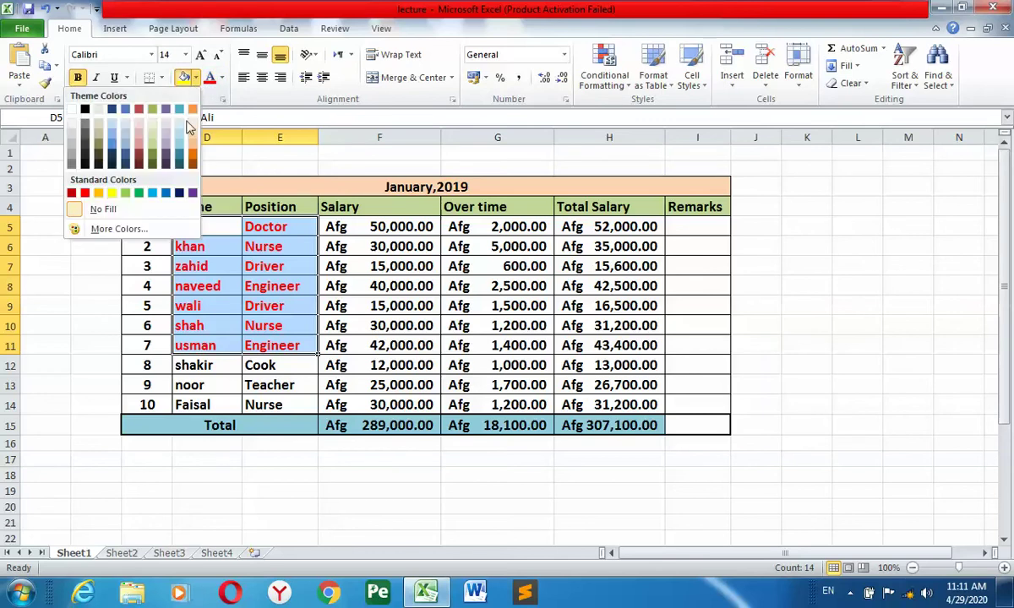
{"action": "left_click", "coordinate": [182, 138]}
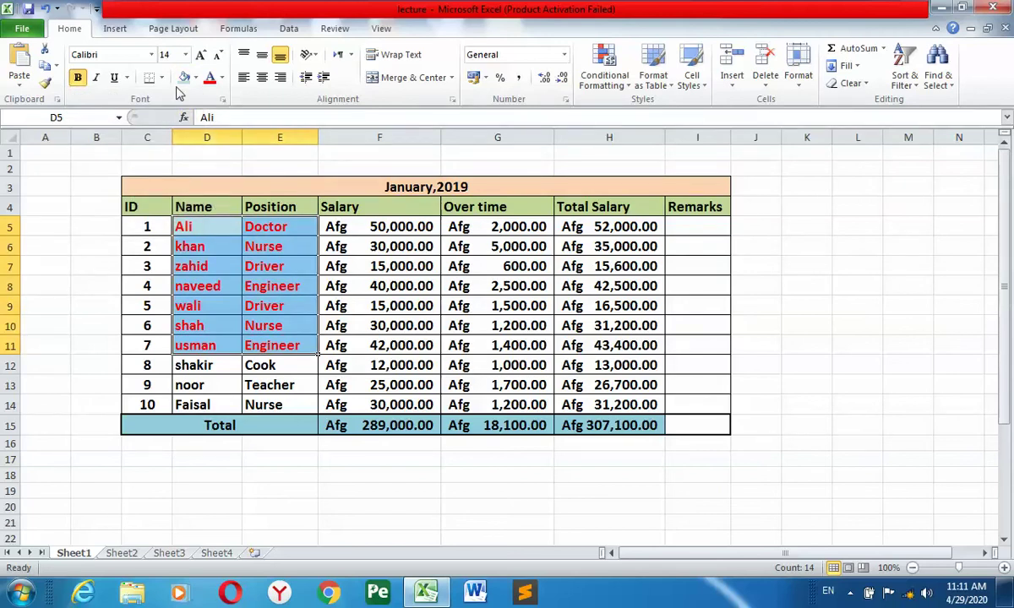
{"action": "left_click", "coordinate": [150, 56]}
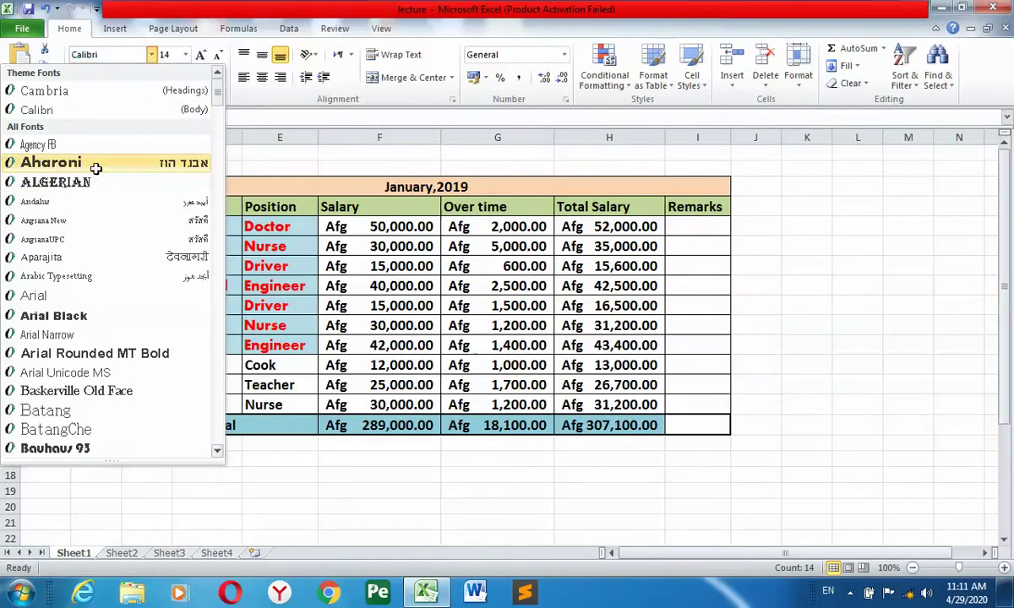
{"action": "left_click", "coordinate": [96, 167]}
{"action": "scroll", "coordinate": [317, 410], "scroll_direction": "down", "scroll_amount": 3}
{"action": "scroll", "coordinate": [317, 411], "scroll_direction": "up", "scroll_amount": 2}
{"action": "left_click", "coordinate": [372, 466]}
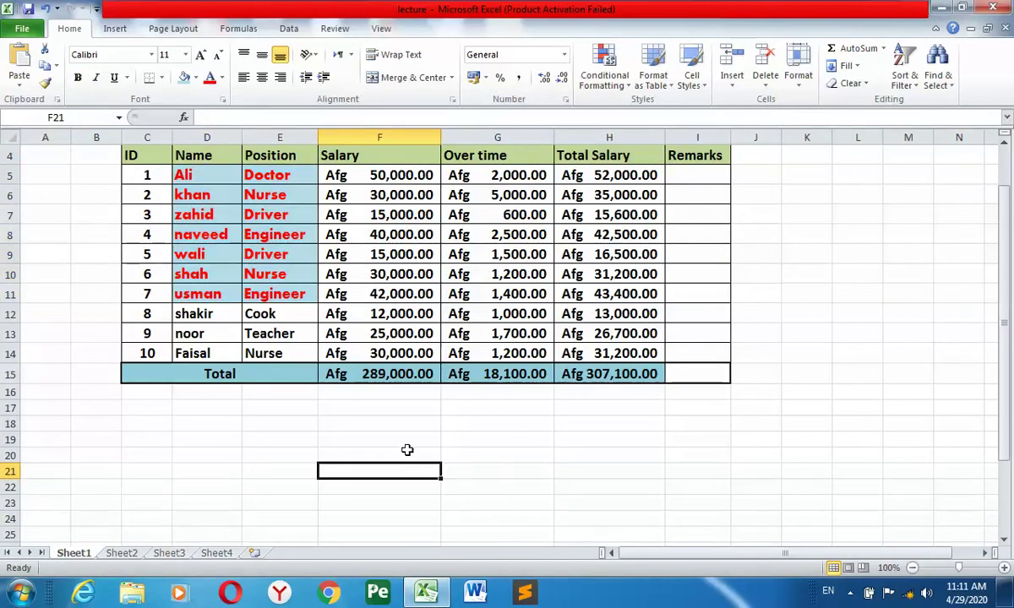
{"action": "scroll", "coordinate": [249, 265], "scroll_direction": "up", "scroll_amount": 1}
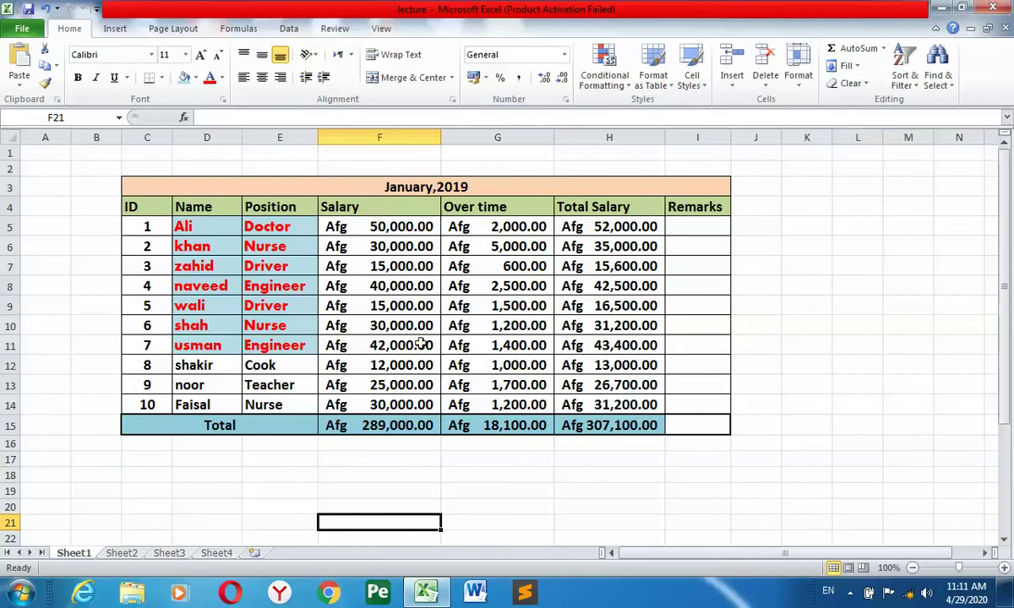
{"action": "left_click", "coordinate": [218, 230]}
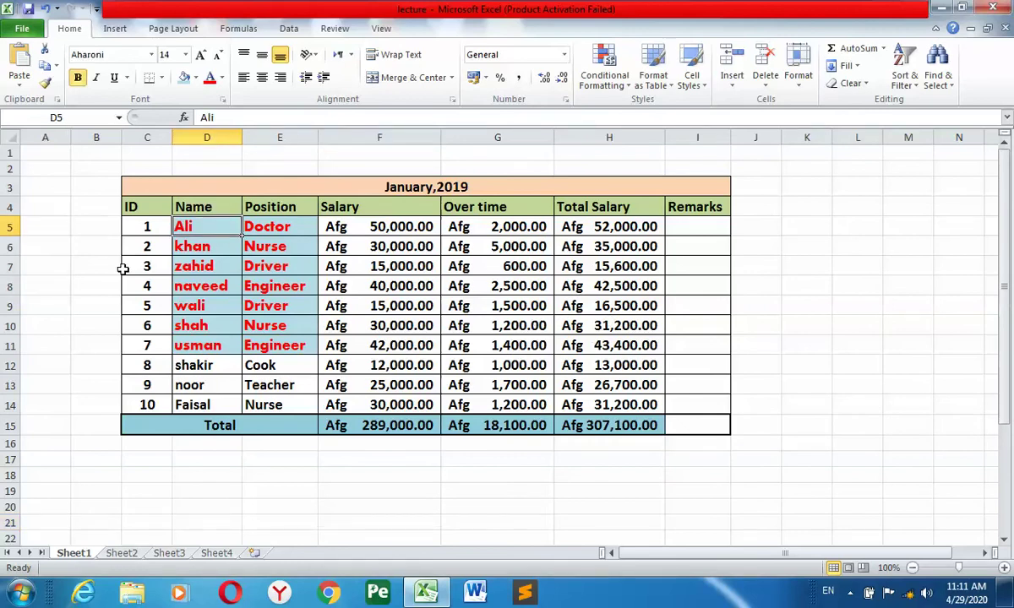
Copy D5's red-on-light-blue formatting onto the amounts F5:H13 with Format Painter.
{"action": "left_click", "coordinate": [46, 86]}
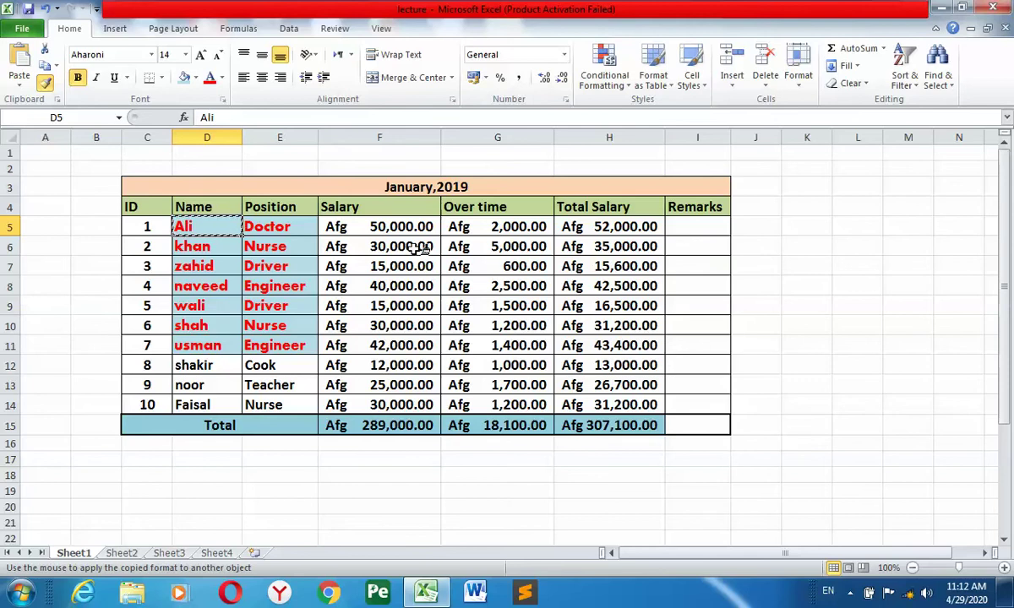
{"action": "left_click", "coordinate": [403, 227]}
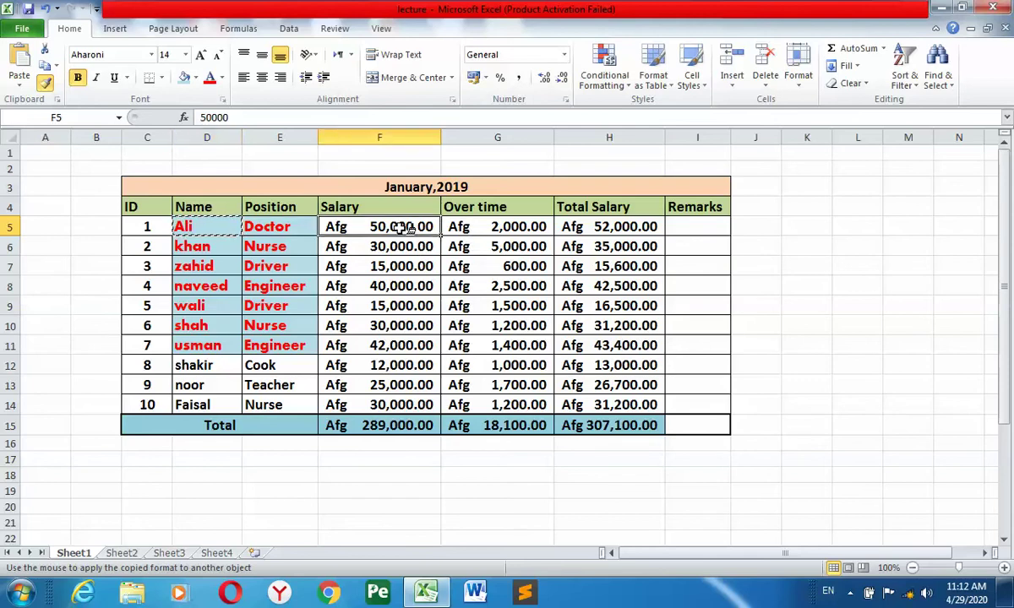
{"action": "left_click_drag", "start_coordinate": [403, 228], "coordinate": [623, 369]}
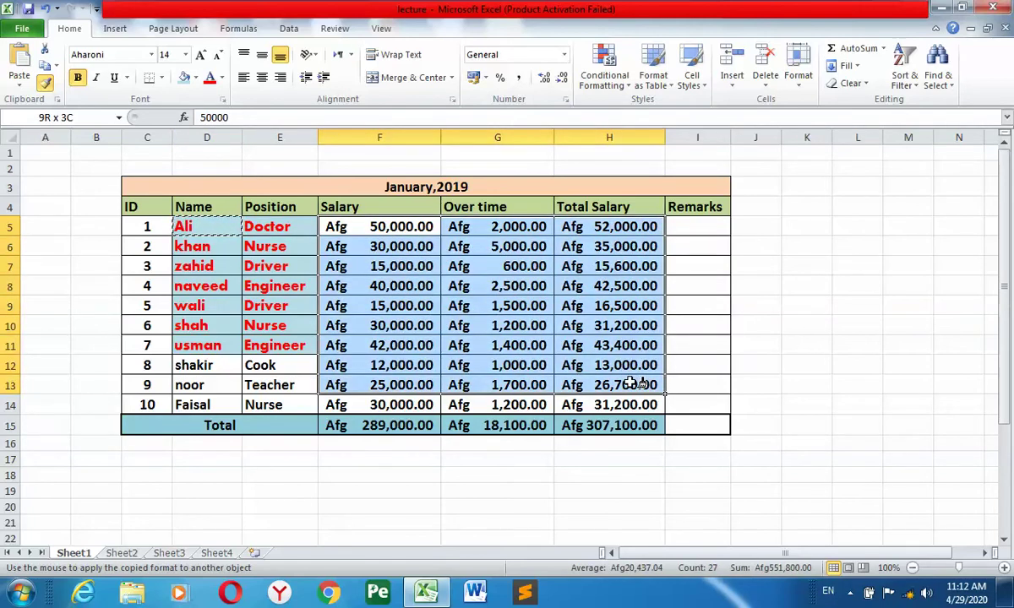
{"action": "left_click_drag", "start_coordinate": [622, 369], "coordinate": [629, 383]}
{"action": "left_click", "coordinate": [537, 459]}
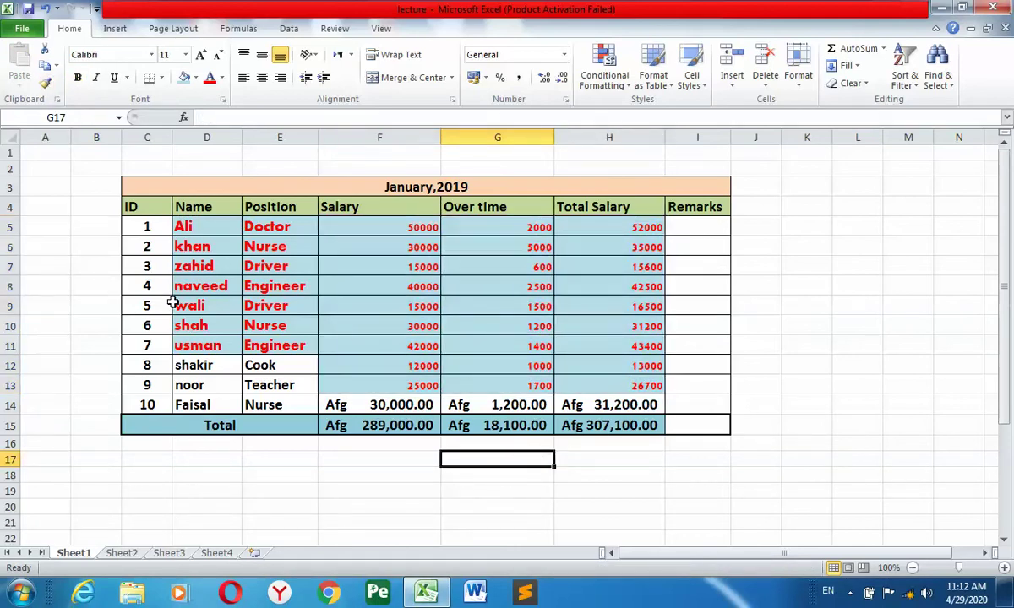
{"action": "scroll", "coordinate": [172, 301], "scroll_direction": "down", "scroll_amount": 1}
{"action": "scroll", "coordinate": [173, 301], "scroll_direction": "down", "scroll_amount": 2}
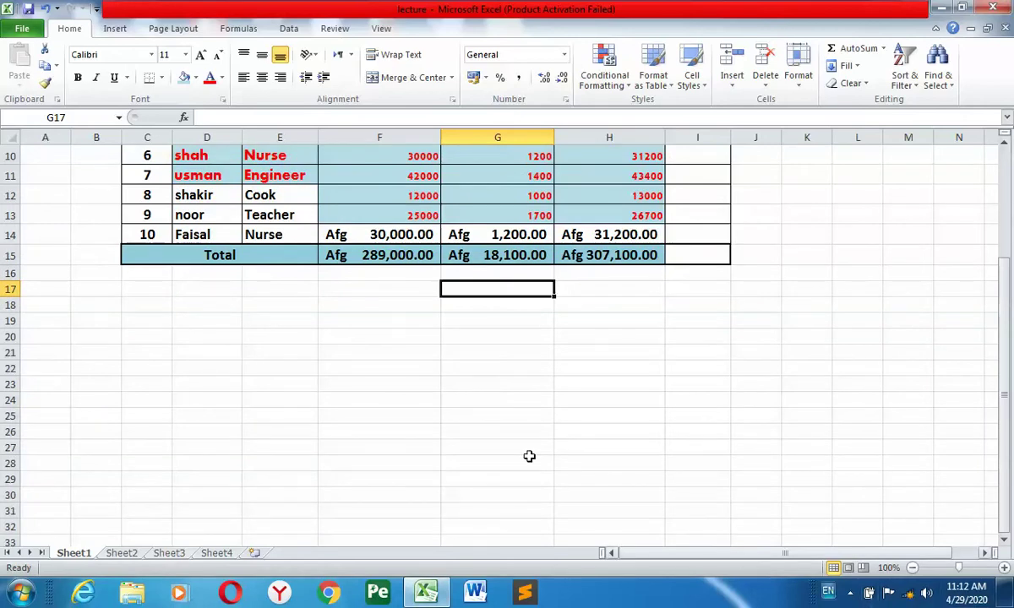
{"action": "scroll", "coordinate": [497, 428], "scroll_direction": "down", "scroll_amount": 2}
{"action": "left_click", "coordinate": [196, 326]}
{"action": "scroll", "coordinate": [164, 276], "scroll_direction": "up", "scroll_amount": 1}
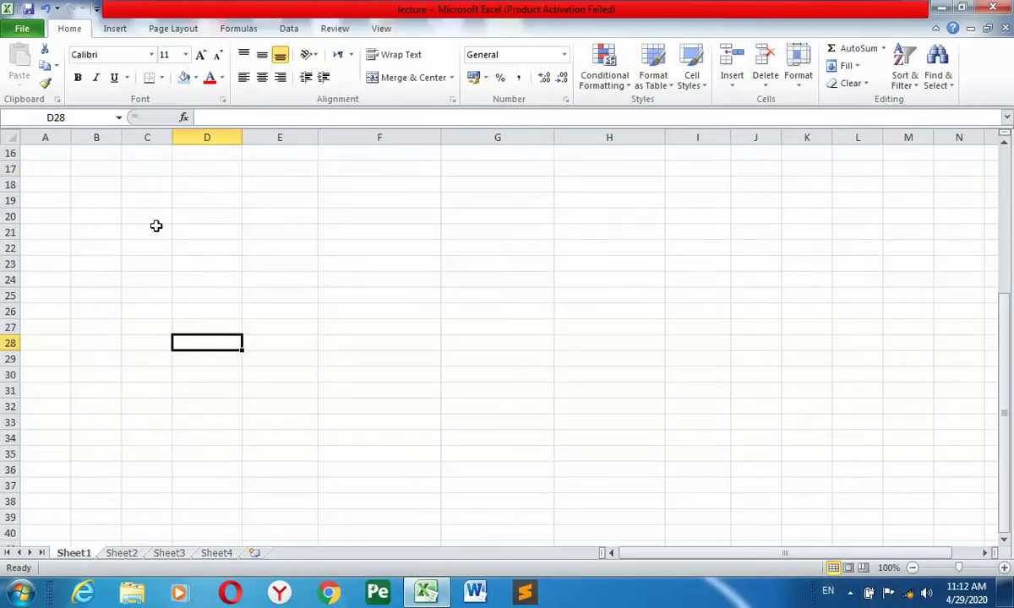
{"action": "scroll", "coordinate": [161, 236], "scroll_direction": "up", "scroll_amount": 5}
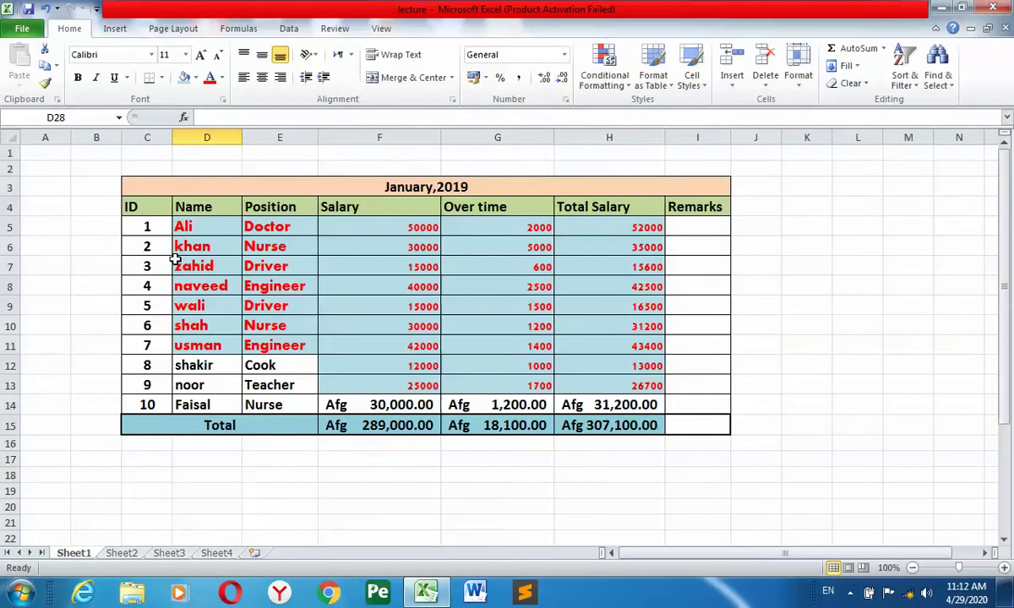
Restore plain formatting: Afg accounting amounts in F5:H13 and black text in D5:E11.
{"action": "left_click", "coordinate": [308, 193]}
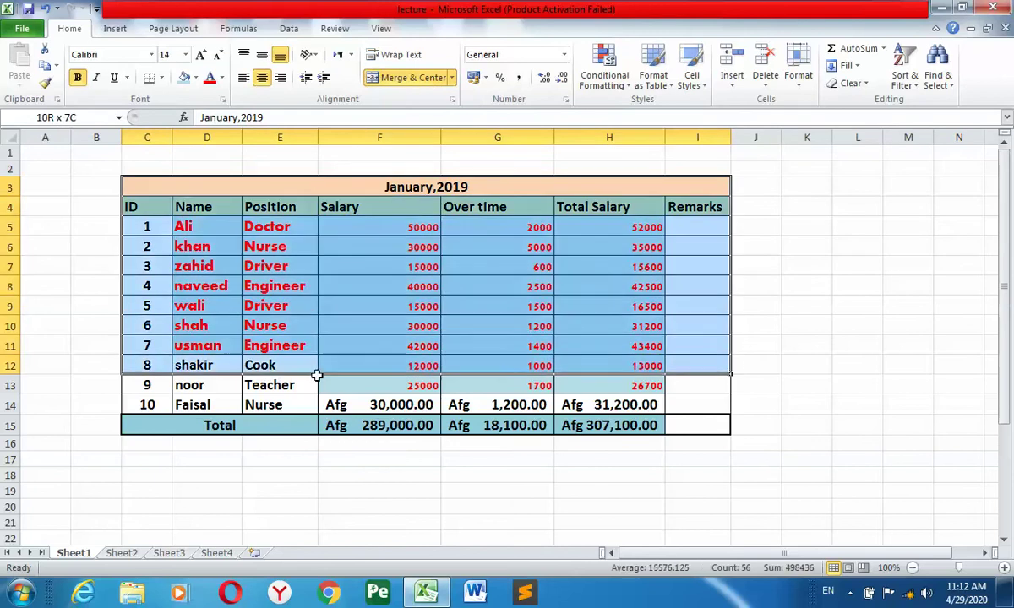
{"action": "left_click_drag", "start_coordinate": [310, 188], "coordinate": [304, 424]}
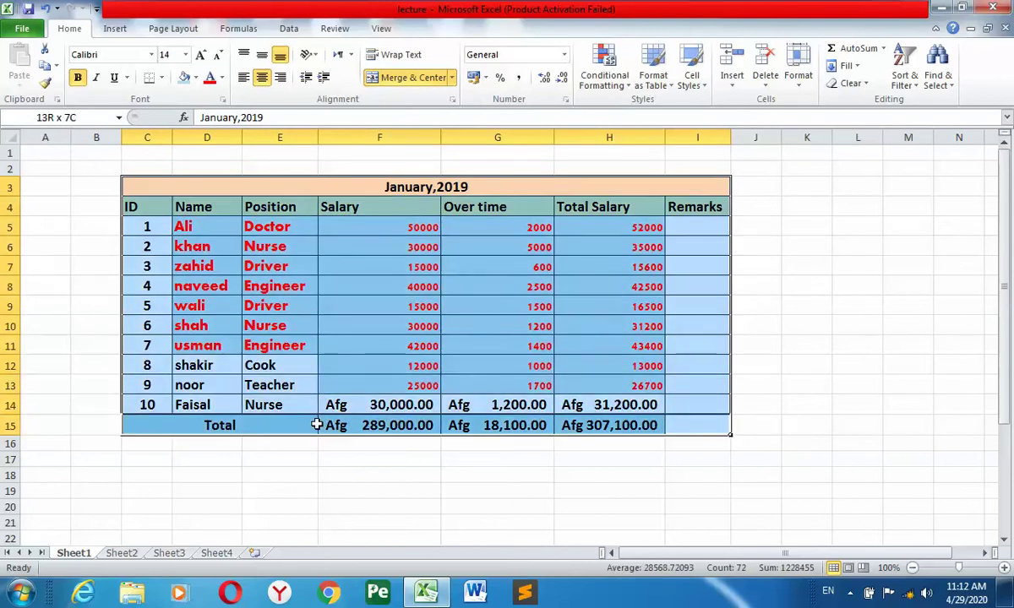
{"action": "left_click", "coordinate": [48, 71]}
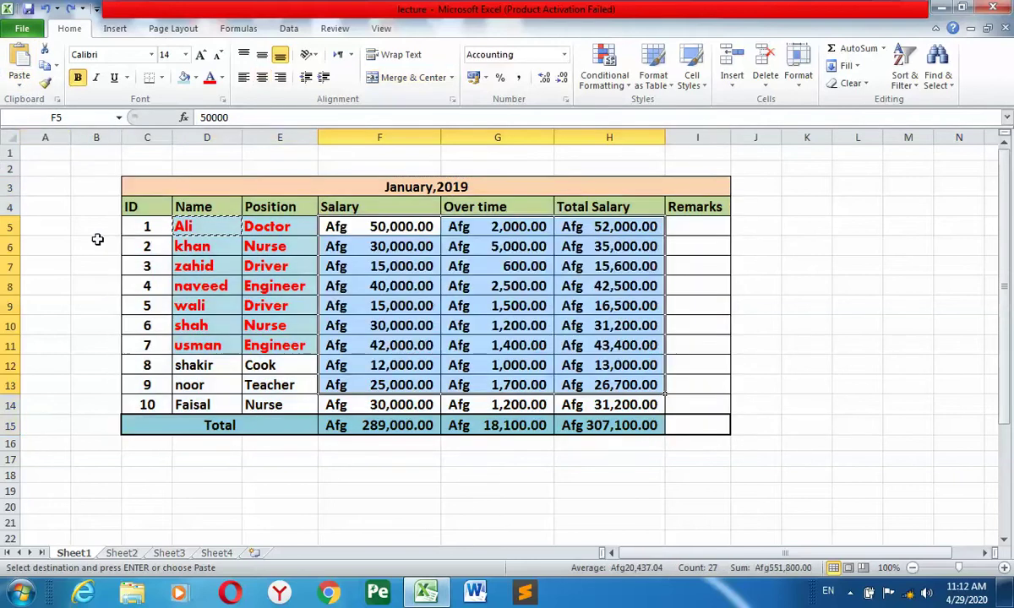
{"action": "left_click", "coordinate": [99, 264]}
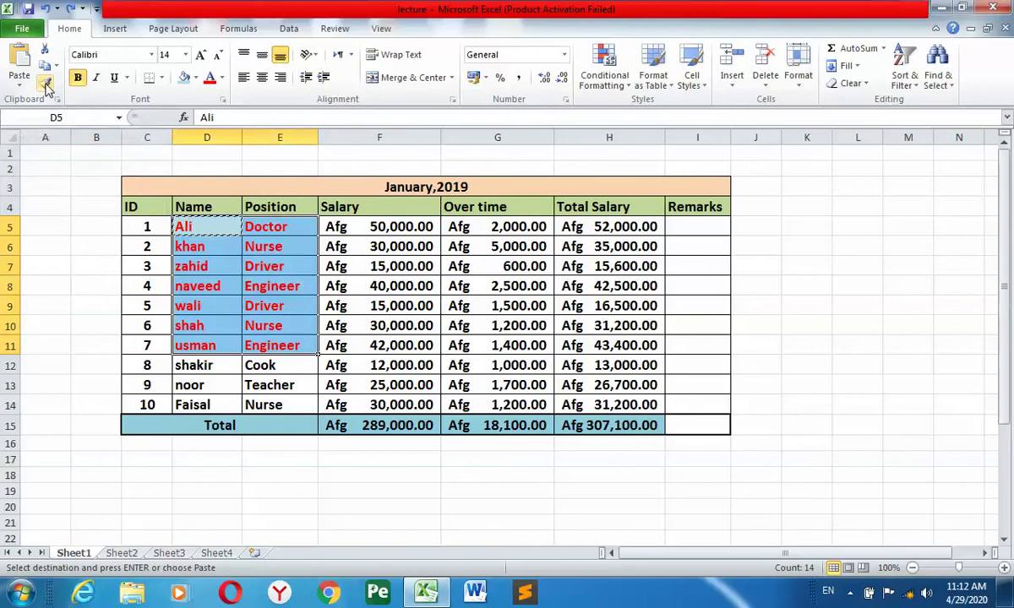
{"action": "key", "text": "ctrl+z"}
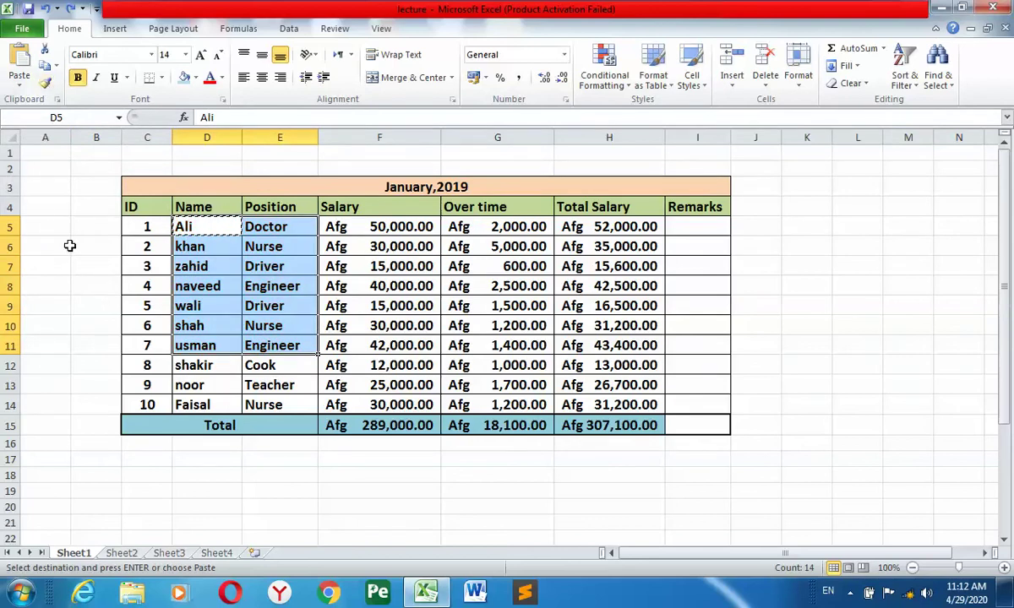
{"action": "left_click", "coordinate": [70, 246]}
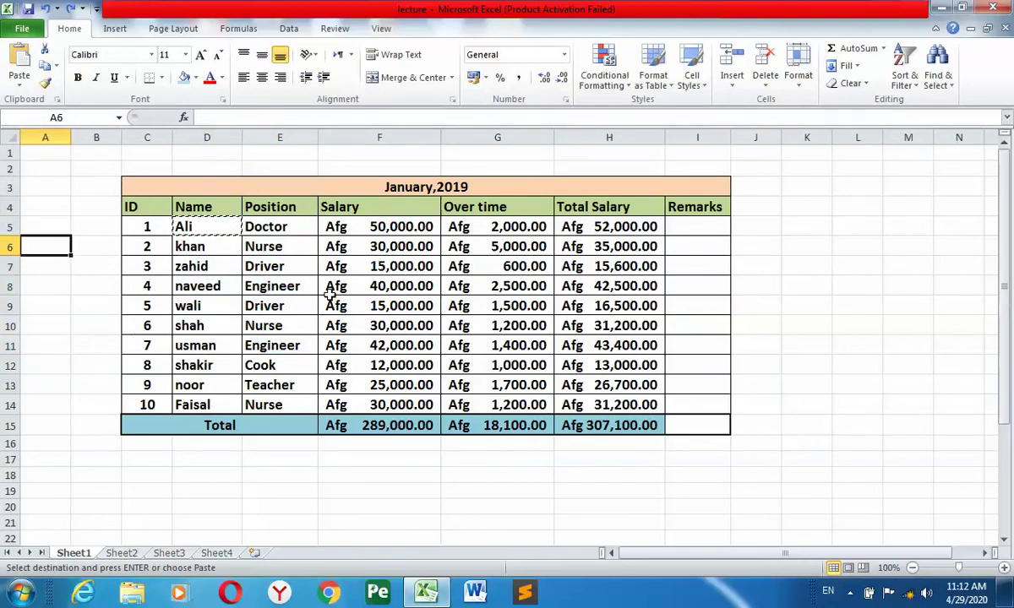
{"action": "key", "text": "Escape"}
{"action": "left_click", "coordinate": [306, 473]}
{"action": "left_click", "coordinate": [382, 471]}
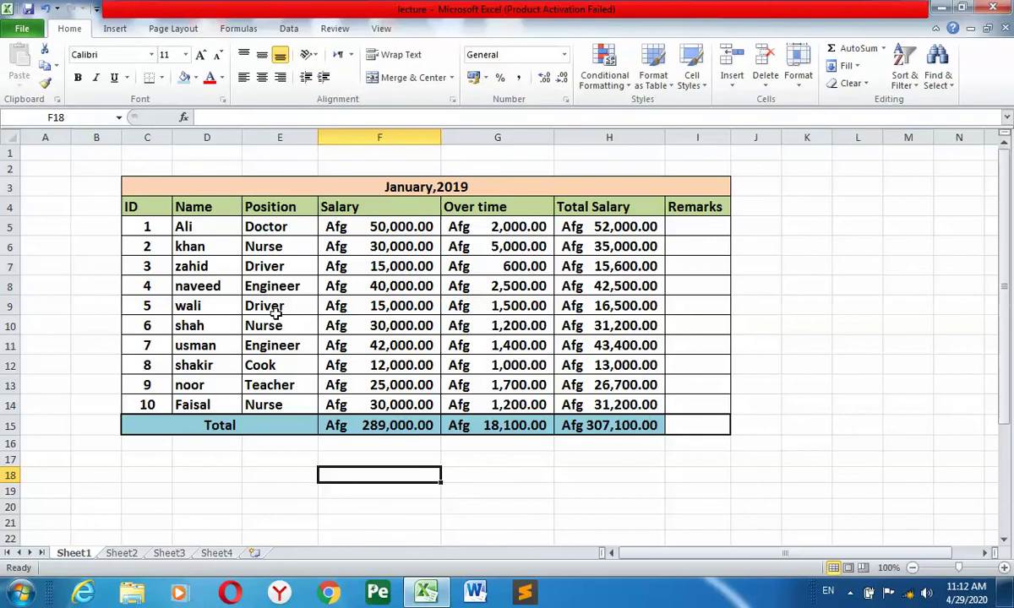
Copy the salary table C3:I15 and paste it at C19 on Sheet1.
{"action": "left_click_drag", "start_coordinate": [408, 178], "coordinate": [438, 423]}
{"action": "left_click", "coordinate": [44, 66]}
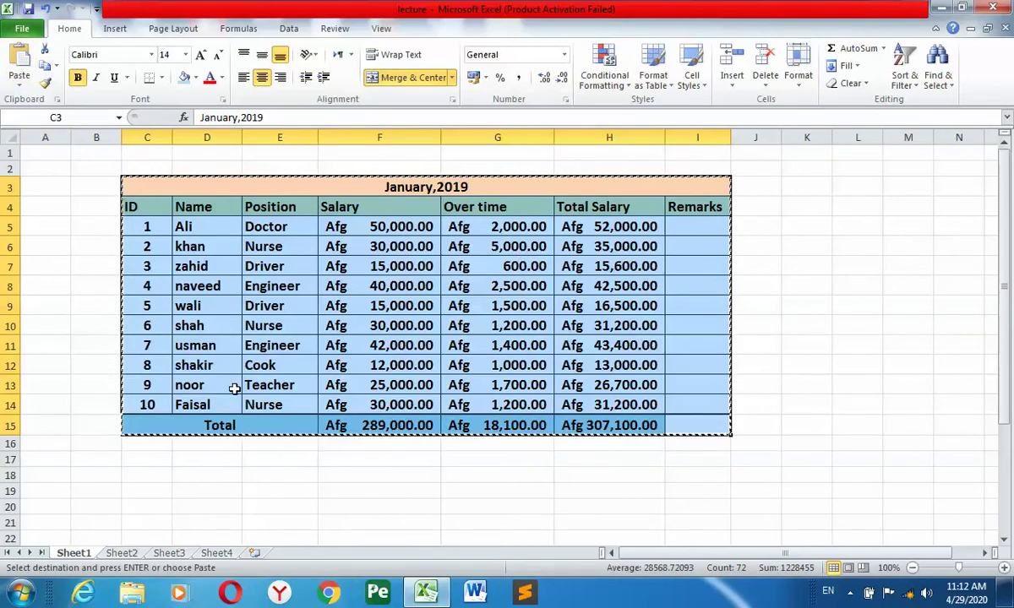
{"action": "scroll", "coordinate": [234, 387], "scroll_direction": "down", "scroll_amount": 2}
{"action": "left_click", "coordinate": [159, 382]}
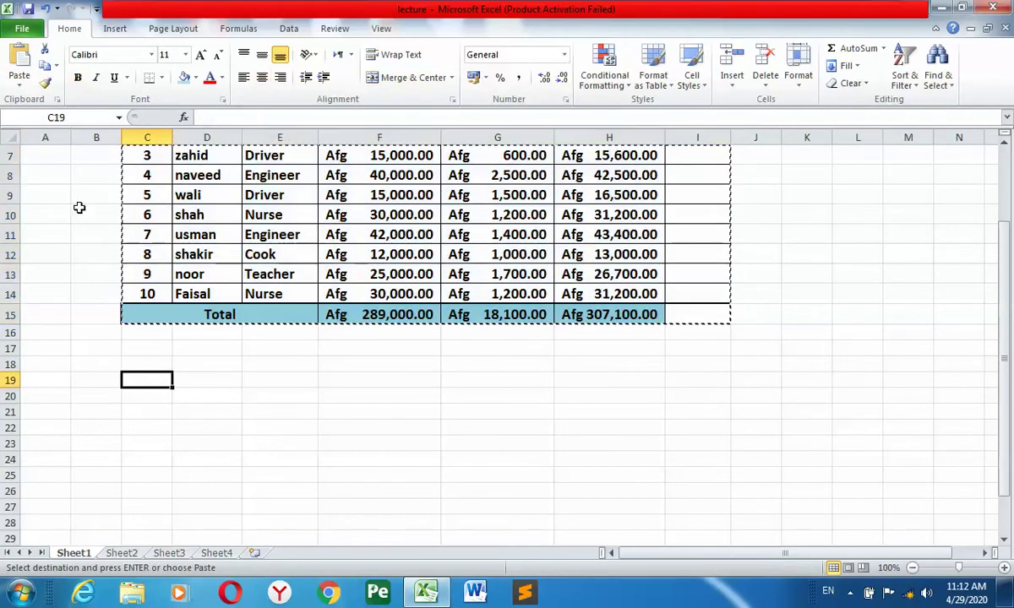
{"action": "left_click", "coordinate": [18, 61]}
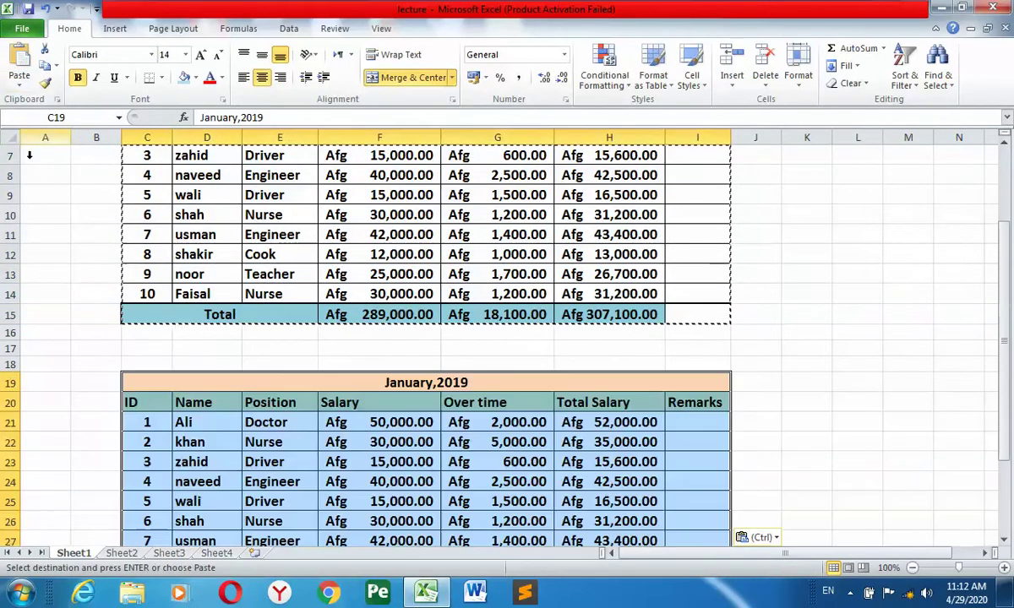
Paste the table at F27 on Sheet2 and E9 on Sheet4, then return to Sheet1.
{"action": "left_click", "coordinate": [121, 553]}
{"action": "scroll", "coordinate": [283, 459], "scroll_direction": "down", "scroll_amount": 2}
{"action": "scroll", "coordinate": [283, 460], "scroll_direction": "down", "scroll_amount": 1}
{"action": "left_click", "coordinate": [287, 454]}
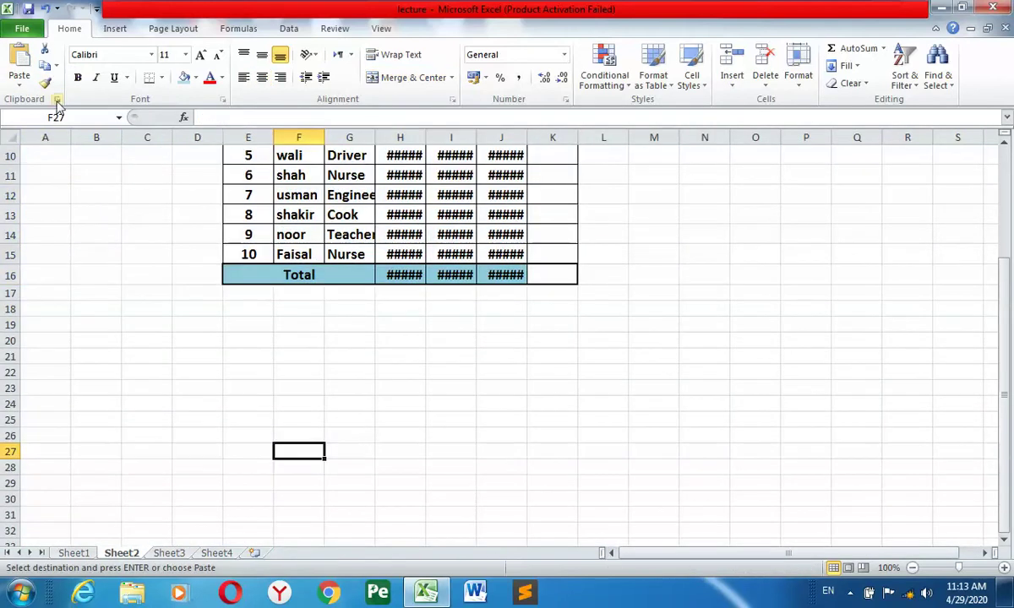
{"action": "left_click", "coordinate": [19, 83]}
{"action": "left_click", "coordinate": [23, 63]}
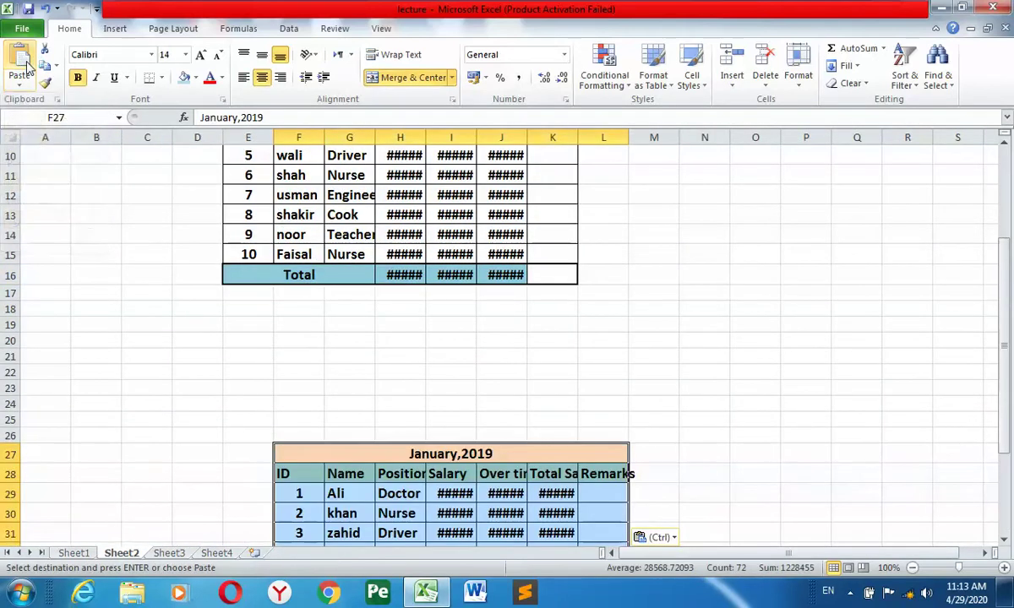
{"action": "left_click", "coordinate": [216, 554]}
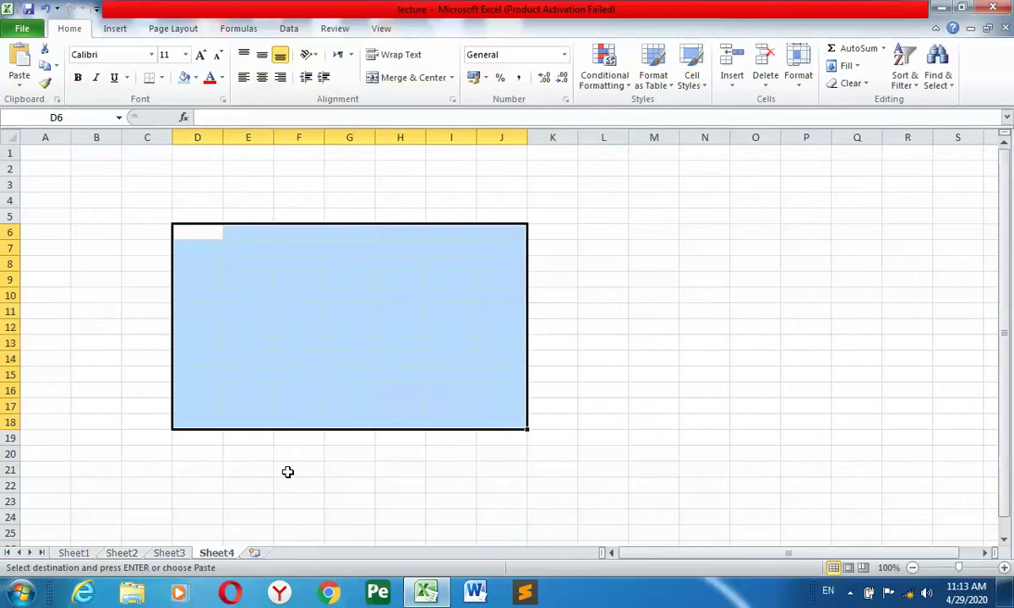
{"action": "left_click", "coordinate": [241, 279]}
{"action": "left_click", "coordinate": [18, 60]}
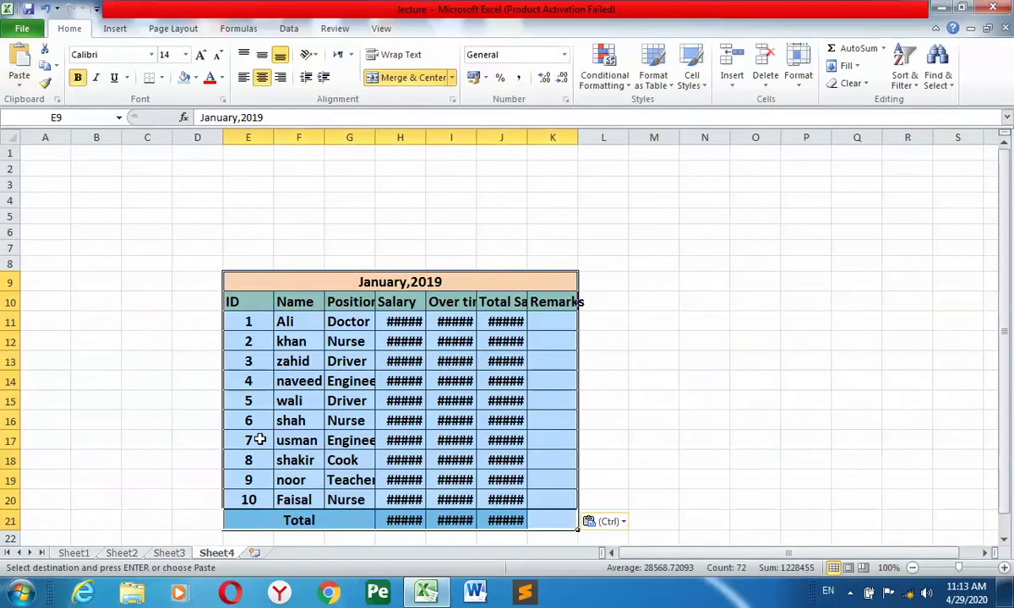
{"action": "left_click", "coordinate": [80, 553]}
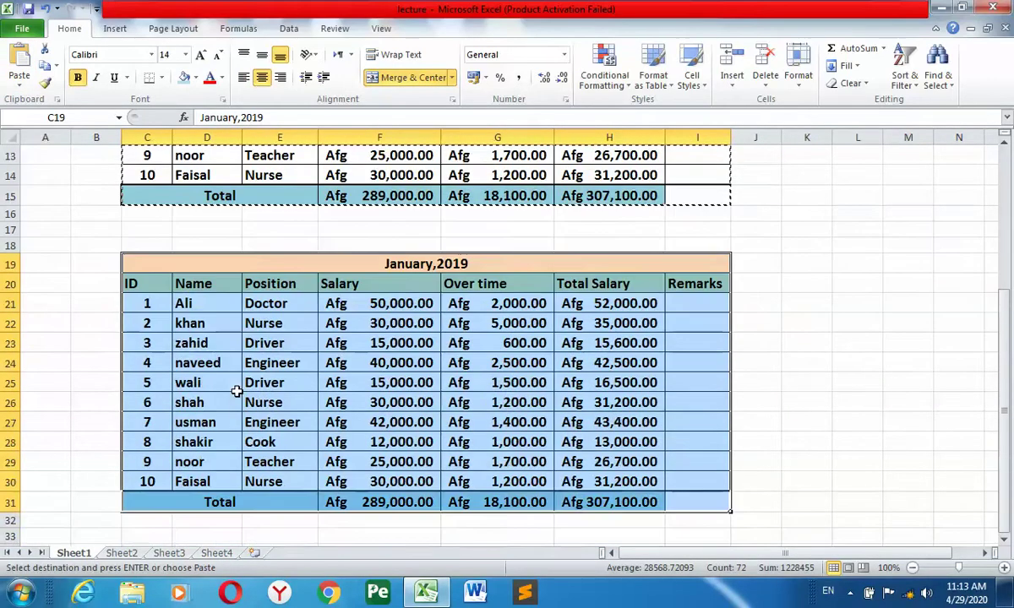
{"action": "left_click", "coordinate": [236, 390]}
{"action": "scroll", "coordinate": [236, 392], "scroll_direction": "up", "scroll_amount": 3}
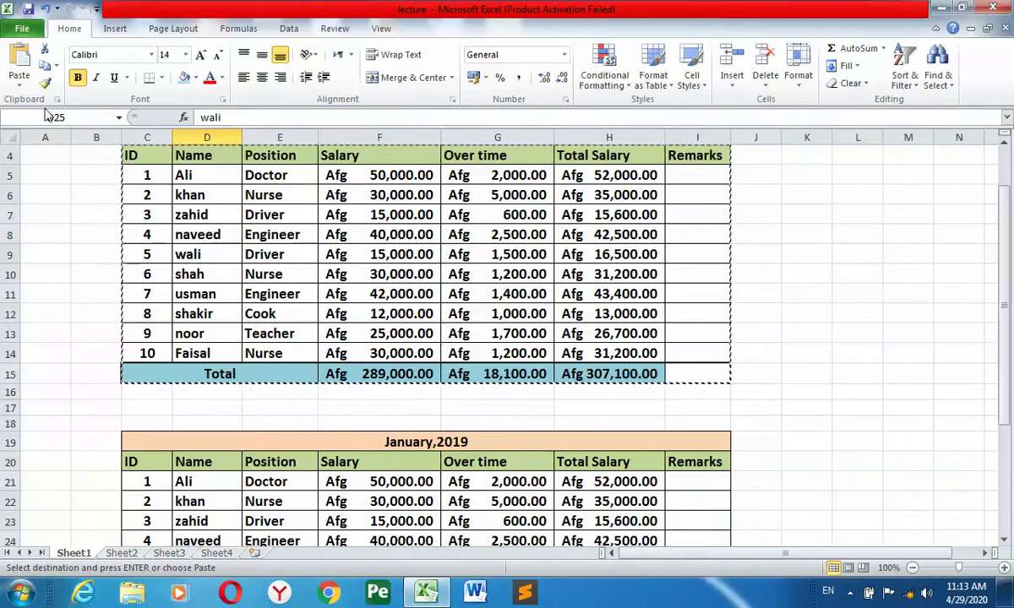
Paste a fully formatted copy of the January,2019 table at C35 on Sheet1.
{"action": "left_click", "coordinate": [19, 80]}
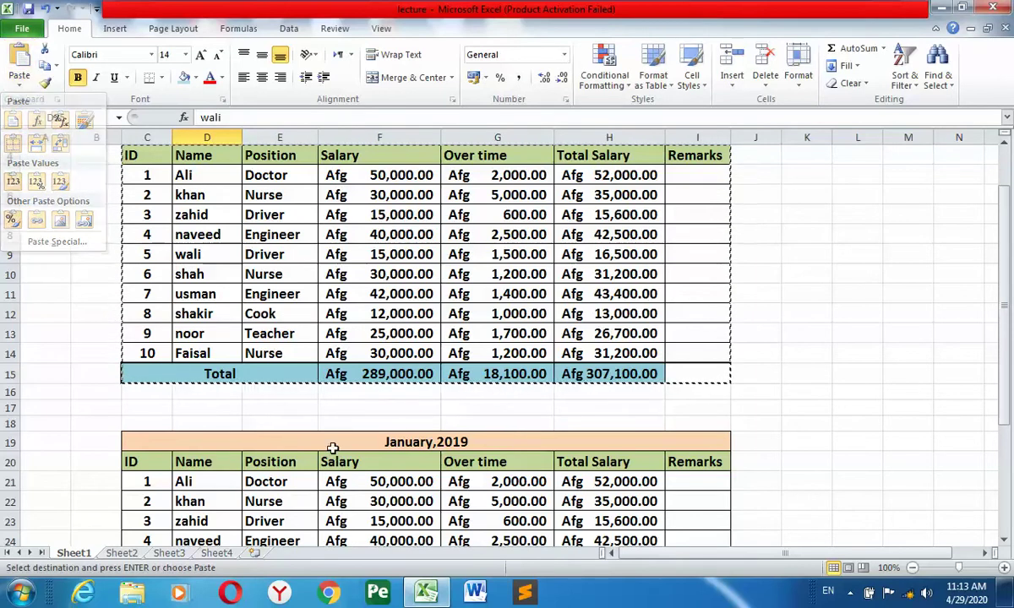
{"action": "scroll", "coordinate": [330, 448], "scroll_direction": "down", "scroll_amount": 2}
{"action": "scroll", "coordinate": [333, 449], "scroll_direction": "down", "scroll_amount": 3}
{"action": "left_click", "coordinate": [164, 395]}
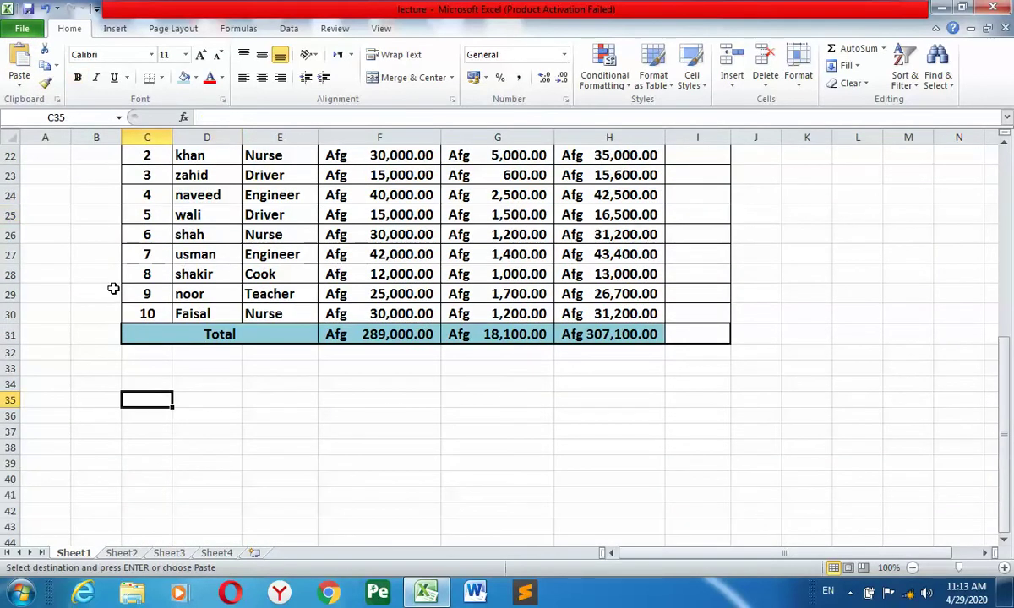
{"action": "left_click", "coordinate": [20, 81]}
{"action": "left_click", "coordinate": [18, 117]}
Pick cell C50 as the next paste destination.
{"action": "scroll", "coordinate": [194, 267], "scroll_direction": "down", "scroll_amount": 3}
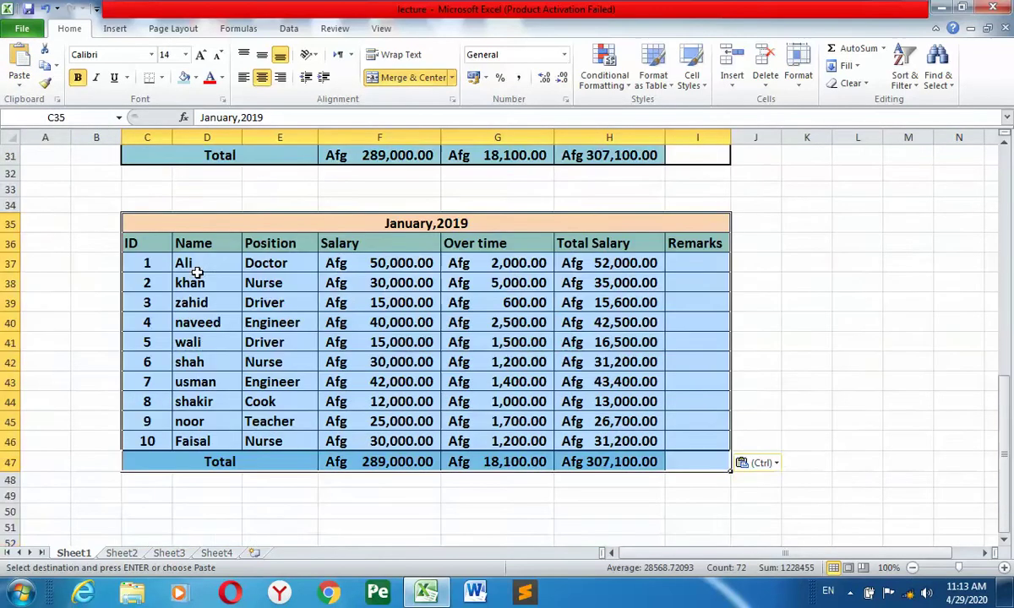
{"action": "scroll", "coordinate": [197, 269], "scroll_direction": "down", "scroll_amount": 2}
{"action": "left_click", "coordinate": [150, 404]}
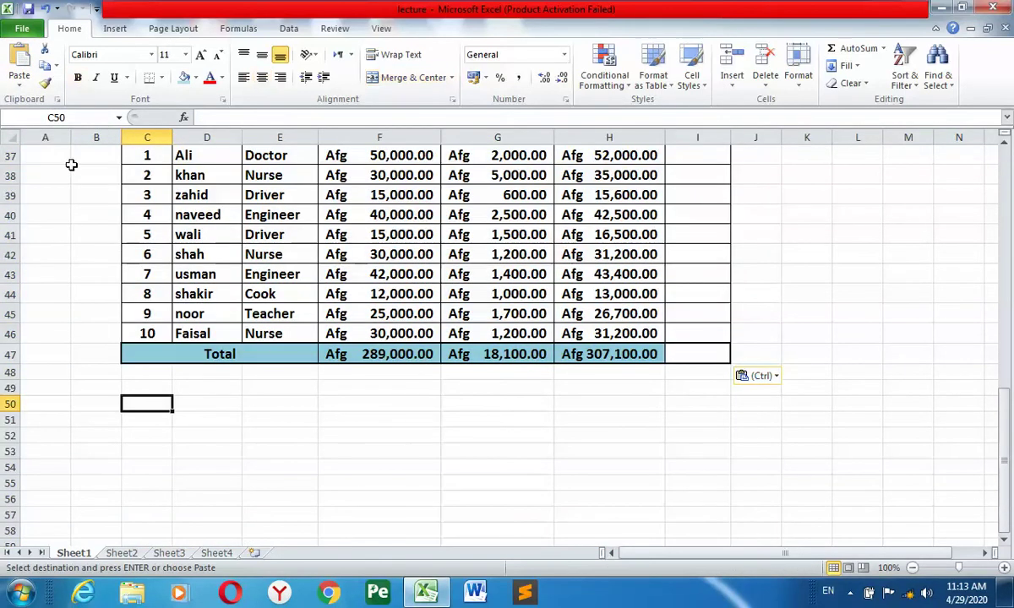
{"action": "left_click", "coordinate": [19, 82]}
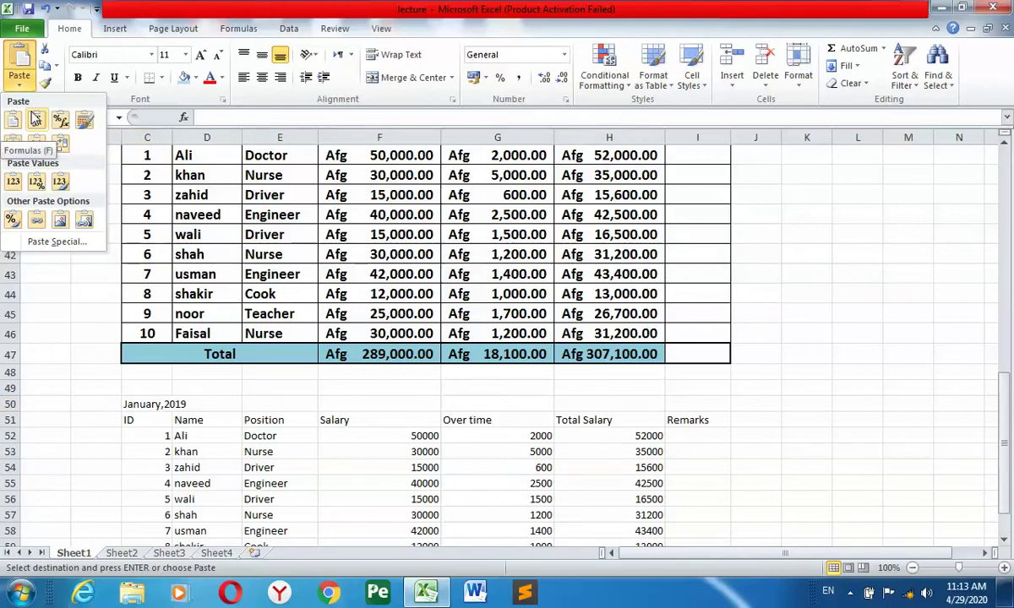
Paste the table's contents only (Formulas) at C50 and compare stored values in F42, F37 and F53.
{"action": "left_click", "coordinate": [35, 120]}
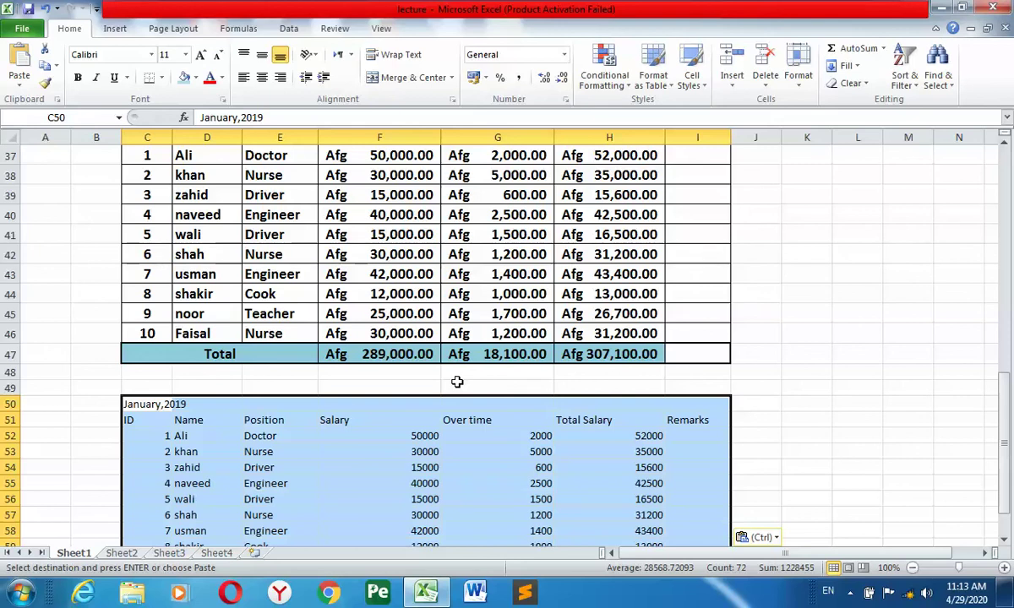
{"action": "scroll", "coordinate": [448, 370], "scroll_direction": "up", "scroll_amount": 2}
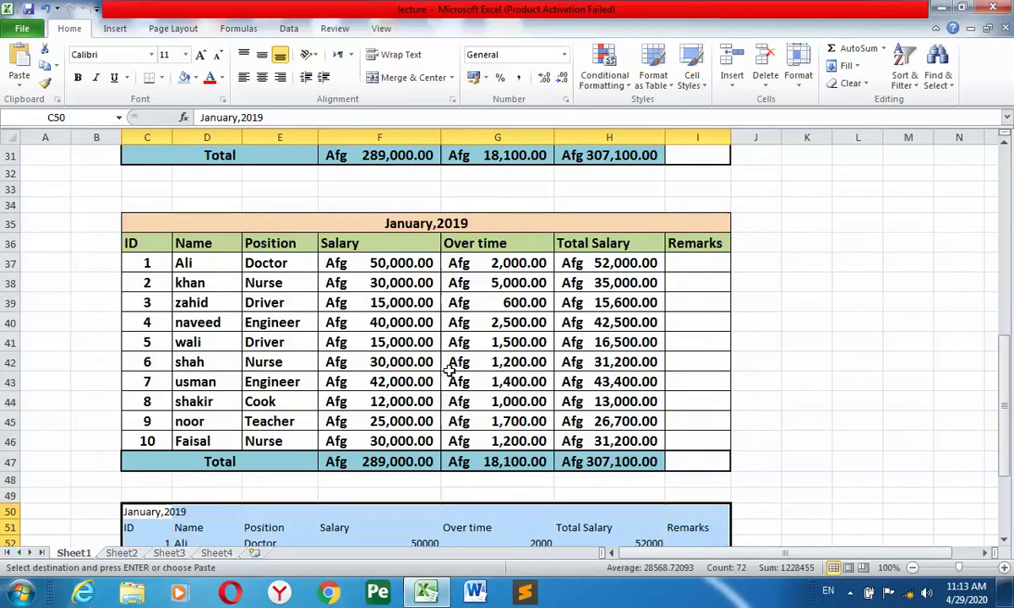
{"action": "left_click", "coordinate": [394, 361]}
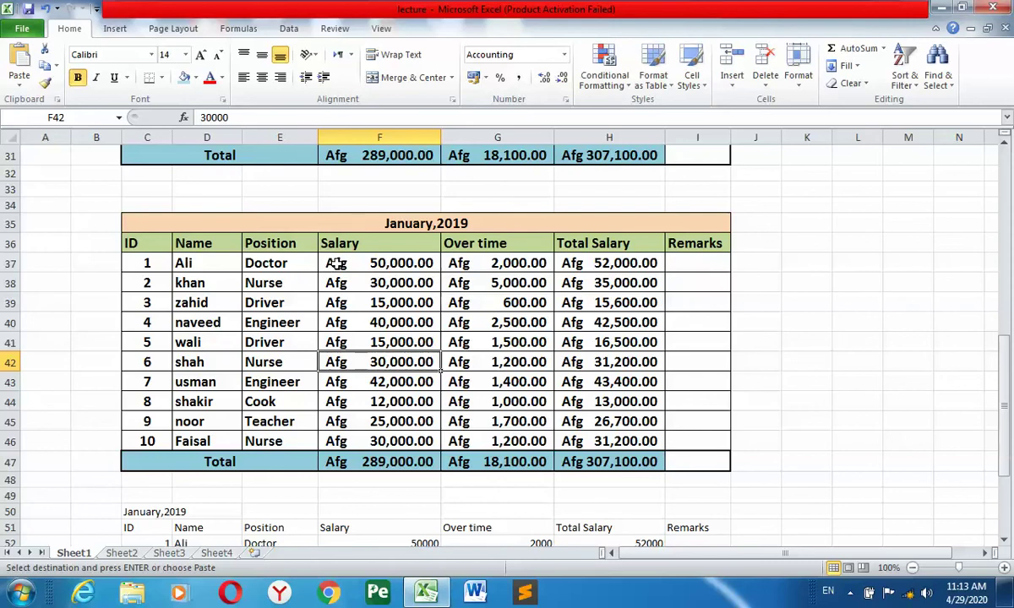
{"action": "left_click", "coordinate": [337, 264]}
{"action": "scroll", "coordinate": [361, 401], "scroll_direction": "down", "scroll_amount": 3}
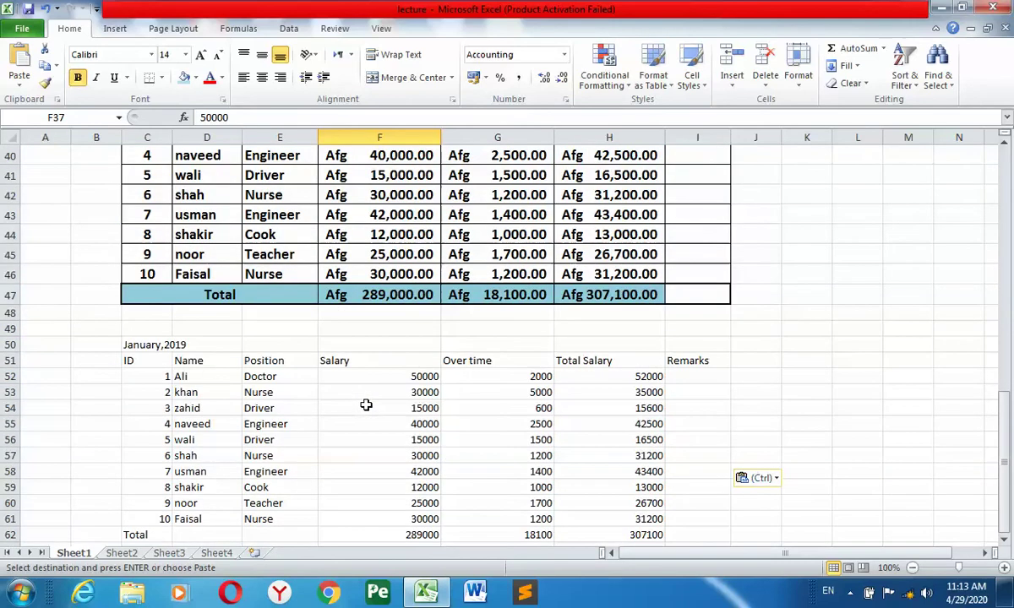
{"action": "left_click", "coordinate": [412, 395]}
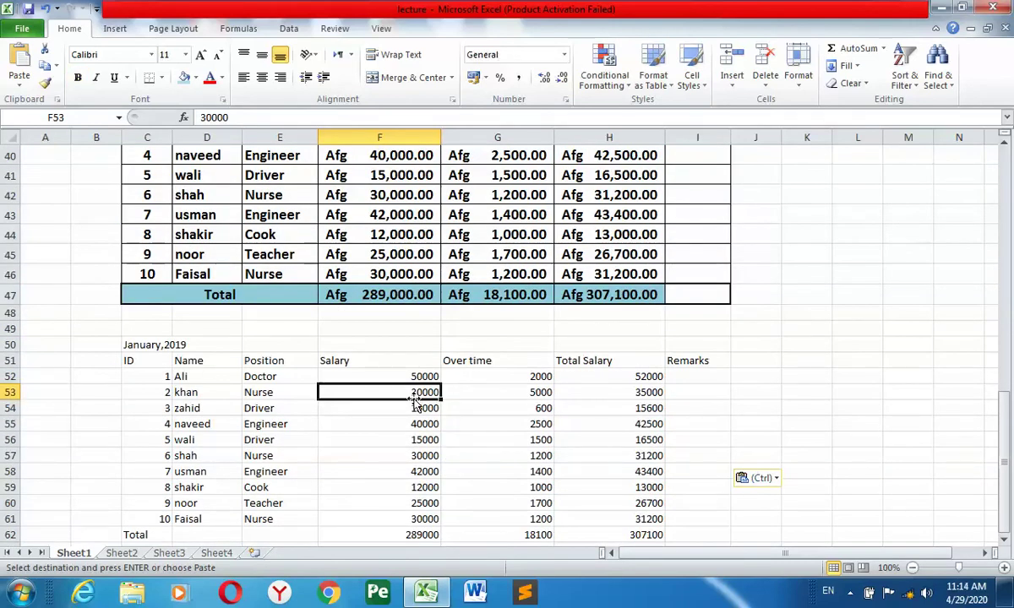
{"action": "scroll", "coordinate": [414, 403], "scroll_direction": "up", "scroll_amount": 2}
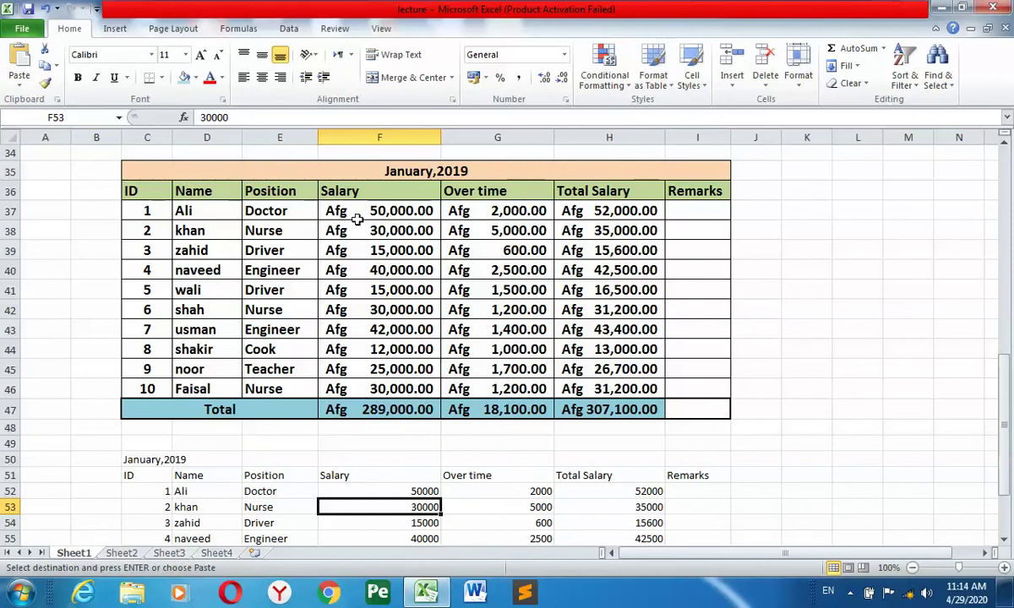
Format the salary, overtime and total figures with the US dollar accounting symbol.
{"action": "mouse_move", "coordinate": [342, 211]}
{"action": "left_mouse_down"}
{"action": "mouse_move", "coordinate": [583, 369]}
{"action": "mouse_move", "coordinate": [583, 388]}
{"action": "left_mouse_up"}
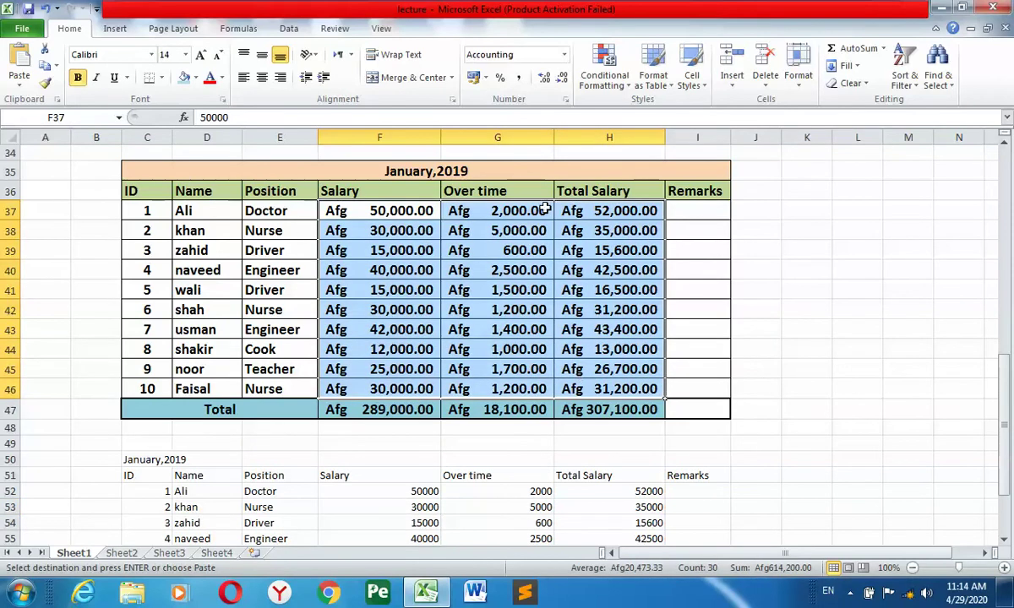
{"action": "left_click", "coordinate": [487, 78]}
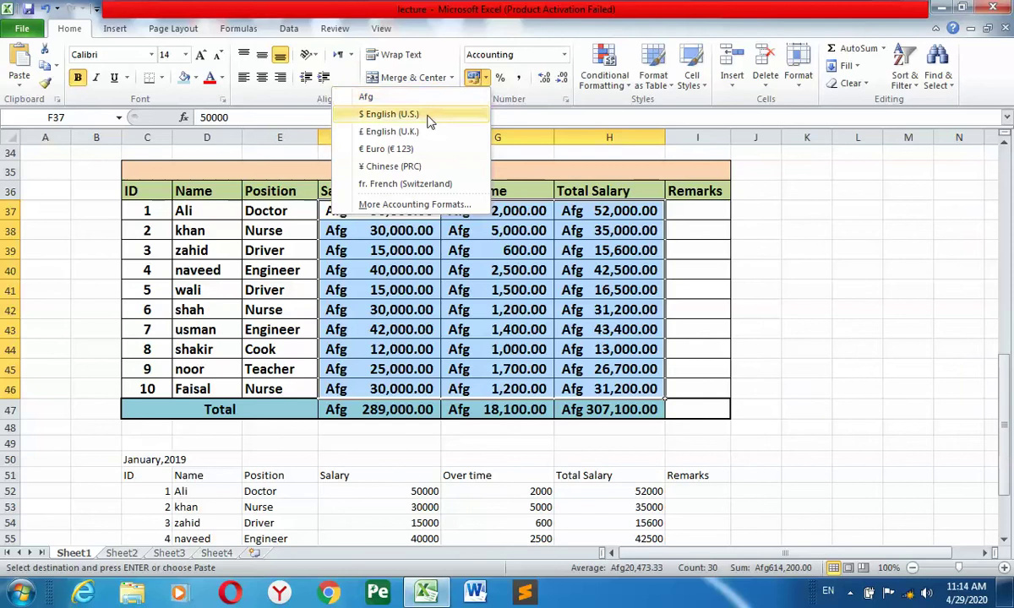
{"action": "left_click", "coordinate": [396, 110]}
{"action": "left_click", "coordinate": [498, 309]}
Copy the dollar-formatted C35 table and paste it as formulas only at C65.
{"action": "left_click_drag", "start_coordinate": [486, 170], "coordinate": [481, 409]}
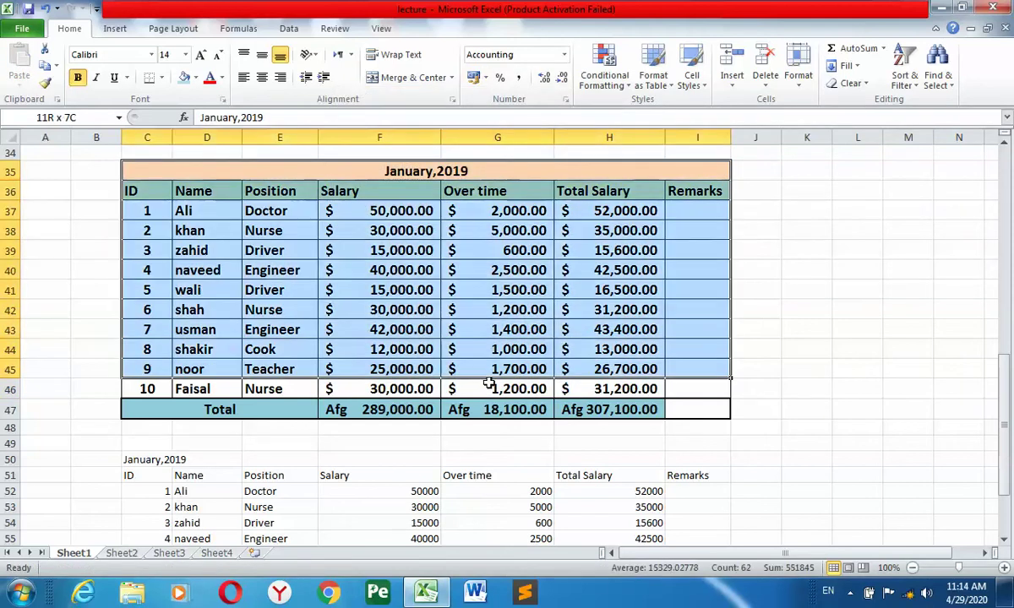
{"action": "left_click", "coordinate": [45, 66]}
{"action": "scroll", "coordinate": [348, 349], "scroll_direction": "down", "scroll_amount": 2}
{"action": "scroll", "coordinate": [348, 349], "scroll_direction": "down", "scroll_amount": 2}
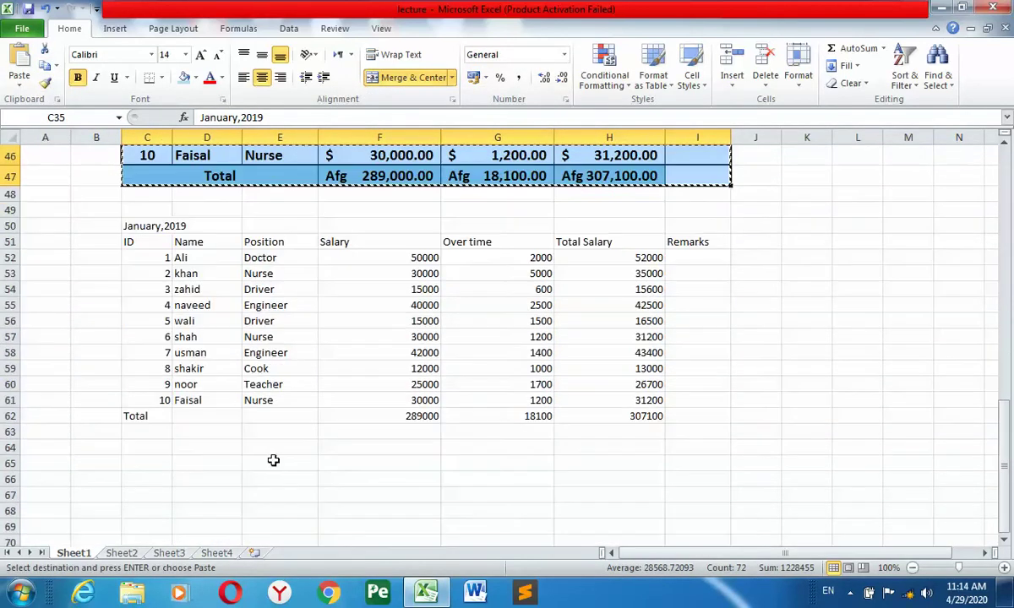
{"action": "left_click", "coordinate": [152, 465]}
{"action": "left_click", "coordinate": [27, 85]}
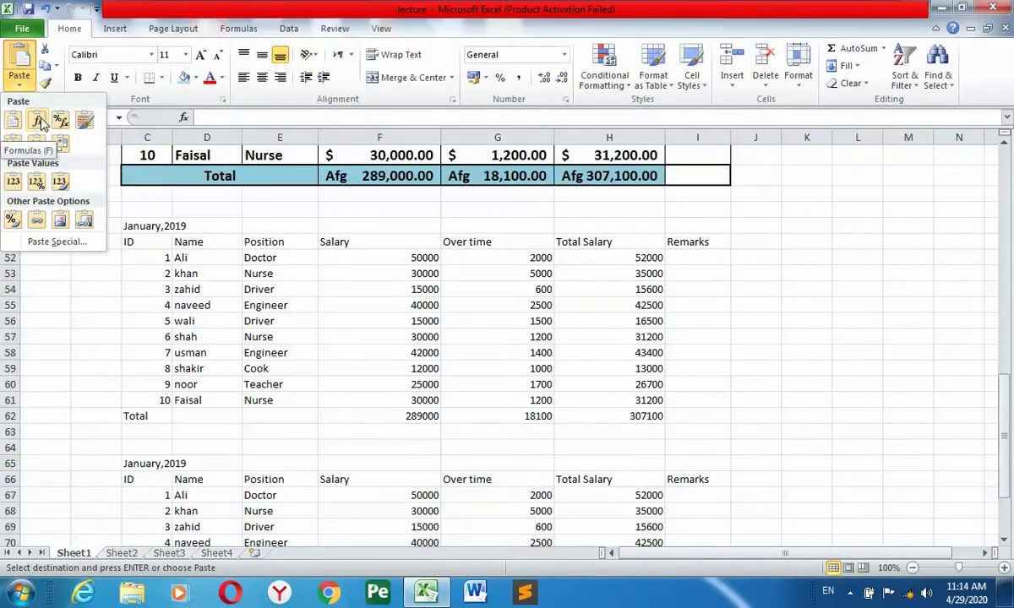
{"action": "left_click", "coordinate": [40, 122]}
{"action": "scroll", "coordinate": [431, 425], "scroll_direction": "down", "scroll_amount": 3}
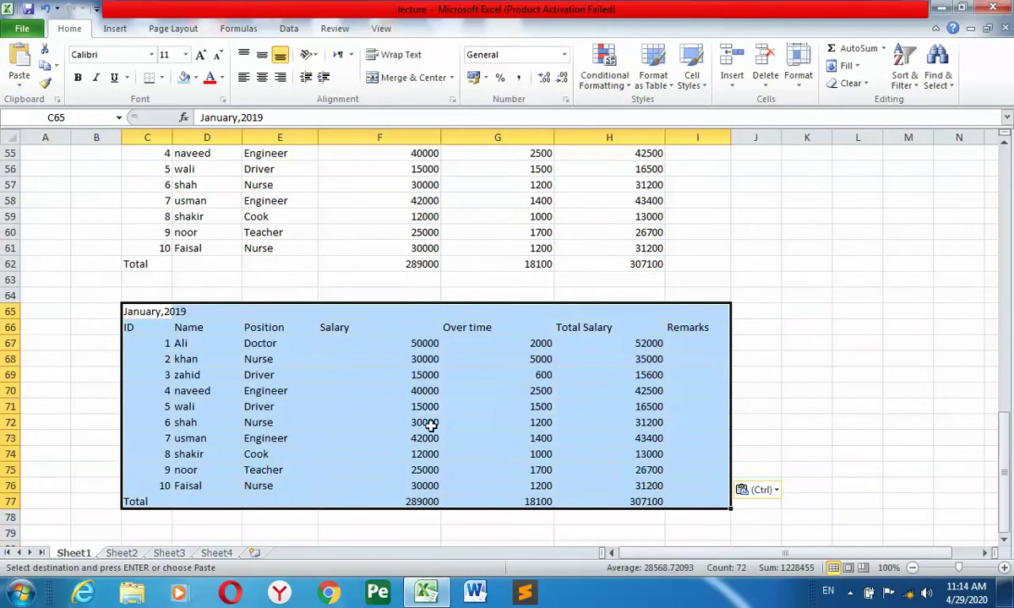
{"action": "left_click", "coordinate": [408, 363]}
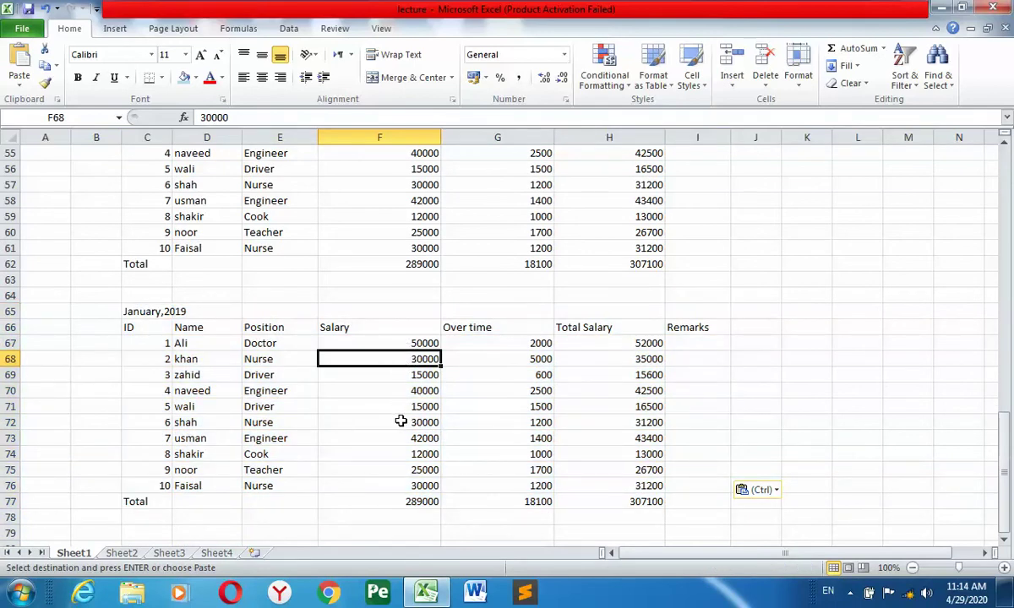
{"action": "scroll", "coordinate": [400, 420], "scroll_direction": "up", "scroll_amount": 1}
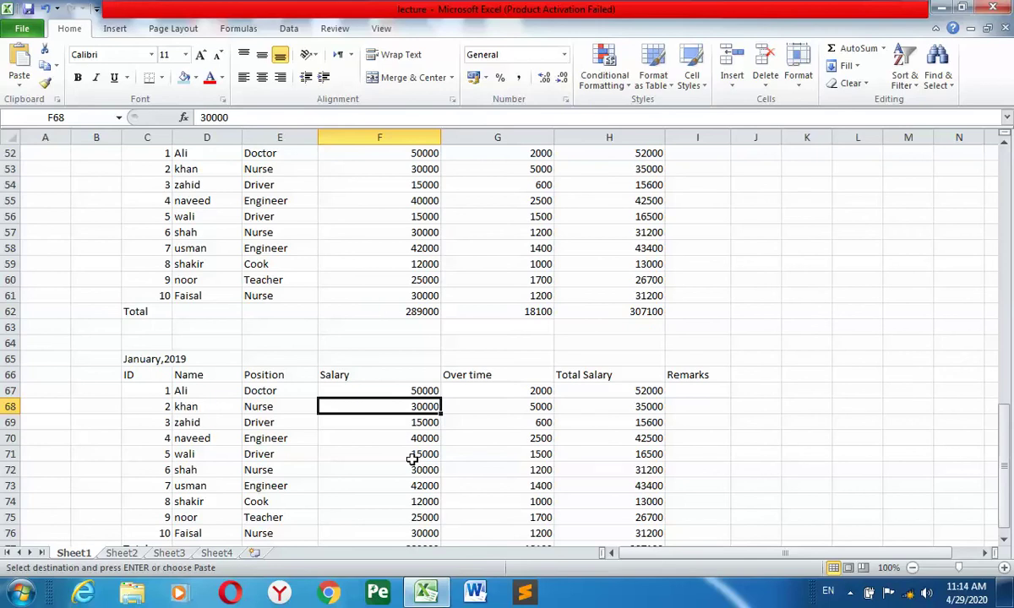
Pick cell C80 as the next paste destination.
{"action": "scroll", "coordinate": [412, 459], "scroll_direction": "down", "scroll_amount": 1}
{"action": "scroll", "coordinate": [412, 458], "scroll_direction": "down", "scroll_amount": 3}
{"action": "scroll", "coordinate": [414, 439], "scroll_direction": "down", "scroll_amount": 1}
{"action": "left_click", "coordinate": [156, 360]}
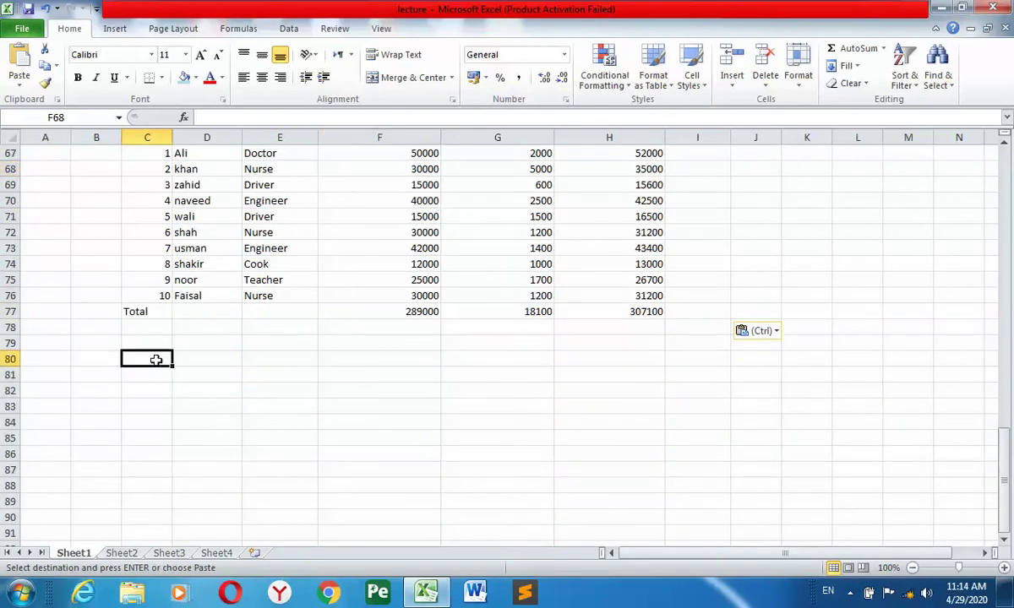
{"action": "left_click", "coordinate": [20, 84]}
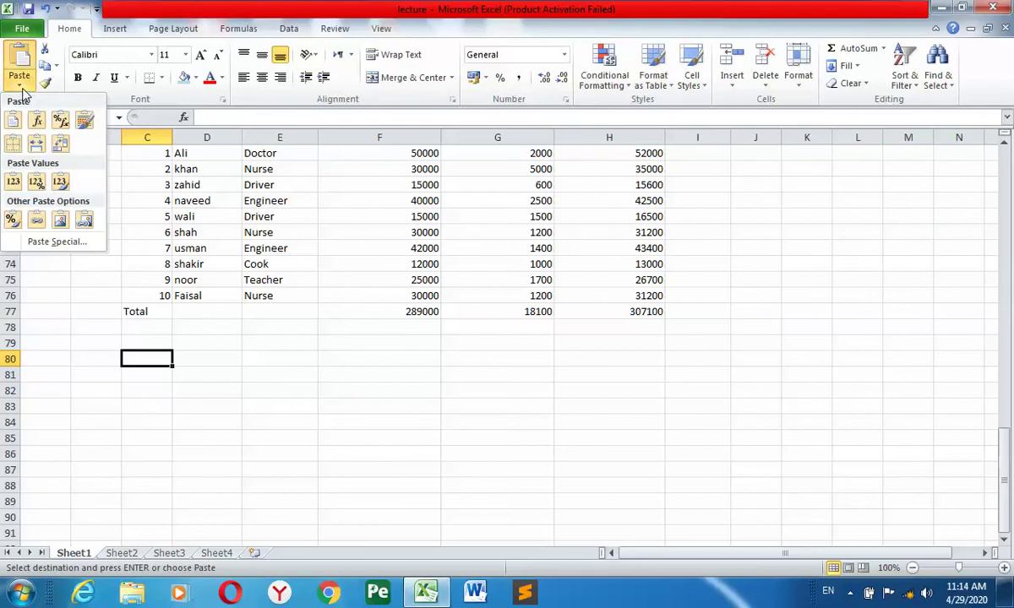
Paste with Formulas & Number Formatting at C80, compare, then select the original's amounts F37:H46.
{"action": "left_click", "coordinate": [61, 124]}
{"action": "left_click", "coordinate": [269, 406]}
{"action": "scroll", "coordinate": [246, 404], "scroll_direction": "up", "scroll_amount": 2}
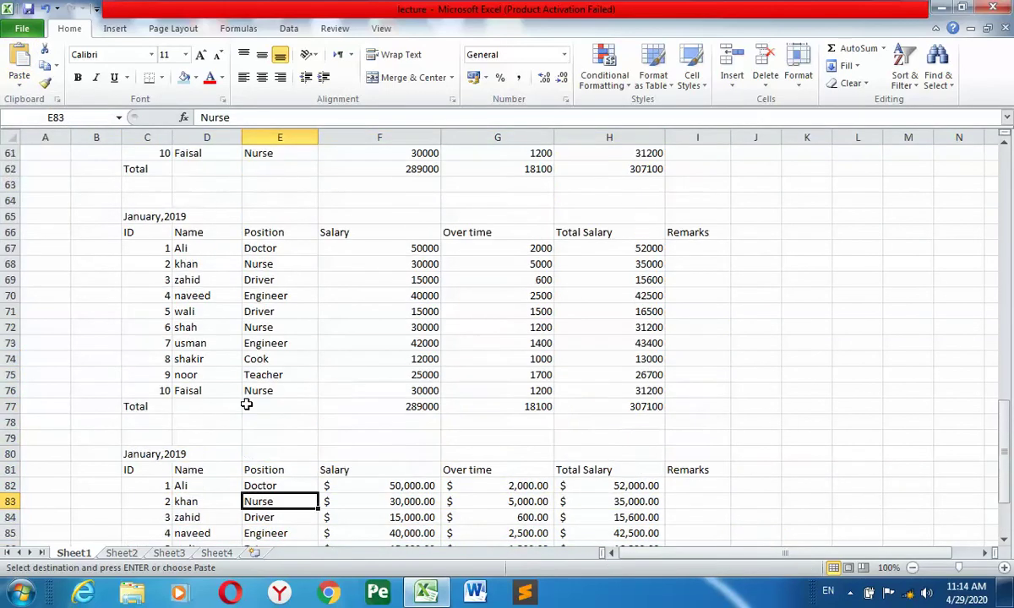
{"action": "scroll", "coordinate": [246, 405], "scroll_direction": "up", "scroll_amount": 3}
{"action": "scroll", "coordinate": [272, 403], "scroll_direction": "up", "scroll_amount": 7}
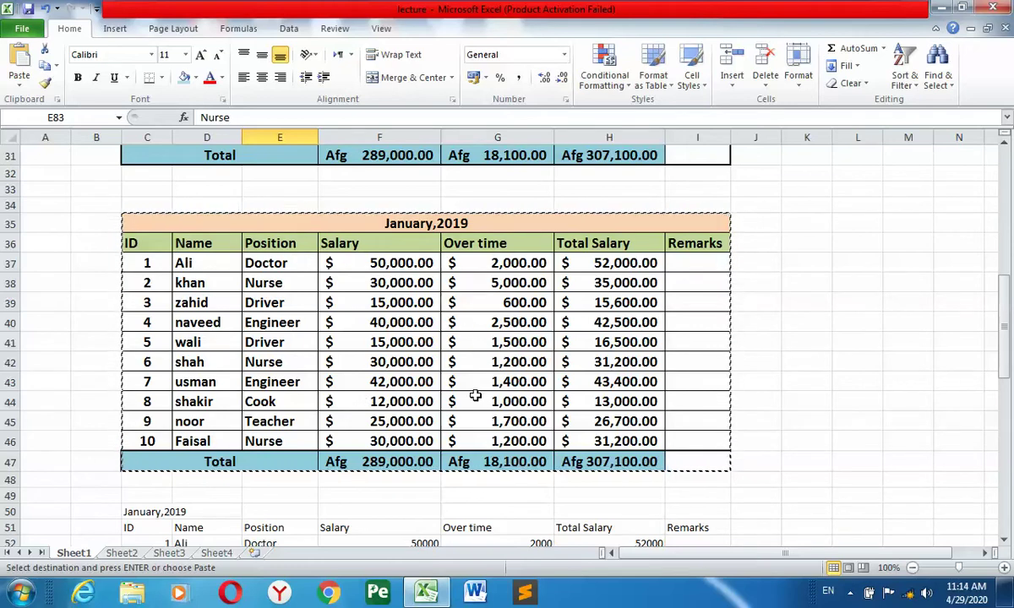
{"action": "scroll", "coordinate": [475, 396], "scroll_direction": "down", "scroll_amount": 6}
{"action": "scroll", "coordinate": [475, 395], "scroll_direction": "down", "scroll_amount": 7}
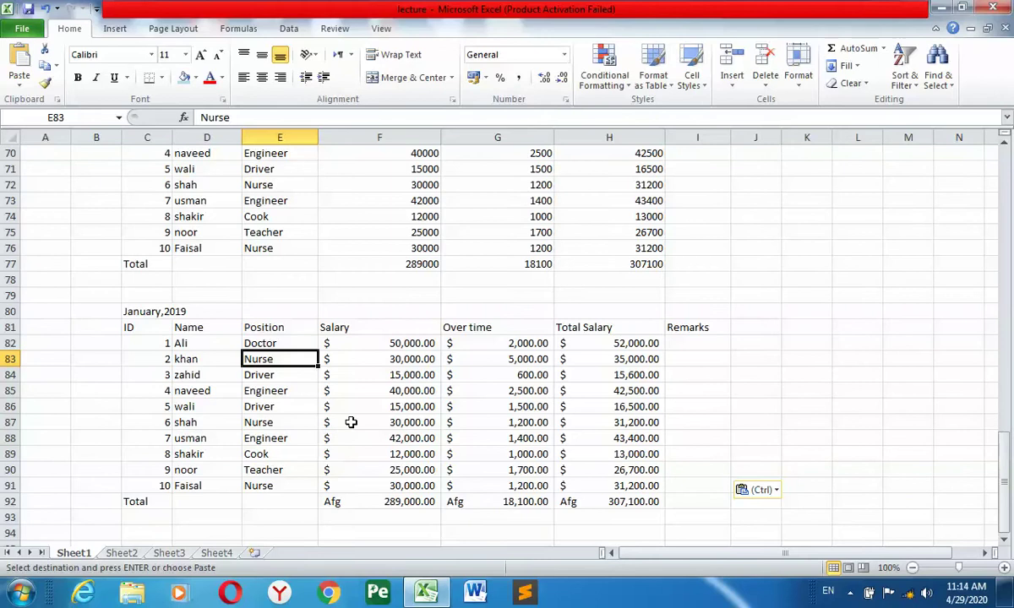
{"action": "scroll", "coordinate": [362, 434], "scroll_direction": "up", "scroll_amount": 3}
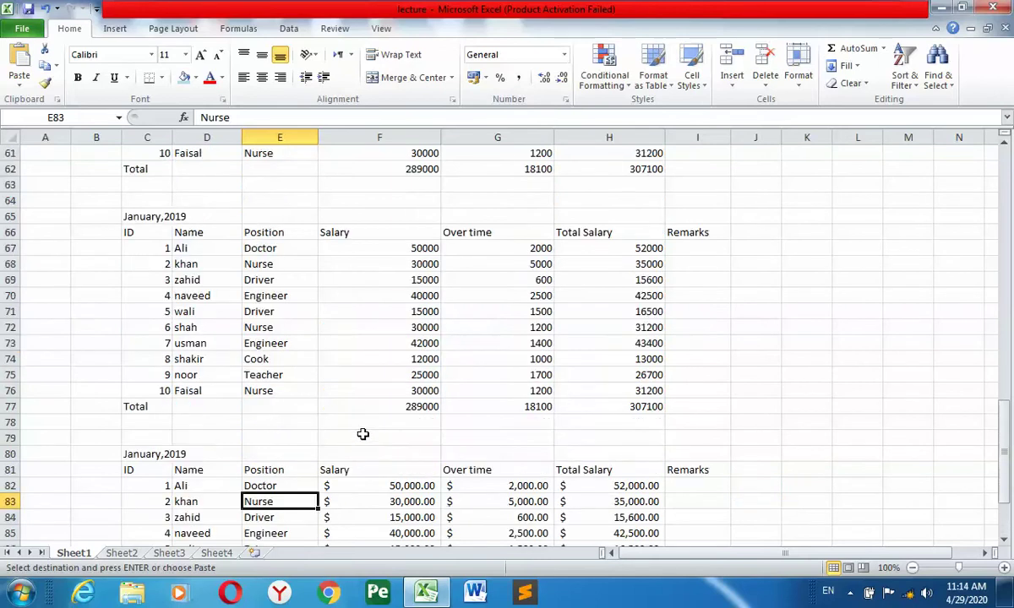
{"action": "scroll", "coordinate": [363, 434], "scroll_direction": "up", "scroll_amount": 7}
{"action": "scroll", "coordinate": [362, 434], "scroll_direction": "up", "scroll_amount": 3}
{"action": "left_click_drag", "start_coordinate": [368, 271], "coordinate": [608, 439]}
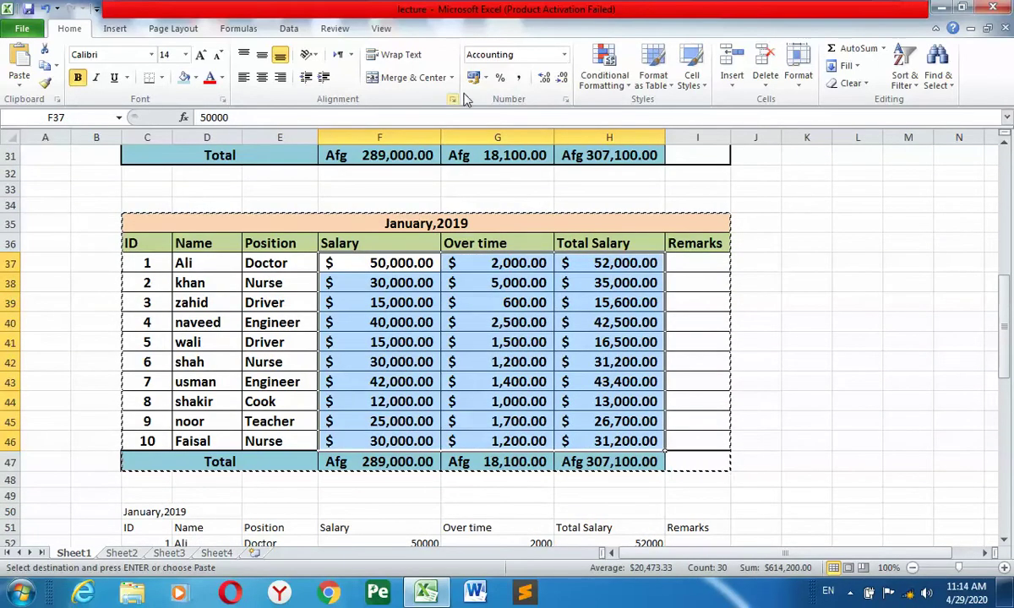
Switch the selected amounts to the Afg accounting currency format.
{"action": "left_click", "coordinate": [486, 77]}
{"action": "left_click", "coordinate": [473, 98]}
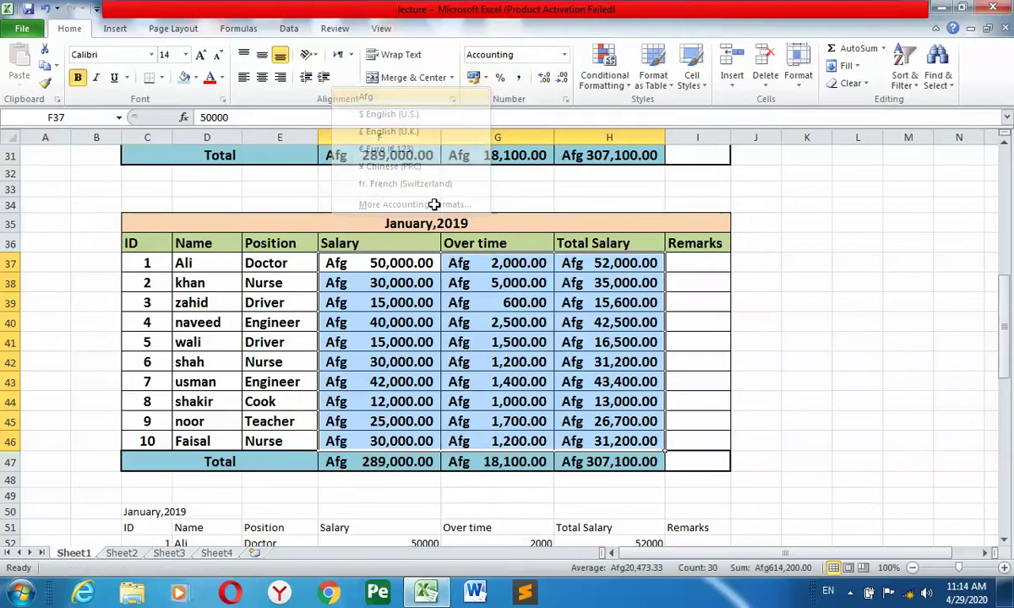
{"action": "key", "text": "Down"}
Copy the table C35:I47 and paste it at C96 with Formulas & Number Formatting.
{"action": "left_click_drag", "start_coordinate": [416, 223], "coordinate": [453, 461]}
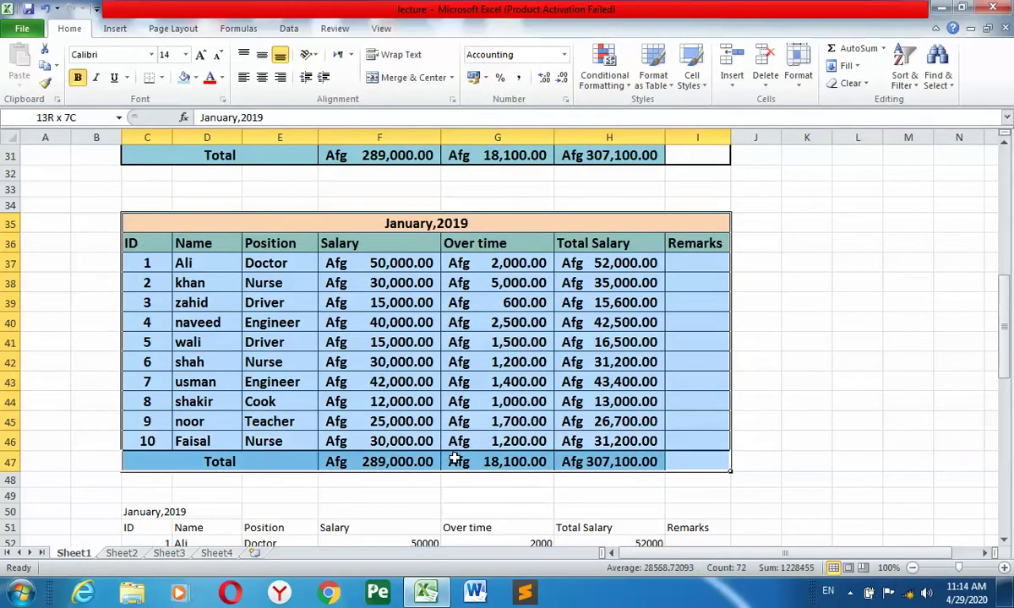
{"action": "left_click", "coordinate": [45, 65]}
{"action": "scroll", "coordinate": [337, 401], "scroll_direction": "down", "scroll_amount": 4}
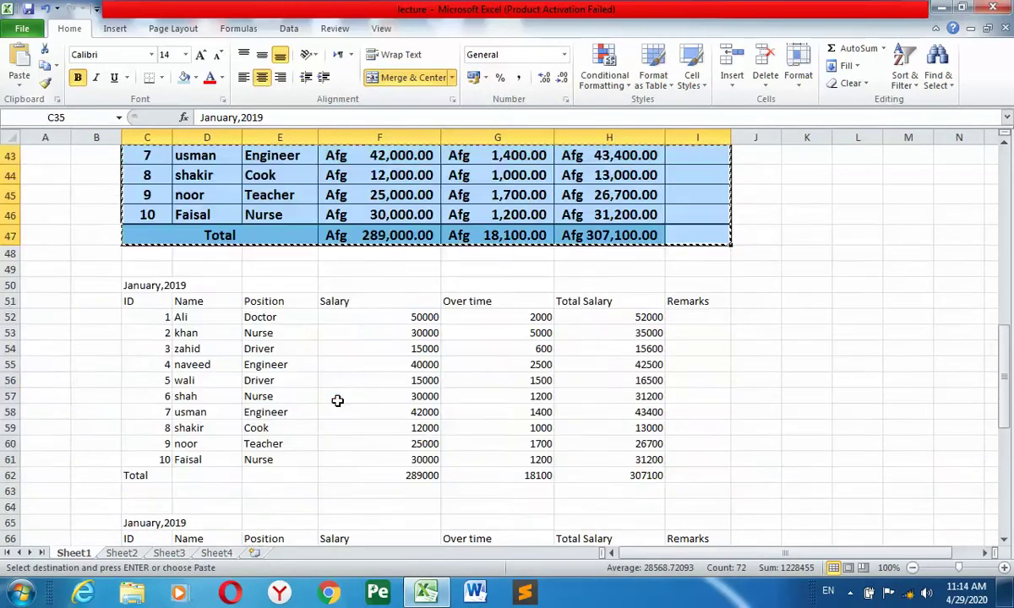
{"action": "scroll", "coordinate": [337, 401], "scroll_direction": "down", "scroll_amount": 5}
{"action": "scroll", "coordinate": [337, 402], "scroll_direction": "down", "scroll_amount": 4}
{"action": "scroll", "coordinate": [337, 401], "scroll_direction": "down", "scroll_amount": 4}
{"action": "left_click", "coordinate": [162, 375]}
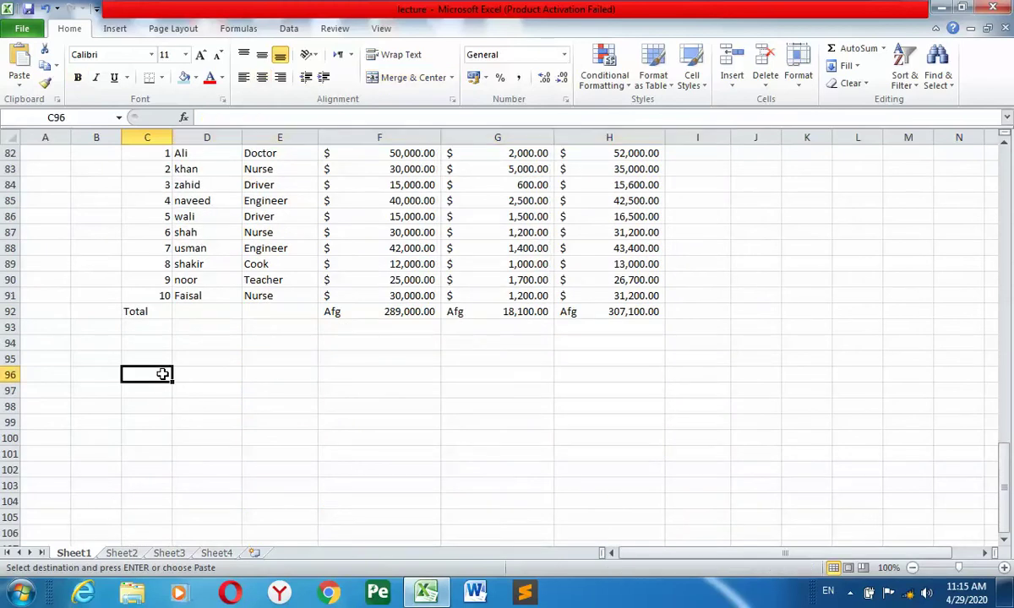
{"action": "left_click", "coordinate": [19, 80]}
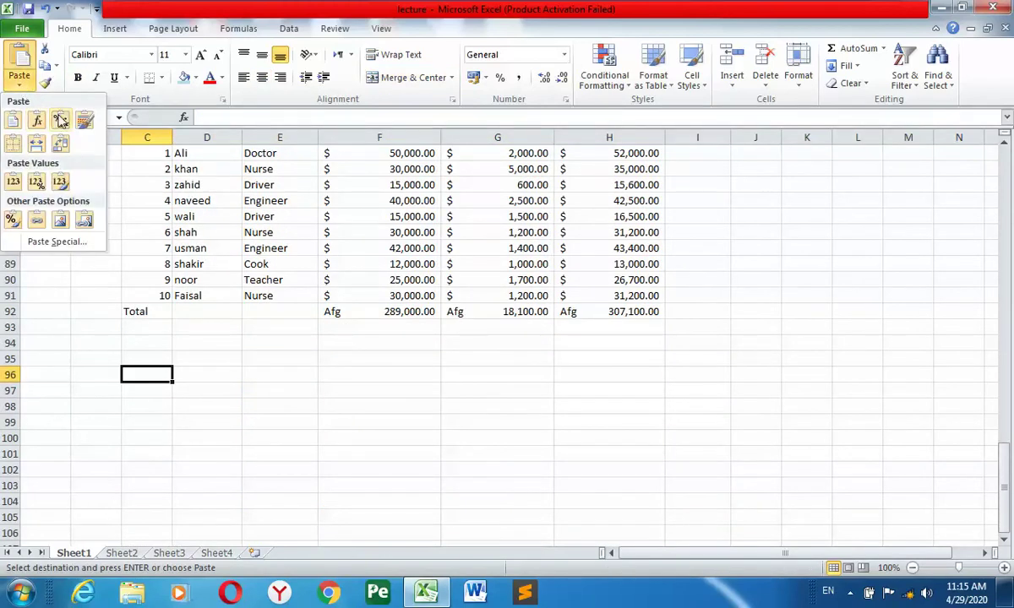
{"action": "left_click", "coordinate": [60, 121]}
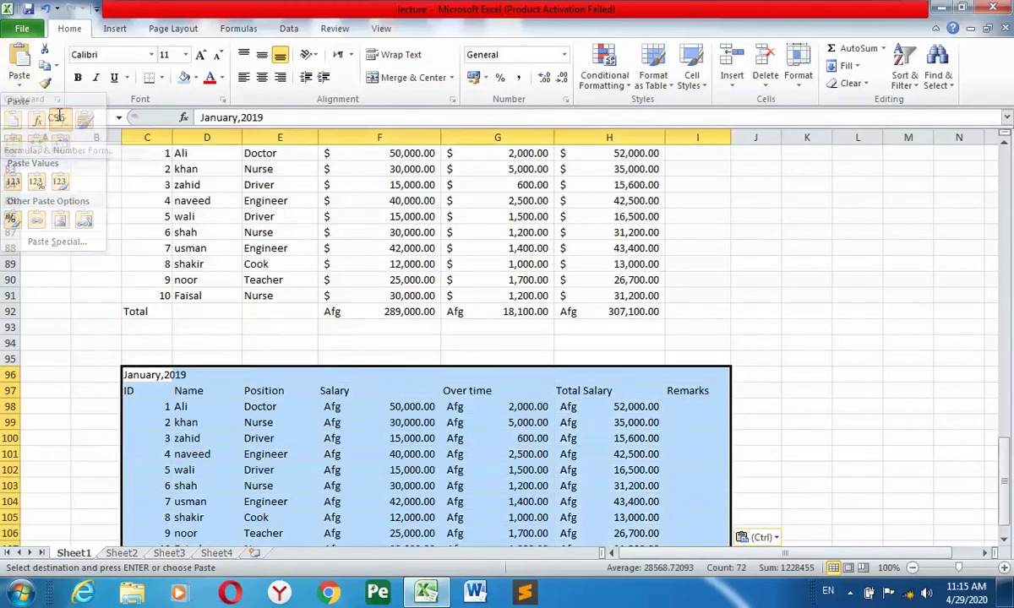
{"action": "left_click", "coordinate": [447, 422]}
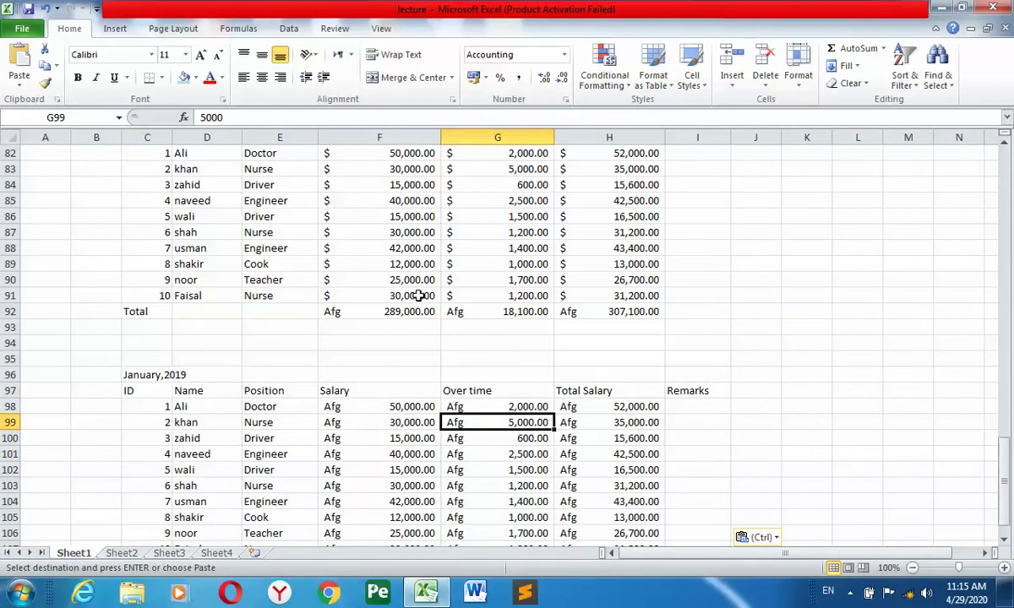
Review the new copy and dismiss the Paste options without pasting.
{"action": "scroll", "coordinate": [417, 296], "scroll_direction": "up", "scroll_amount": 3}
{"action": "scroll", "coordinate": [435, 244], "scroll_direction": "up", "scroll_amount": 2}
{"action": "scroll", "coordinate": [443, 494], "scroll_direction": "down", "scroll_amount": 4}
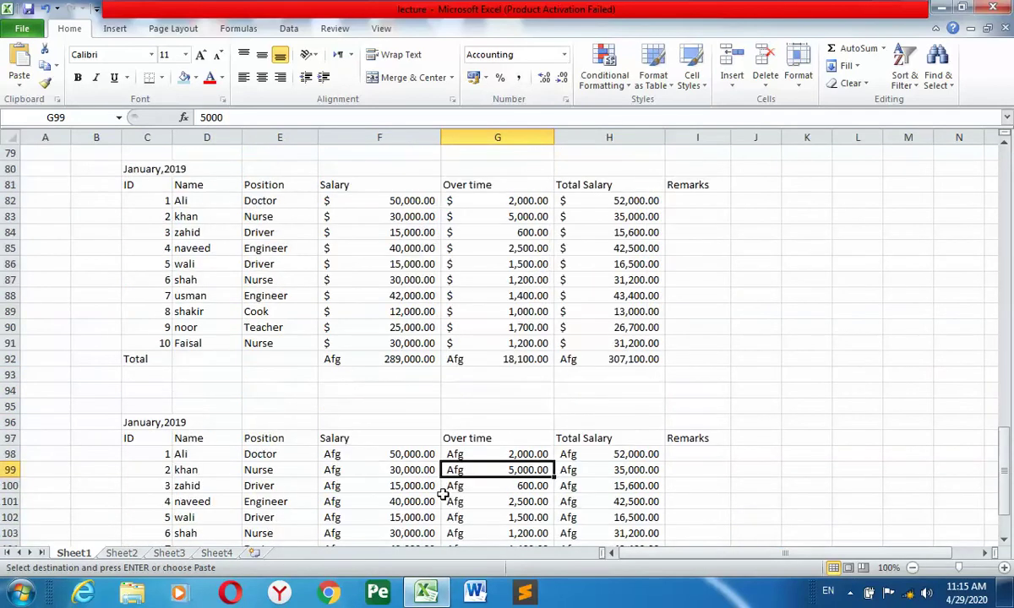
{"action": "left_click", "coordinate": [19, 85]}
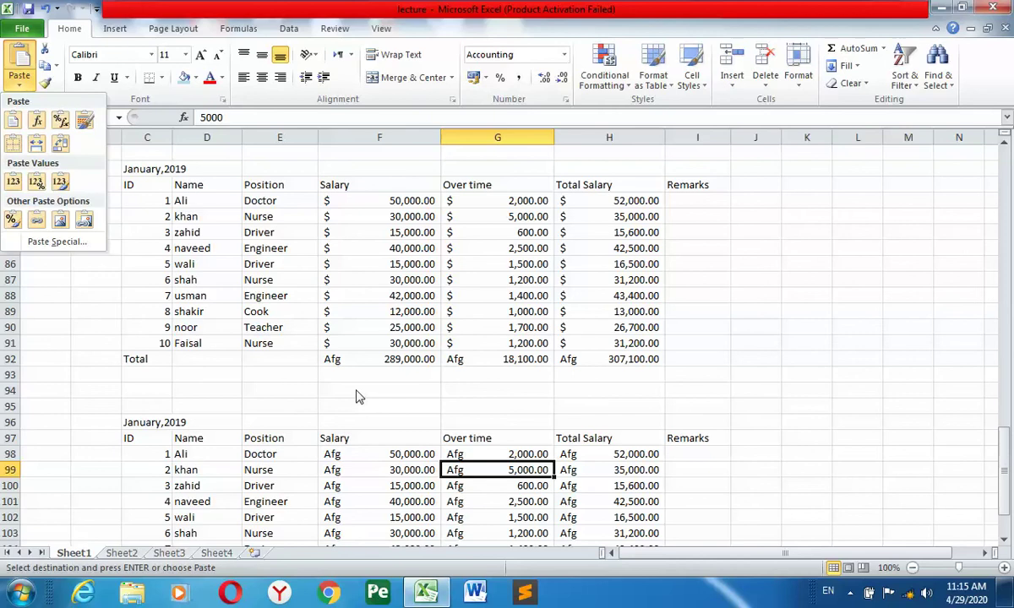
{"action": "left_click", "coordinate": [351, 324]}
{"action": "scroll", "coordinate": [348, 328], "scroll_direction": "up", "scroll_amount": 5}
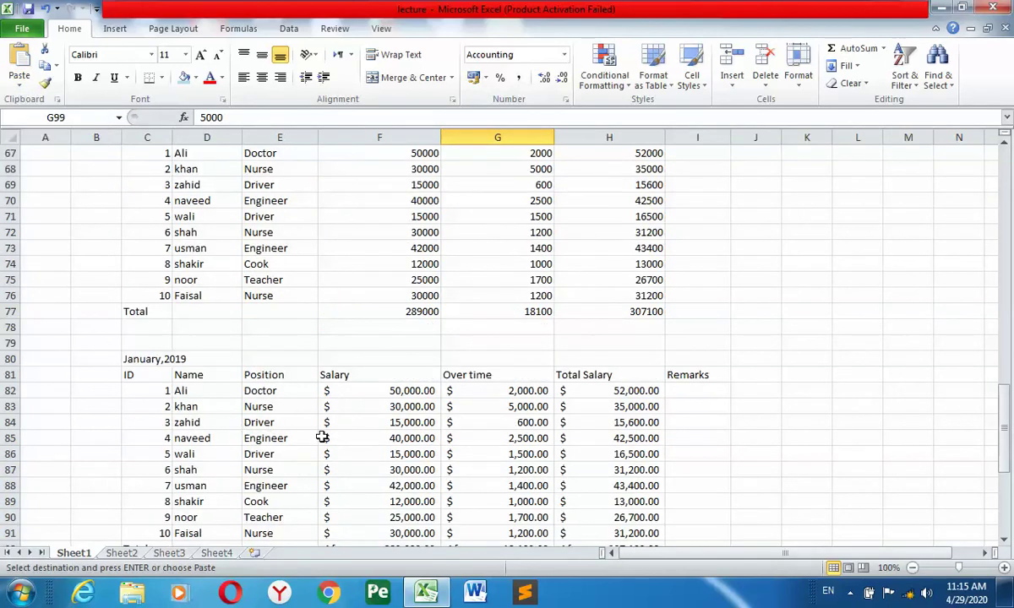
Select the January,2019 table and paste it at C111 keeping source formatting.
{"action": "scroll", "coordinate": [322, 437], "scroll_direction": "up", "scroll_amount": 3}
{"action": "scroll", "coordinate": [321, 436], "scroll_direction": "up", "scroll_amount": 4}
{"action": "scroll", "coordinate": [322, 436], "scroll_direction": "up", "scroll_amount": 7}
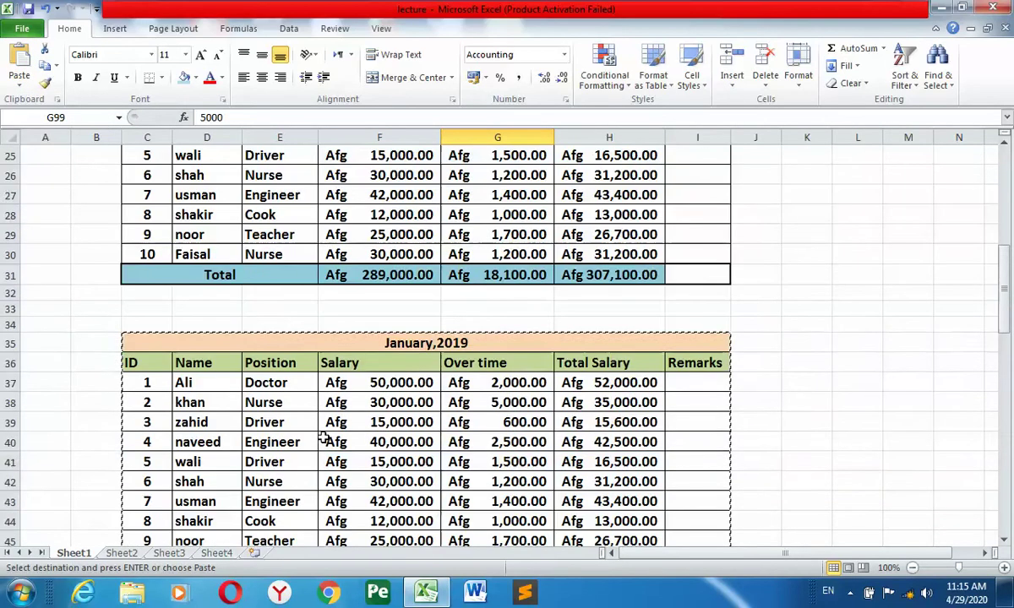
{"action": "left_click_drag", "start_coordinate": [427, 347], "coordinate": [459, 504]}
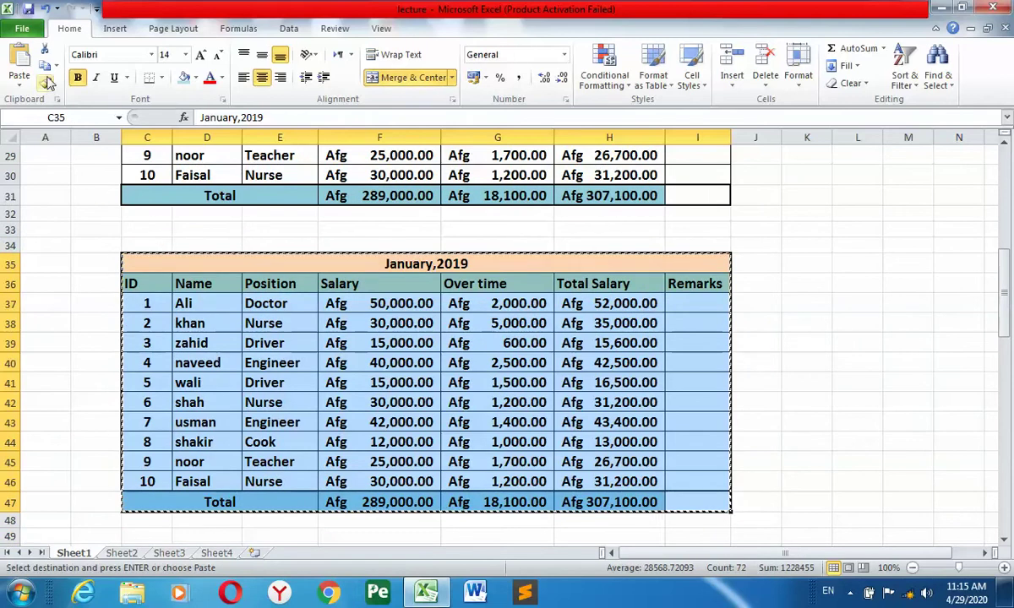
{"action": "scroll", "coordinate": [305, 494], "scroll_direction": "down", "scroll_amount": 10}
{"action": "scroll", "coordinate": [304, 498], "scroll_direction": "down", "scroll_amount": 6}
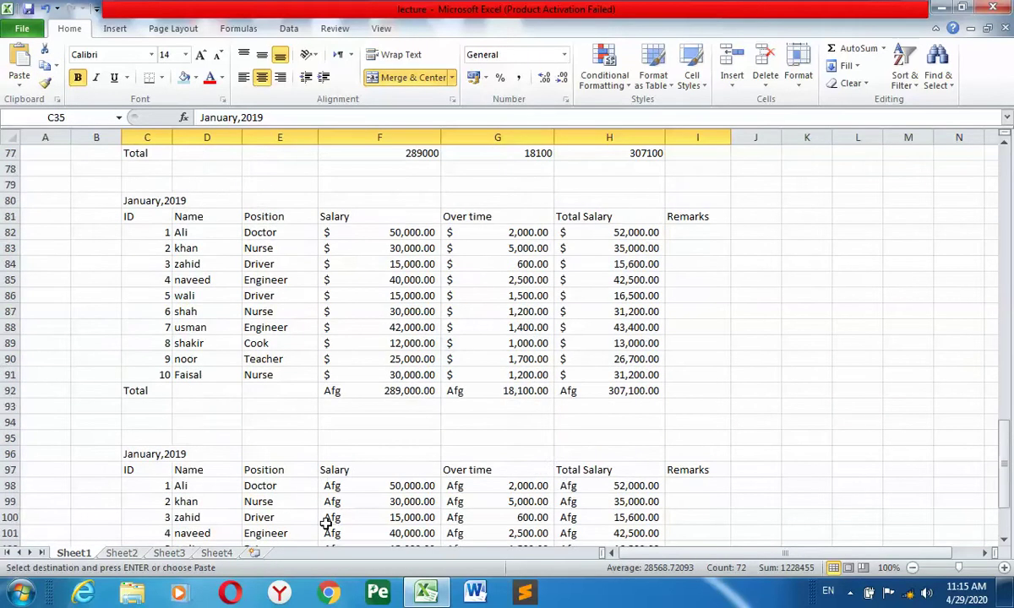
{"action": "scroll", "coordinate": [296, 507], "scroll_direction": "down", "scroll_amount": 6}
{"action": "scroll", "coordinate": [296, 510], "scroll_direction": "down", "scroll_amount": 3}
{"action": "left_click", "coordinate": [165, 268]}
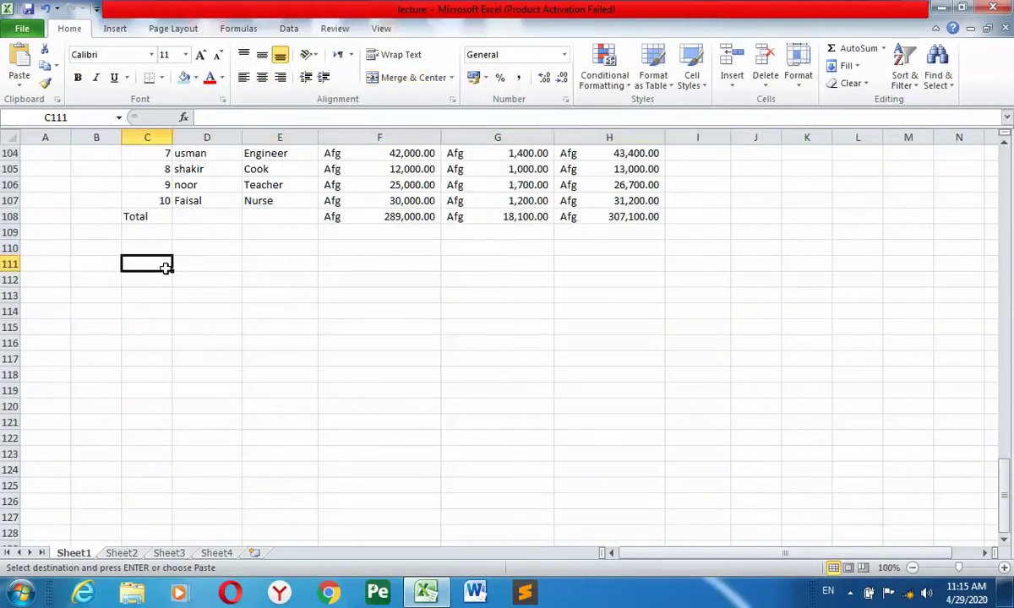
{"action": "left_click", "coordinate": [18, 84]}
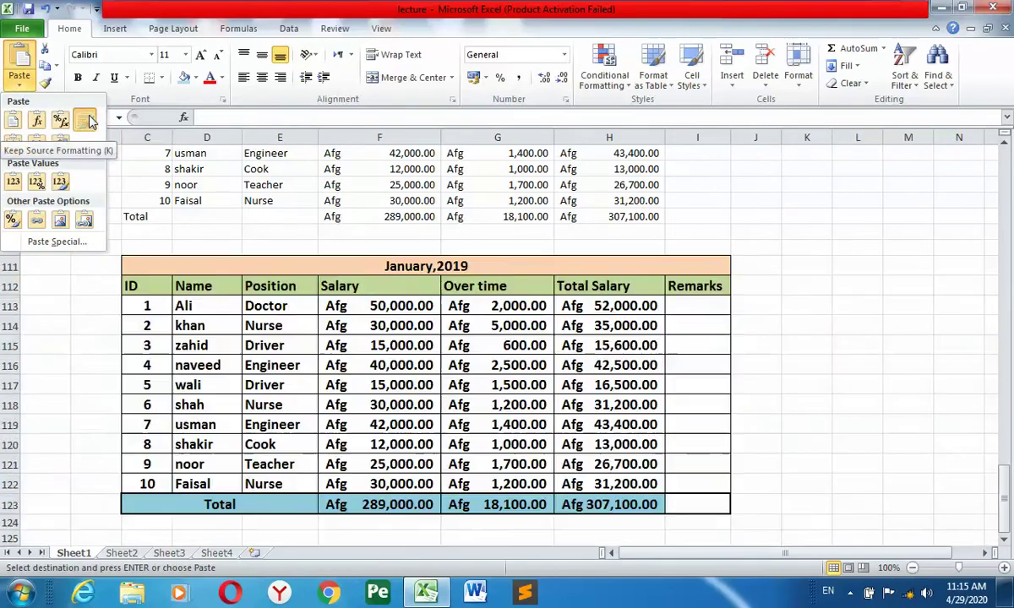
{"action": "left_click", "coordinate": [84, 120]}
{"action": "left_click", "coordinate": [380, 402]}
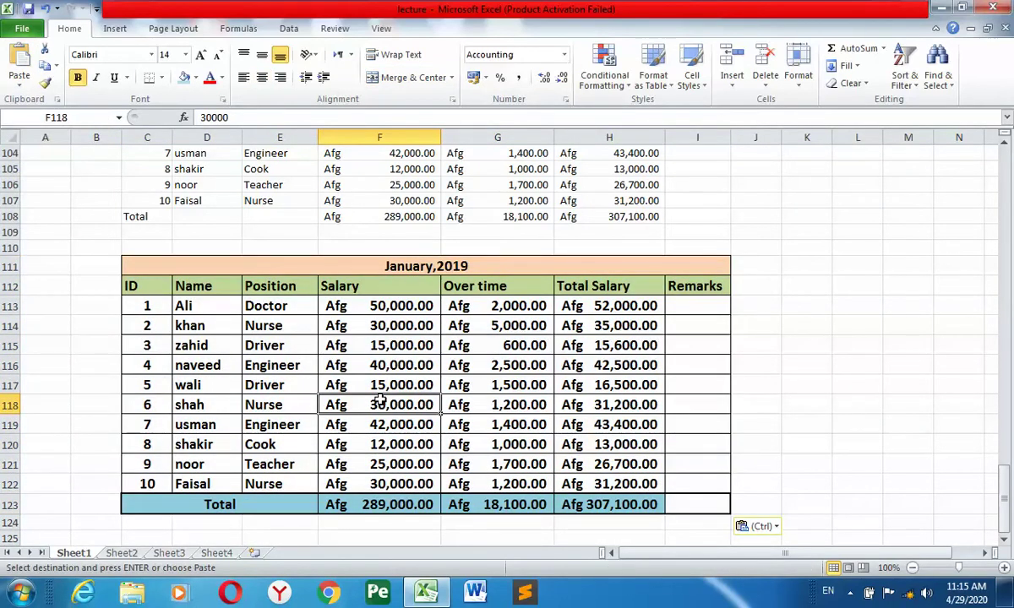
Pick C127 as the next destination, then reselect the row 111 copy and the original table.
{"action": "scroll", "coordinate": [338, 445], "scroll_direction": "down", "scroll_amount": 3}
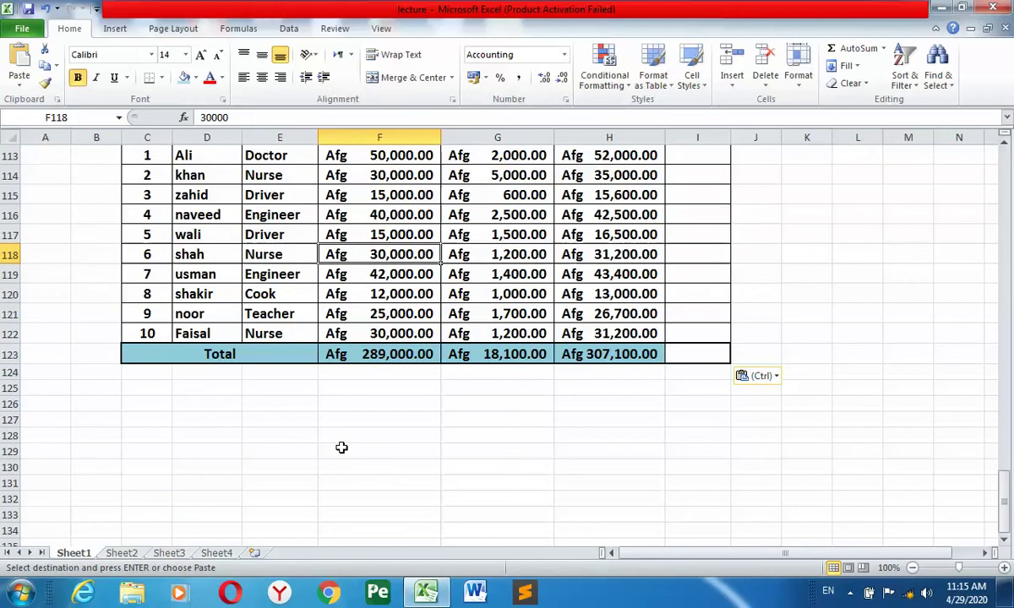
{"action": "left_click", "coordinate": [163, 415]}
{"action": "left_click", "coordinate": [20, 83]}
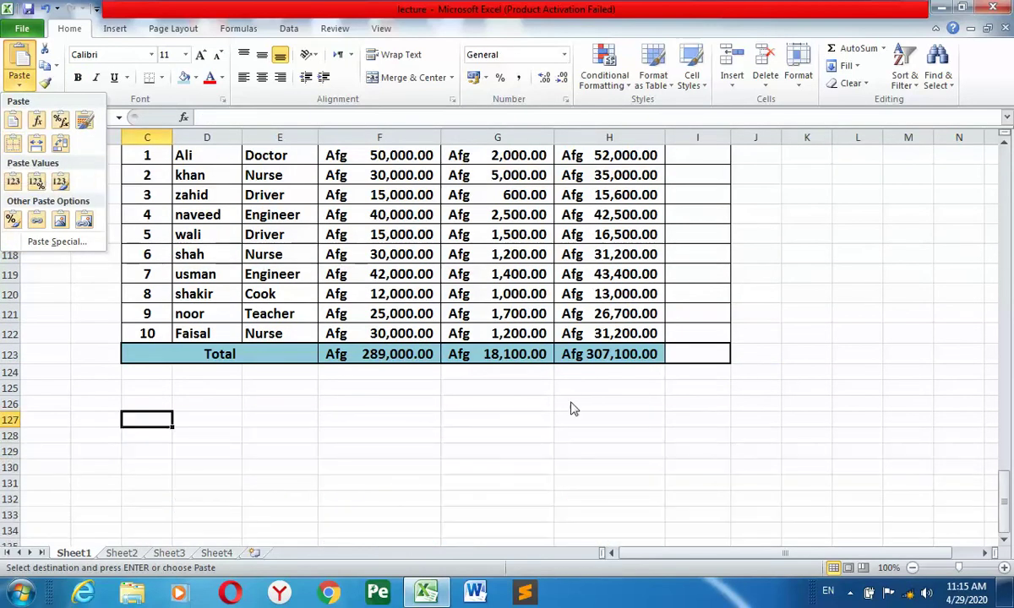
{"action": "scroll", "coordinate": [315, 303], "scroll_direction": "up", "scroll_amount": 2}
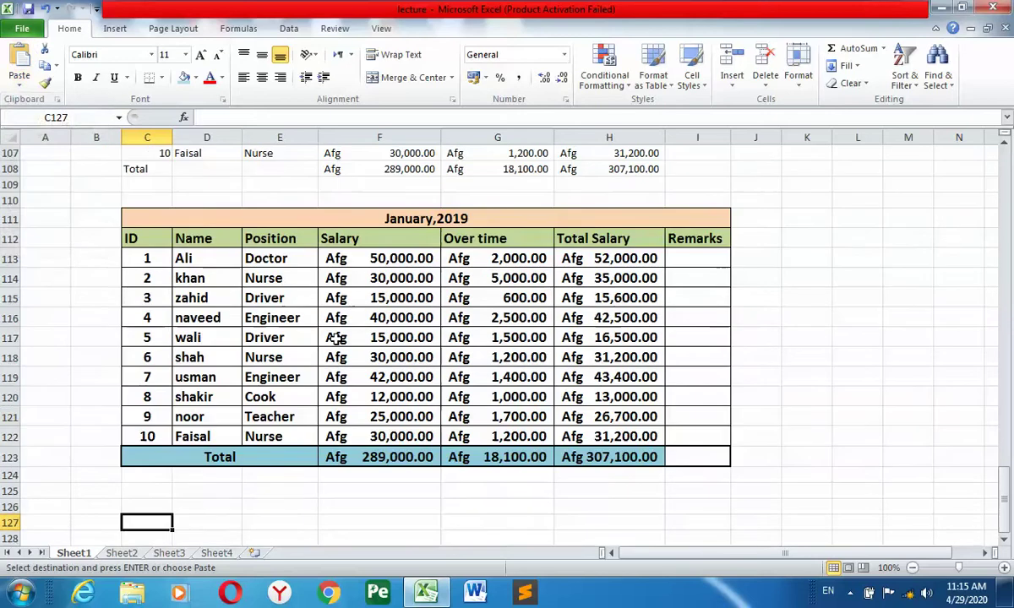
{"action": "scroll", "coordinate": [316, 316], "scroll_direction": "up", "scroll_amount": 1}
{"action": "left_click_drag", "start_coordinate": [184, 262], "coordinate": [427, 499]}
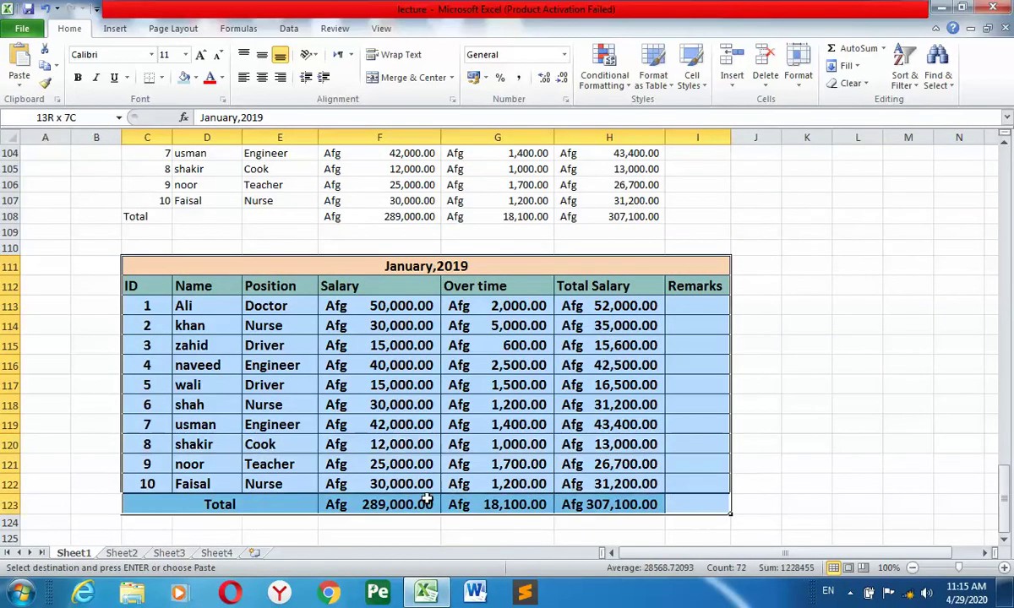
{"action": "left_click", "coordinate": [403, 385]}
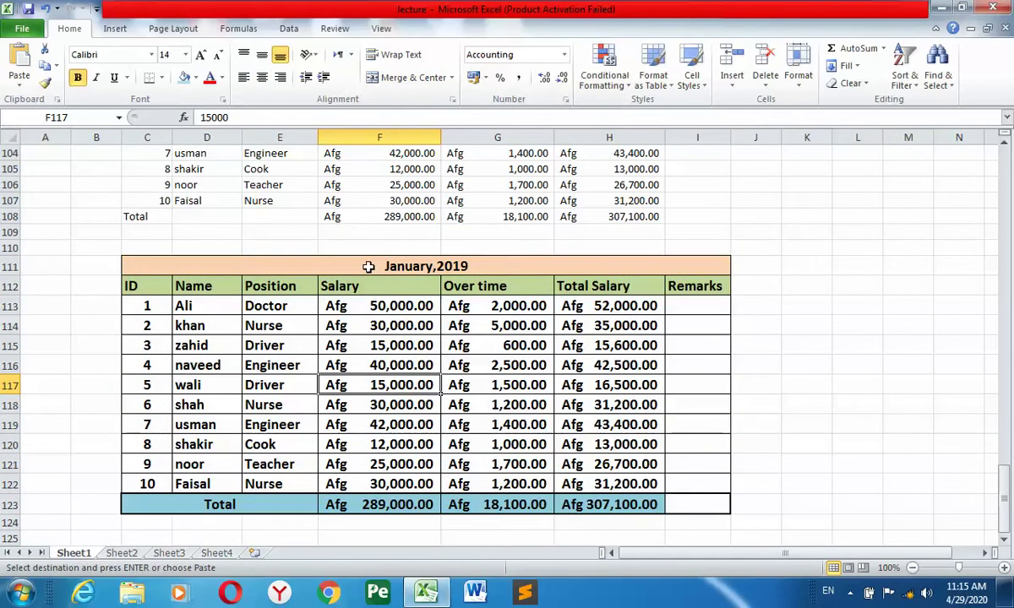
{"action": "left_click_drag", "start_coordinate": [346, 264], "coordinate": [397, 487]}
{"action": "left_click", "coordinate": [402, 425]}
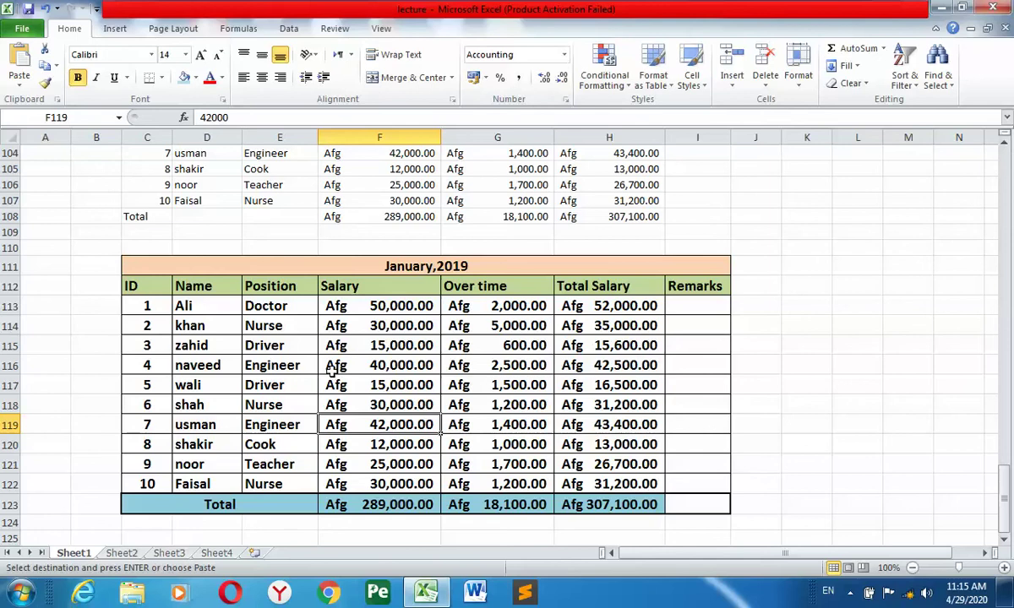
Paste the table at C126 using the No Borders paste option.
{"action": "scroll", "coordinate": [336, 442], "scroll_direction": "down", "scroll_amount": 2}
{"action": "scroll", "coordinate": [336, 441], "scroll_direction": "down", "scroll_amount": 2}
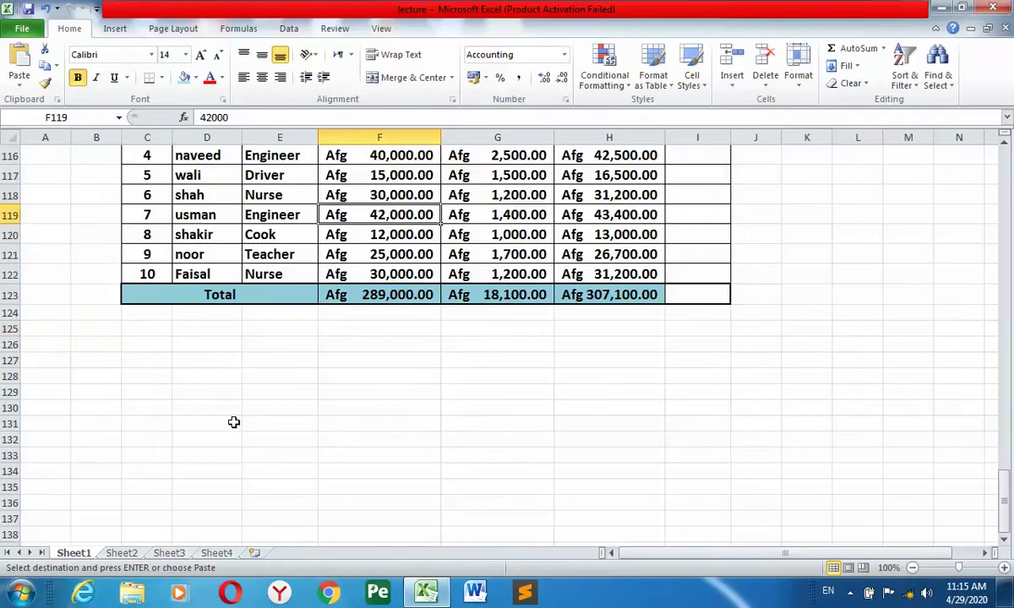
{"action": "left_click", "coordinate": [159, 348]}
{"action": "left_click", "coordinate": [19, 84]}
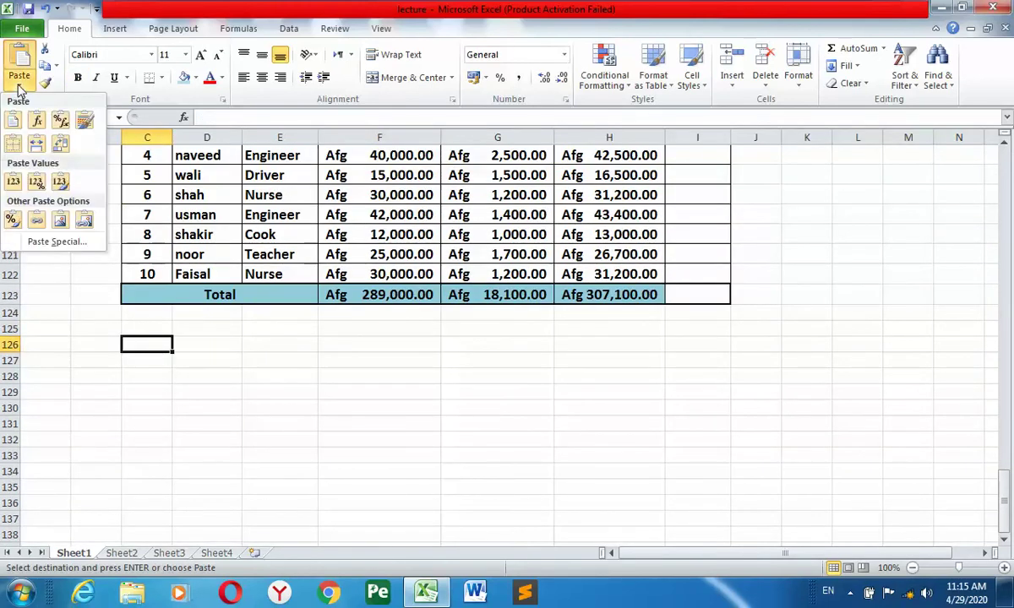
{"action": "left_click", "coordinate": [12, 155]}
{"action": "scroll", "coordinate": [335, 485], "scroll_direction": "down", "scroll_amount": 2}
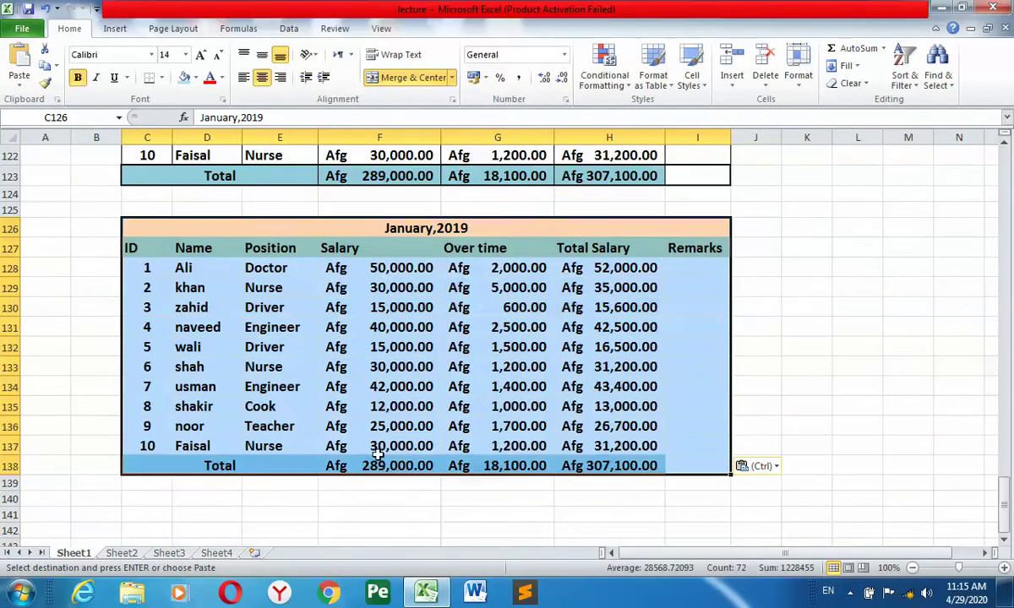
{"action": "left_click", "coordinate": [374, 446]}
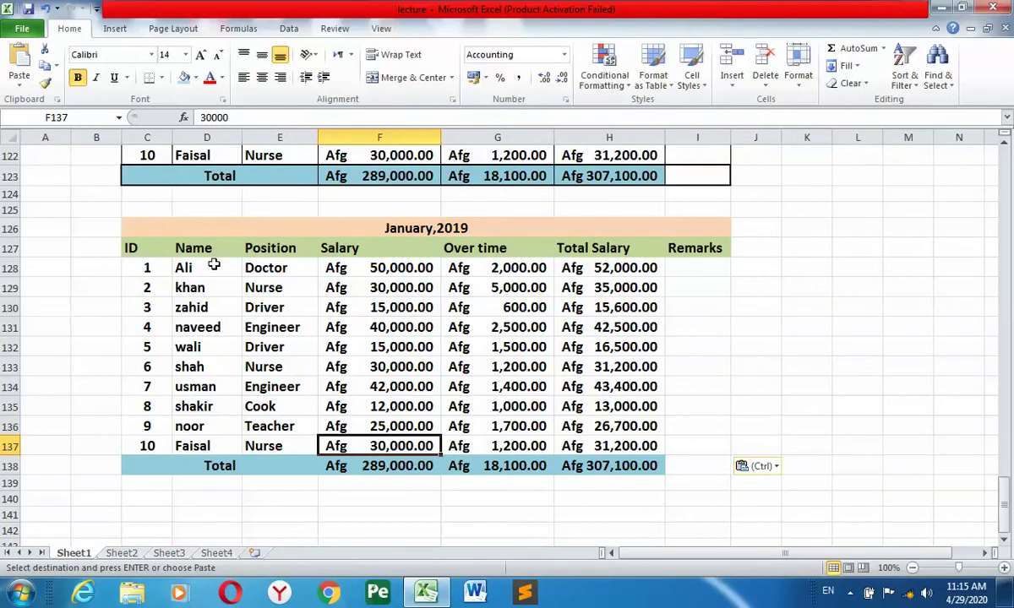
Pick cell C141 as the next paste destination.
{"action": "scroll", "coordinate": [414, 389], "scroll_direction": "down", "scroll_amount": 2}
{"action": "scroll", "coordinate": [355, 397], "scroll_direction": "down", "scroll_amount": 1}
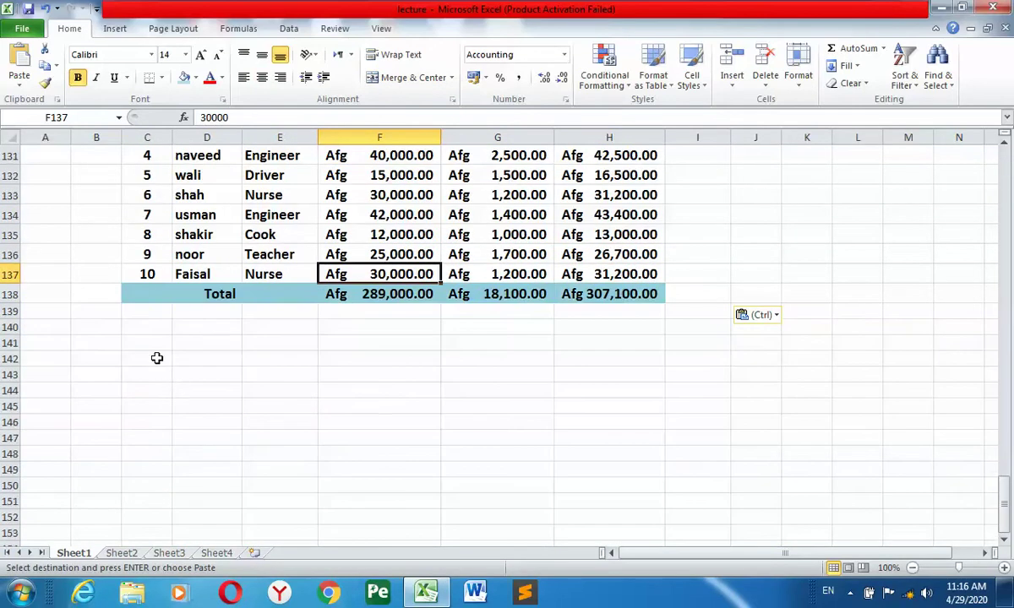
{"action": "left_click", "coordinate": [147, 342]}
{"action": "left_click", "coordinate": [17, 84]}
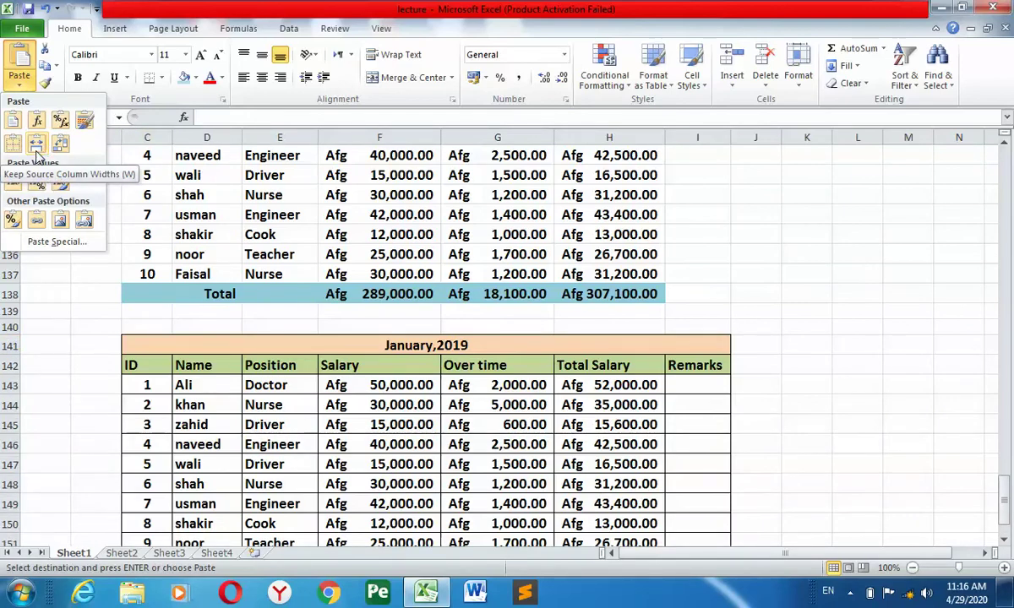
Copy the C111:I123 table and paste it at C4 on a new Sheet5.
{"action": "left_click", "coordinate": [492, 351]}
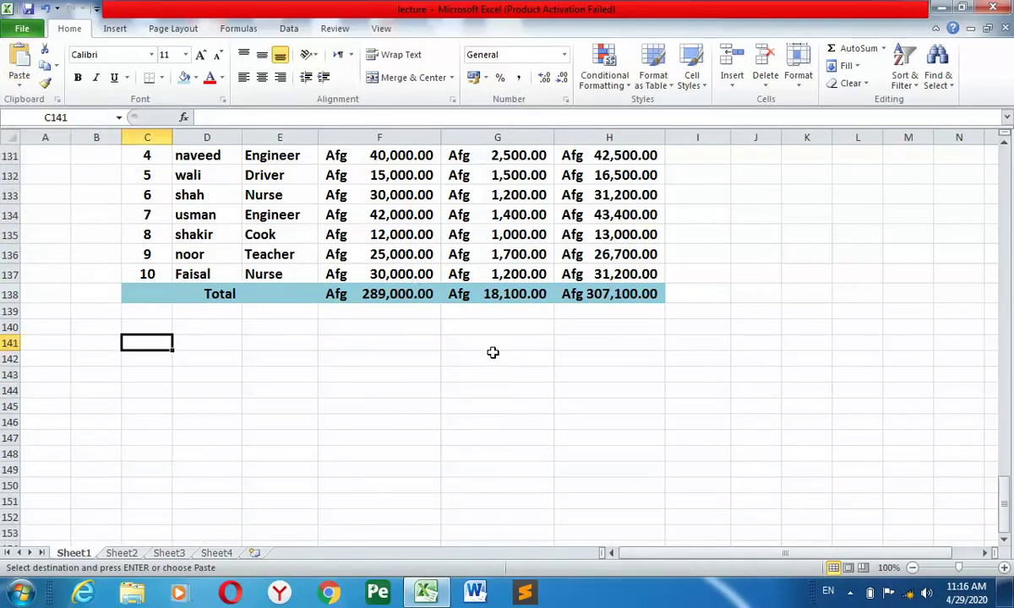
{"action": "scroll", "coordinate": [492, 352], "scroll_direction": "up", "scroll_amount": 3}
{"action": "scroll", "coordinate": [492, 352], "scroll_direction": "up", "scroll_amount": 2}
{"action": "scroll", "coordinate": [493, 353], "scroll_direction": "up", "scroll_amount": 3}
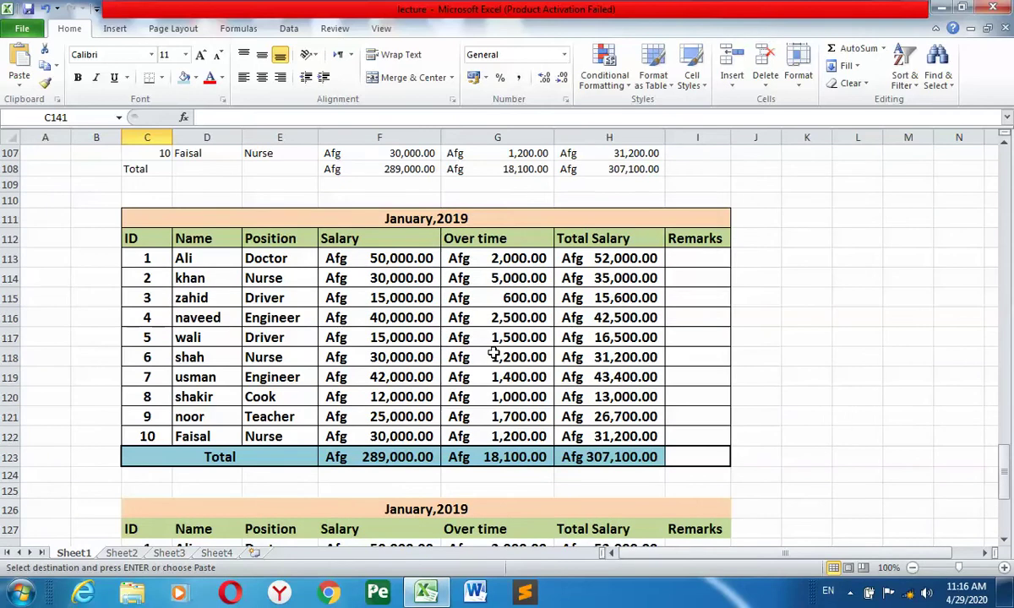
{"action": "left_click_drag", "start_coordinate": [419, 218], "coordinate": [441, 457]}
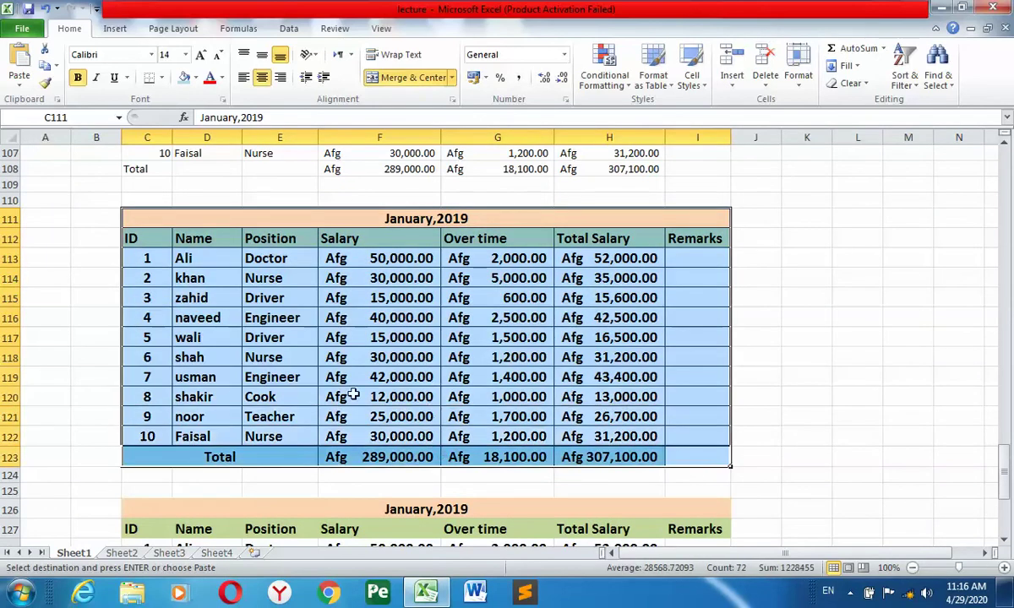
{"action": "left_click", "coordinate": [45, 65]}
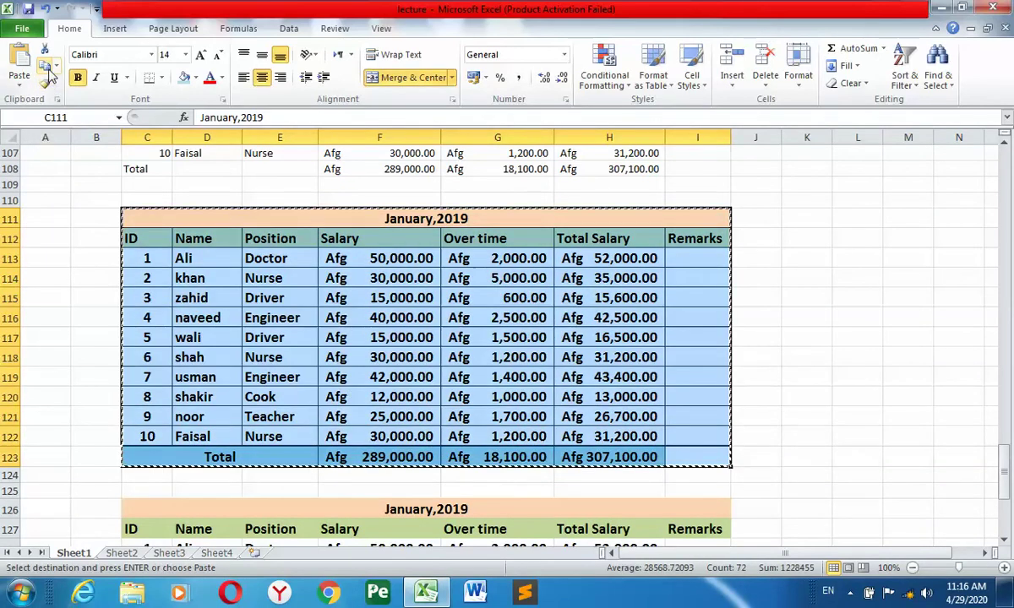
{"action": "left_click", "coordinate": [253, 553]}
{"action": "left_click", "coordinate": [131, 201]}
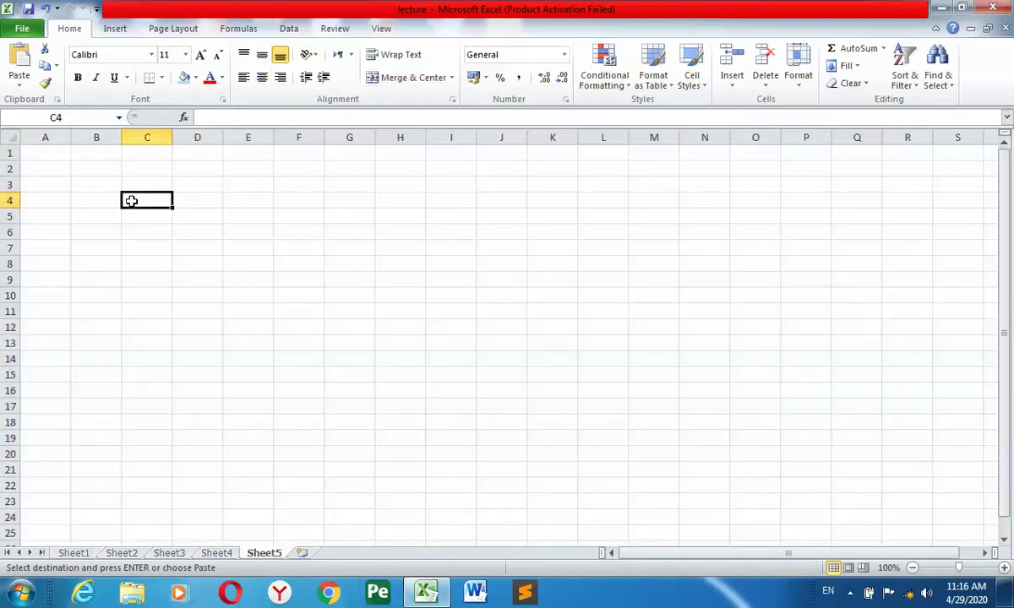
{"action": "left_click", "coordinate": [20, 64]}
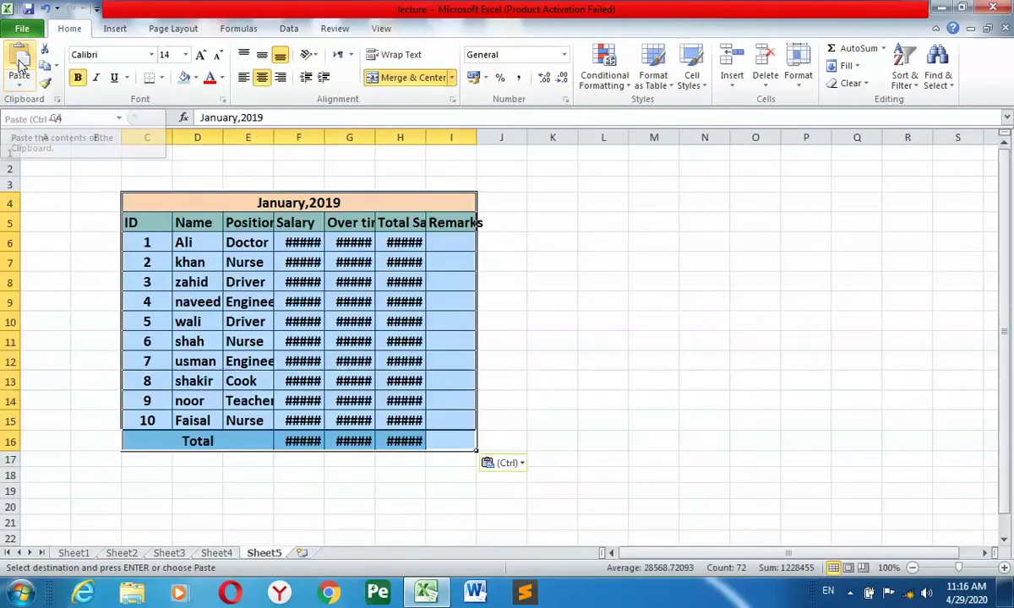
{"action": "left_click", "coordinate": [340, 361]}
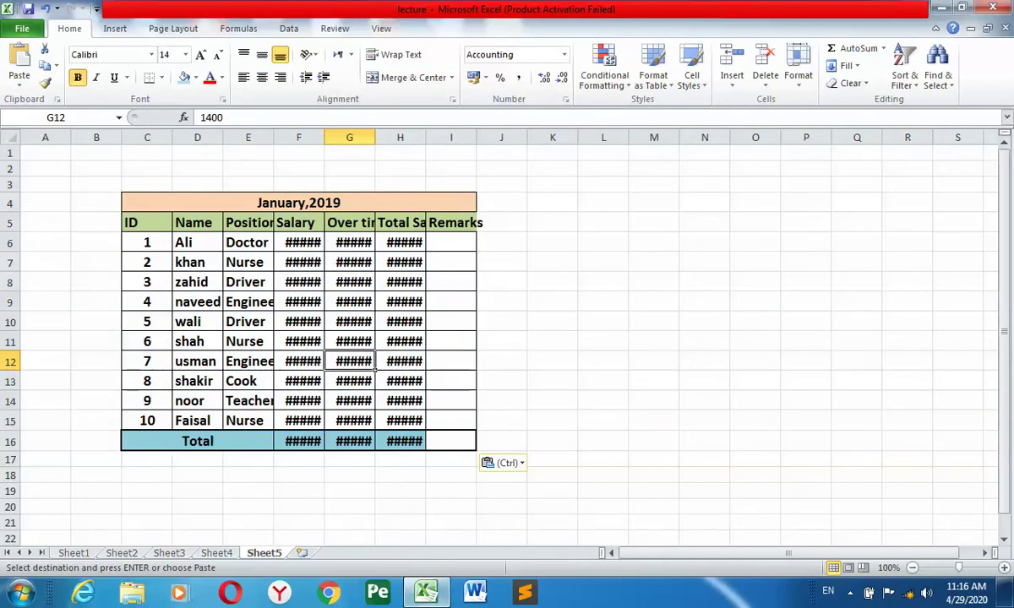
Autofit the Over time, Total Salary and Salary columns, then return to Sheet1.
{"action": "double_click", "coordinate": [375, 138]}
{"action": "double_click", "coordinate": [476, 138]}
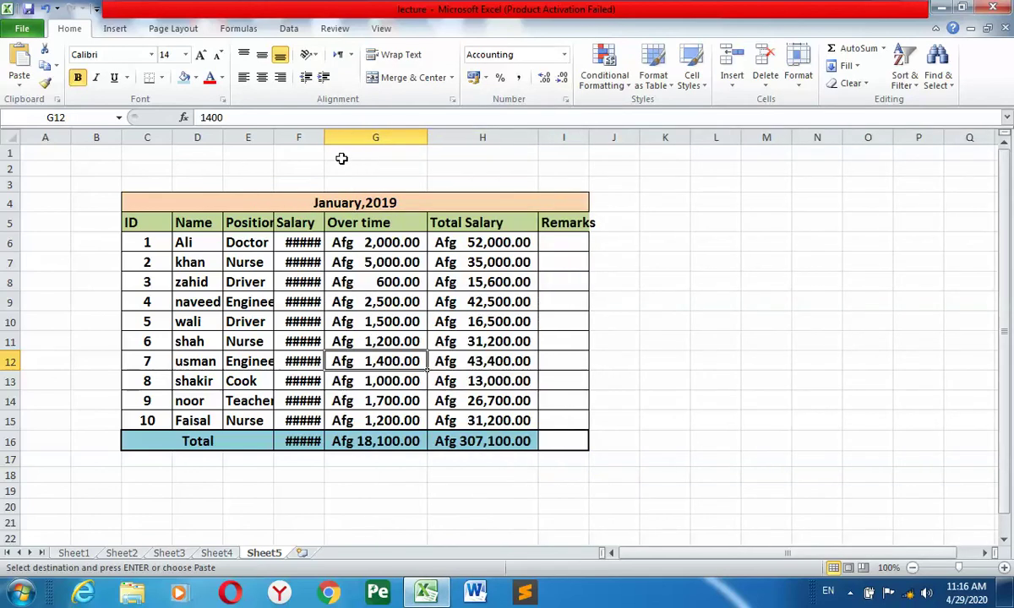
{"action": "double_click", "coordinate": [323, 138]}
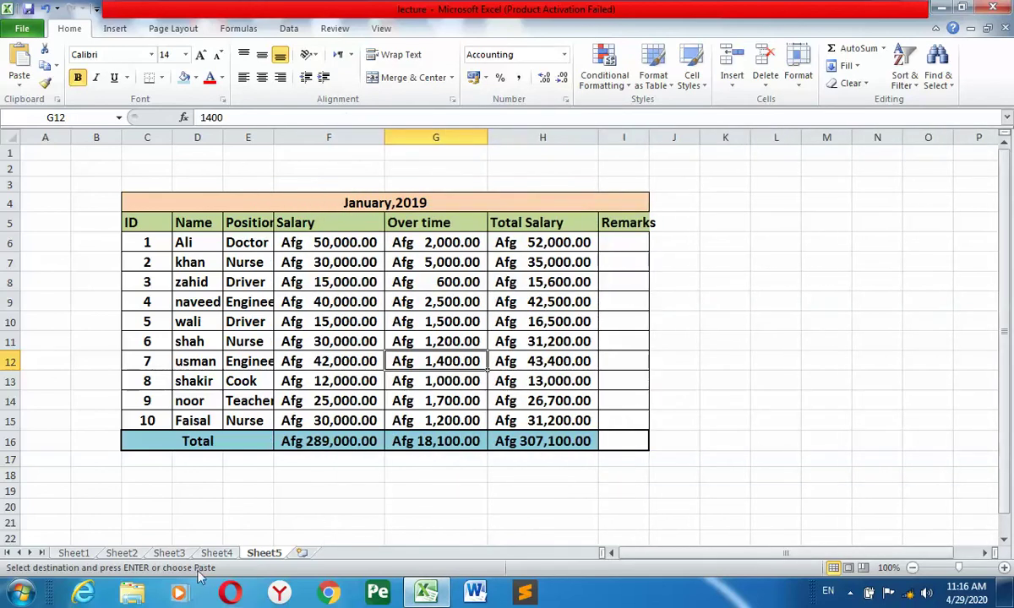
{"action": "left_click", "coordinate": [73, 552]}
{"action": "left_click", "coordinate": [337, 353]}
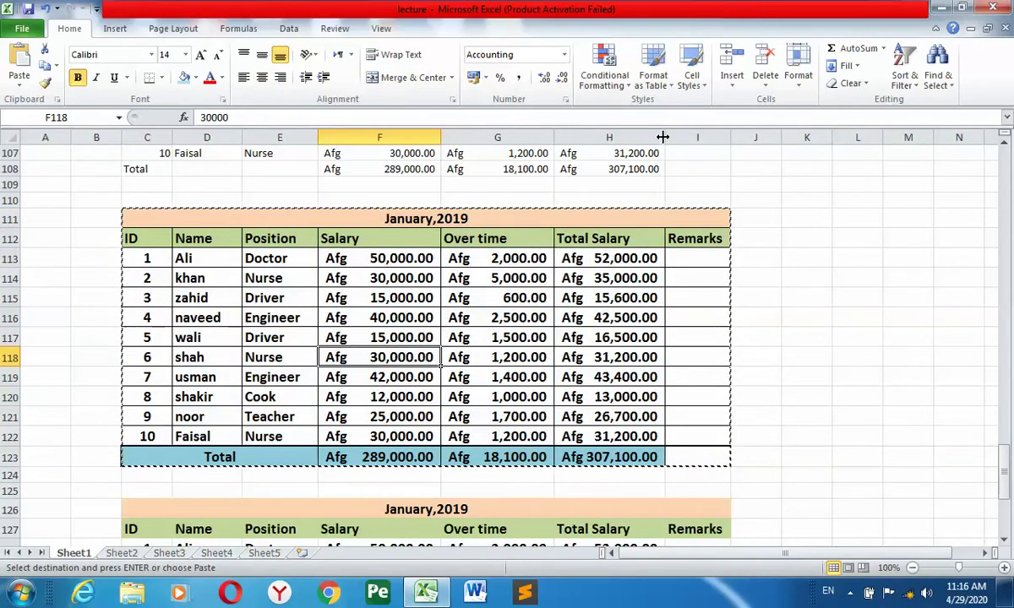
Widen Total Salary and Over time, narrow Position, select the table and insert Sheet6.
{"action": "left_click_drag", "start_coordinate": [663, 137], "coordinate": [778, 137]}
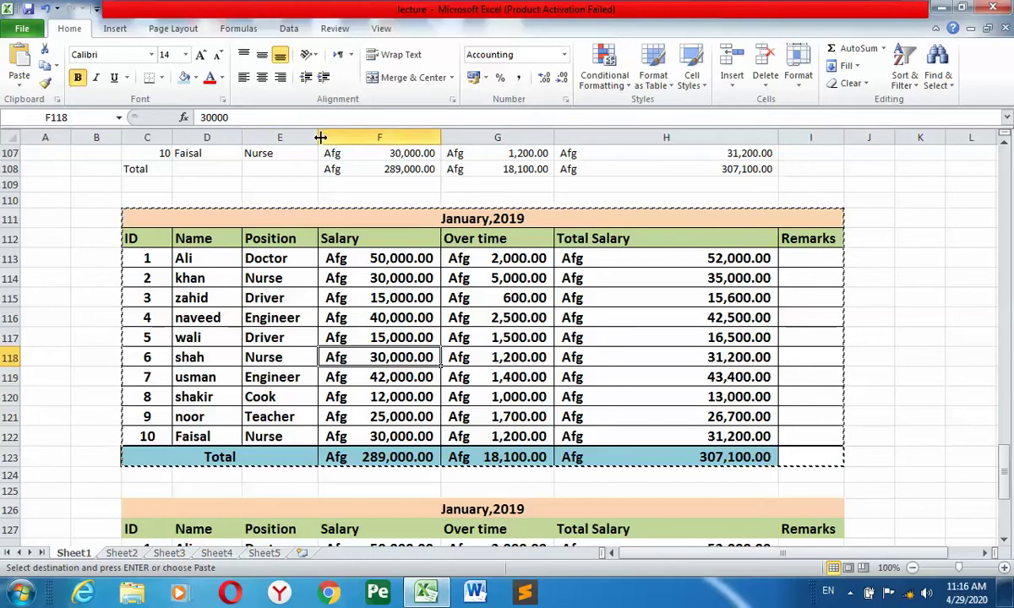
{"action": "left_click_drag", "start_coordinate": [320, 136], "coordinate": [290, 136]}
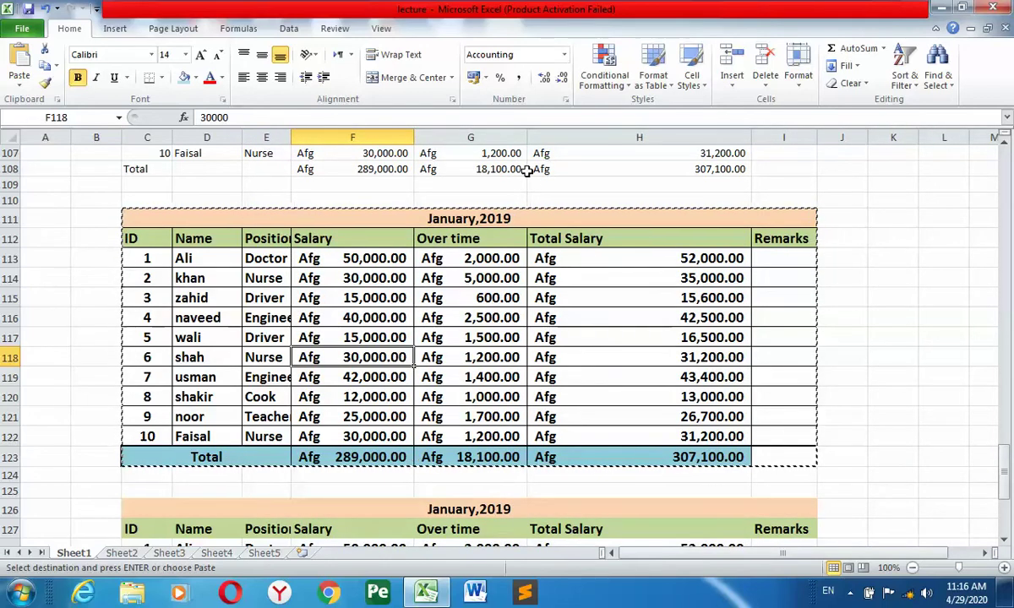
{"action": "left_click_drag", "start_coordinate": [526, 137], "coordinate": [627, 137]}
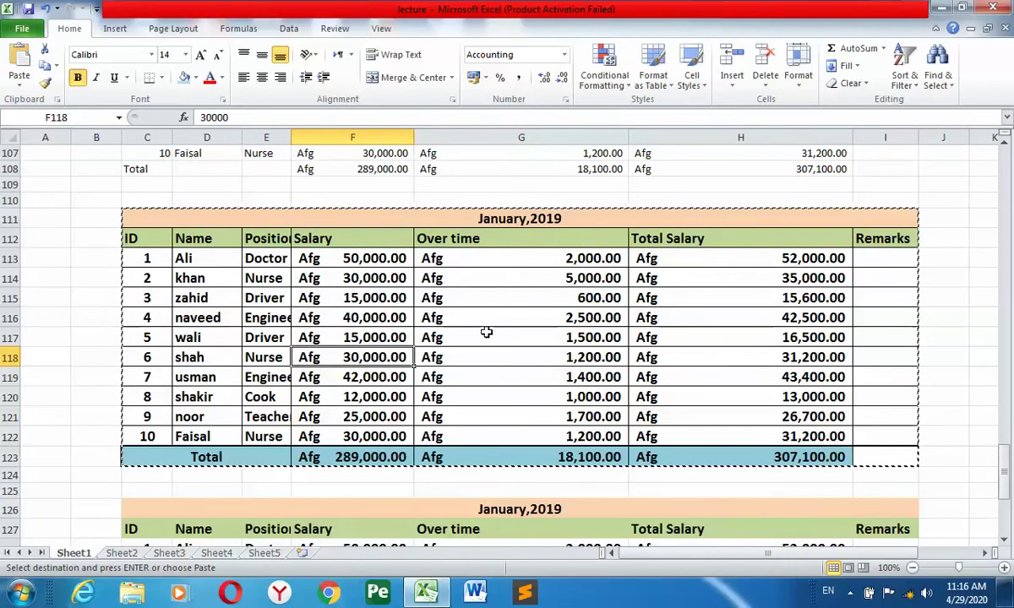
{"action": "left_click_drag", "start_coordinate": [506, 219], "coordinate": [509, 456]}
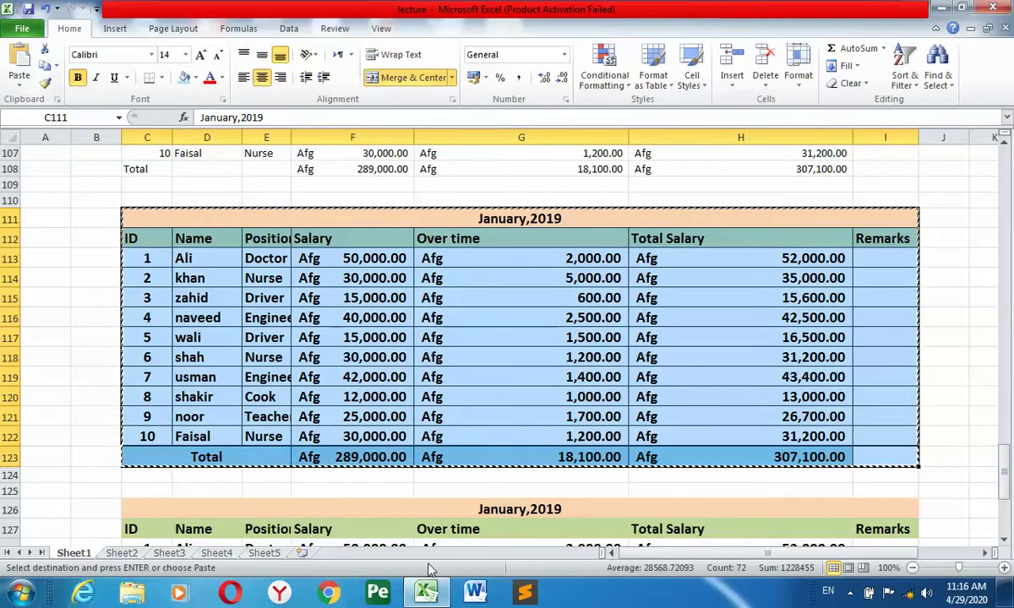
{"action": "left_click", "coordinate": [302, 552]}
Paste the table at D5 on Sheet6 with Keep Source Column Widths.
{"action": "left_click", "coordinate": [196, 221]}
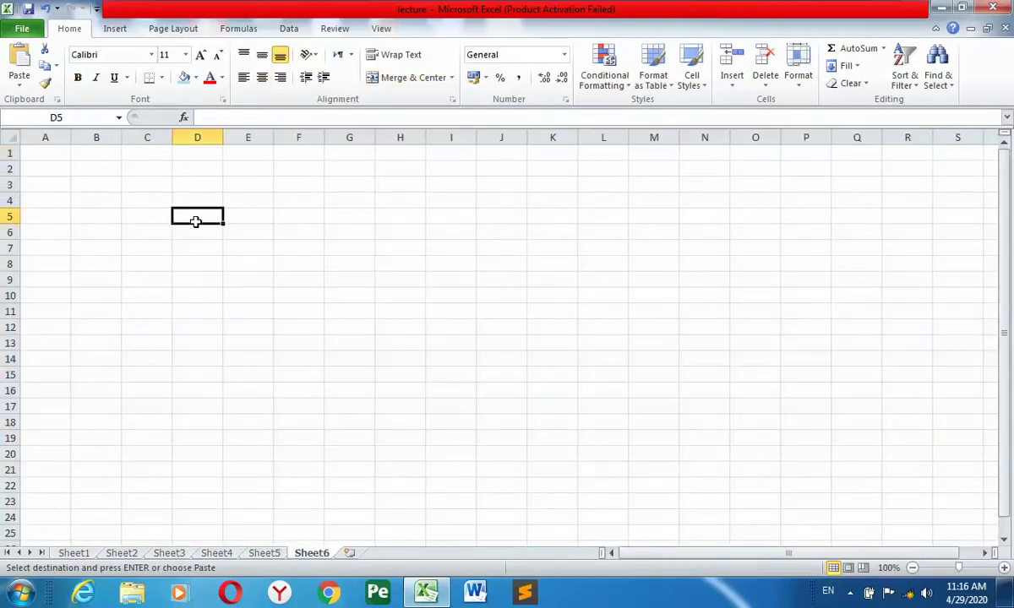
{"action": "left_click", "coordinate": [19, 86]}
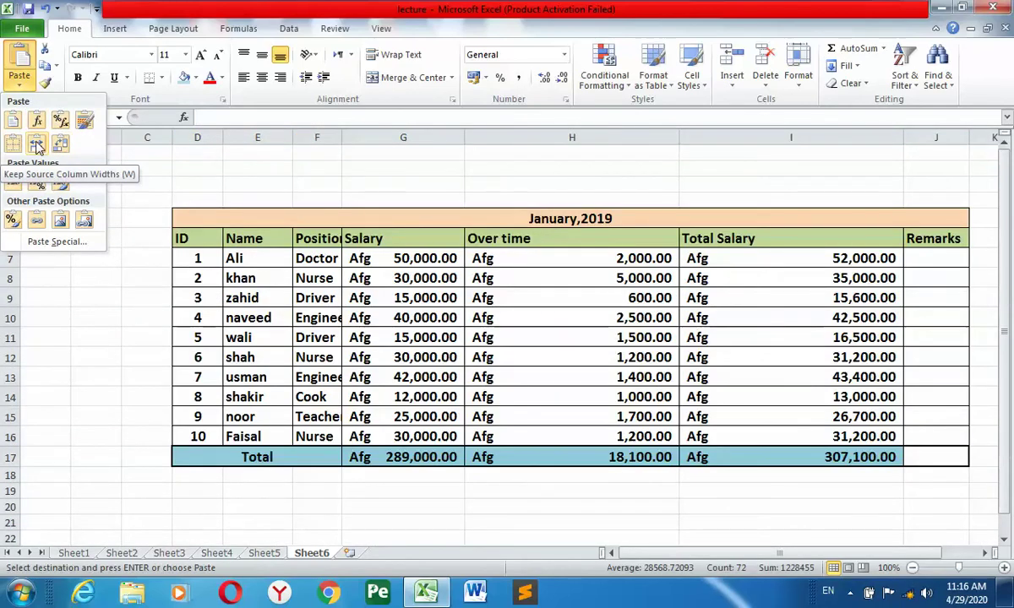
{"action": "left_click", "coordinate": [38, 147]}
Check the pasted Over time and Total Salary formulas against the original on Sheet1.
{"action": "left_click", "coordinate": [481, 456]}
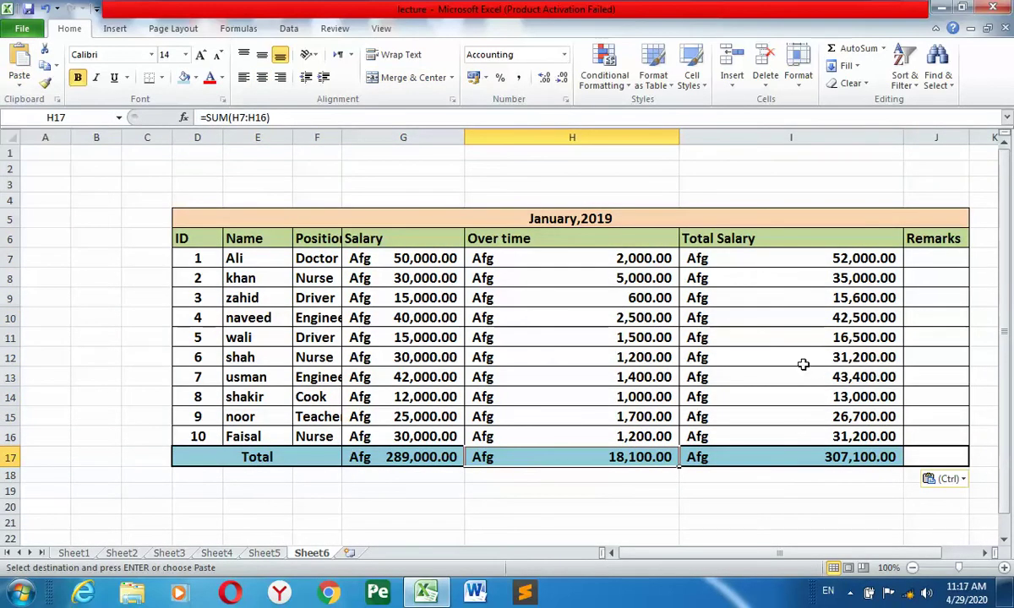
{"action": "left_click", "coordinate": [789, 260]}
{"action": "left_click", "coordinate": [619, 256]}
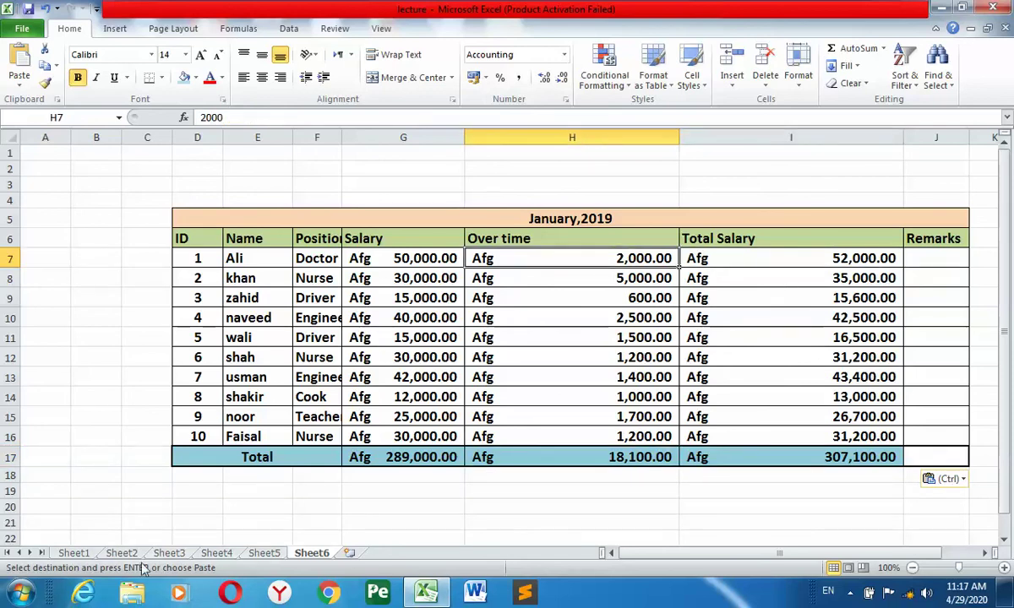
{"action": "left_click", "coordinate": [87, 556]}
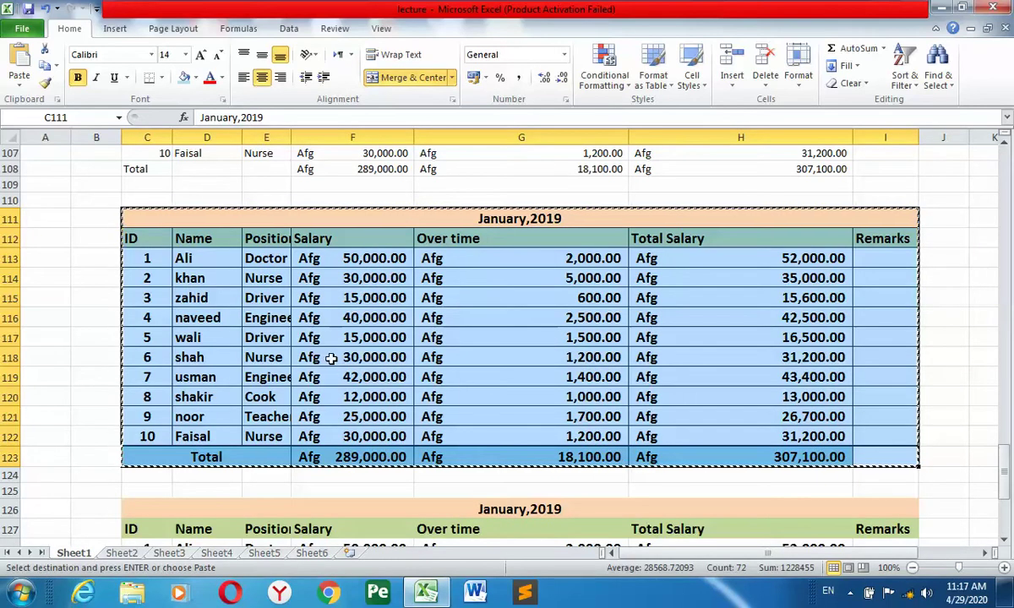
{"action": "left_click", "coordinate": [312, 554]}
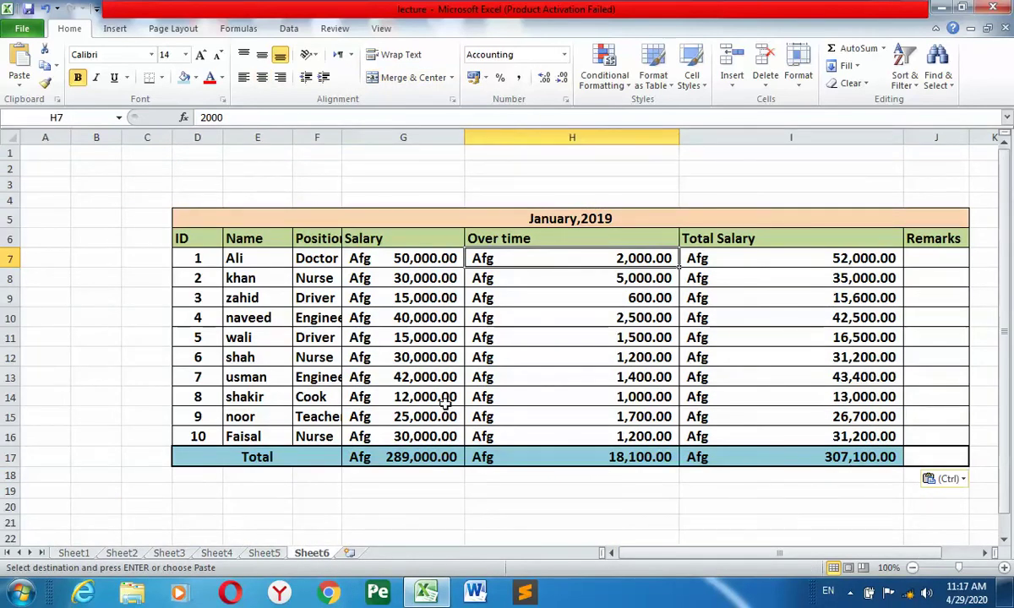
Add a new sheet and paste the copied salary table at D7.
{"action": "left_click", "coordinate": [350, 554]}
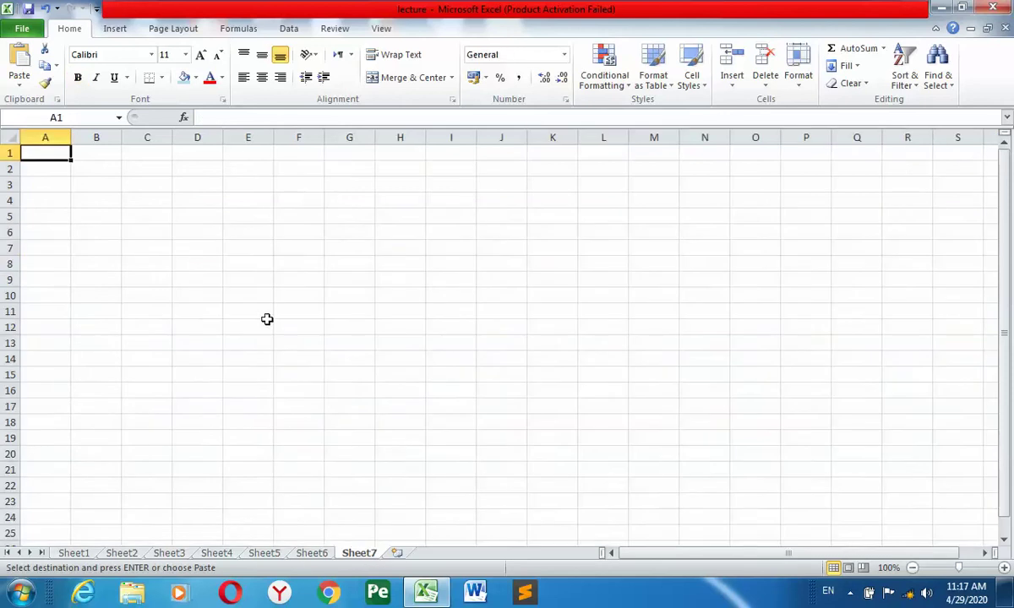
{"action": "left_click", "coordinate": [215, 245]}
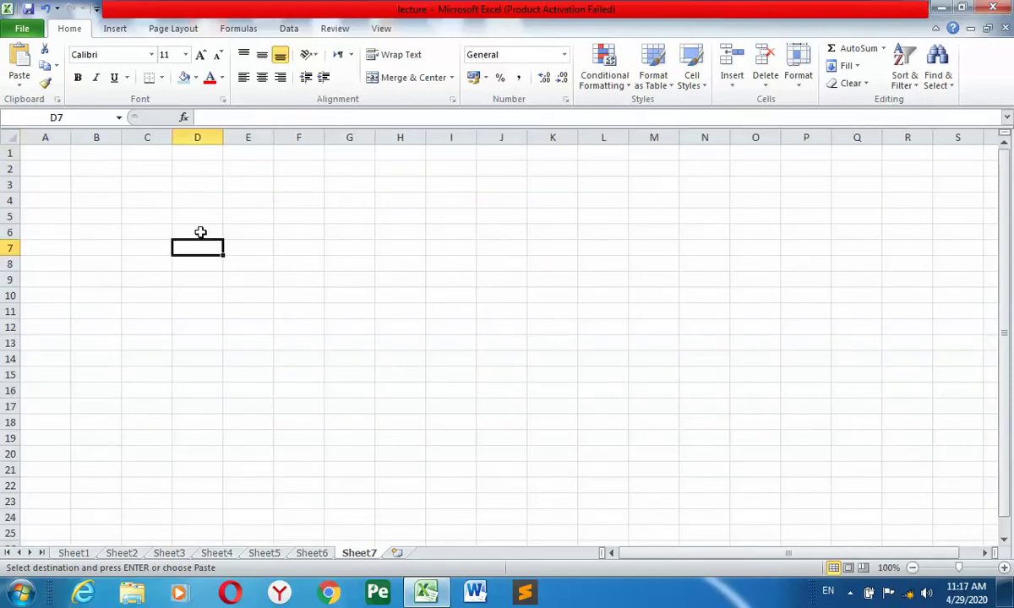
{"action": "left_click", "coordinate": [20, 86]}
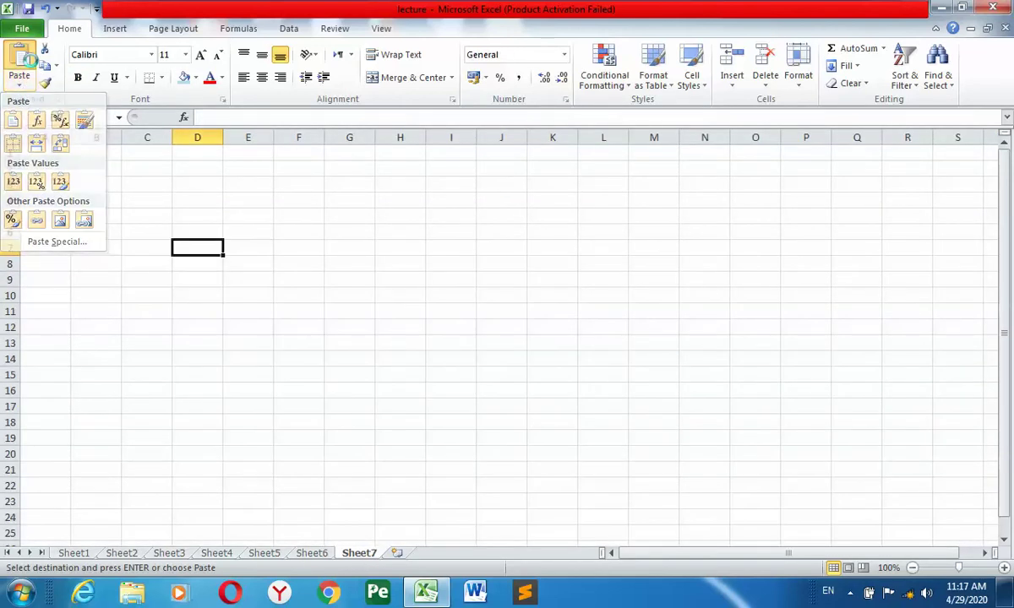
{"action": "left_click", "coordinate": [17, 121]}
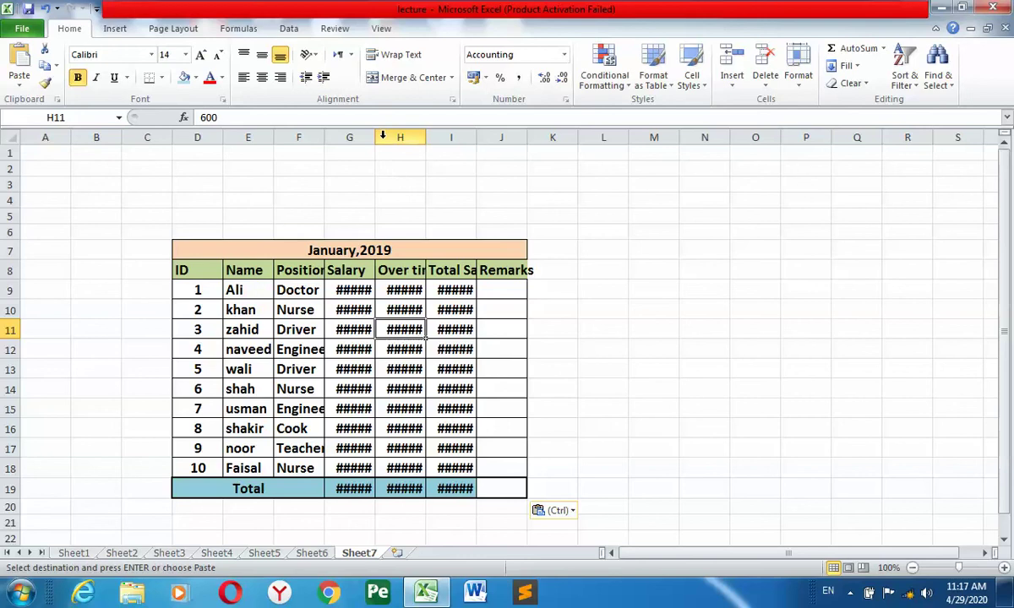
AutoFit the Salary and Over time columns so the amounts show, then return to Sheet1.
{"action": "double_click", "coordinate": [375, 136]}
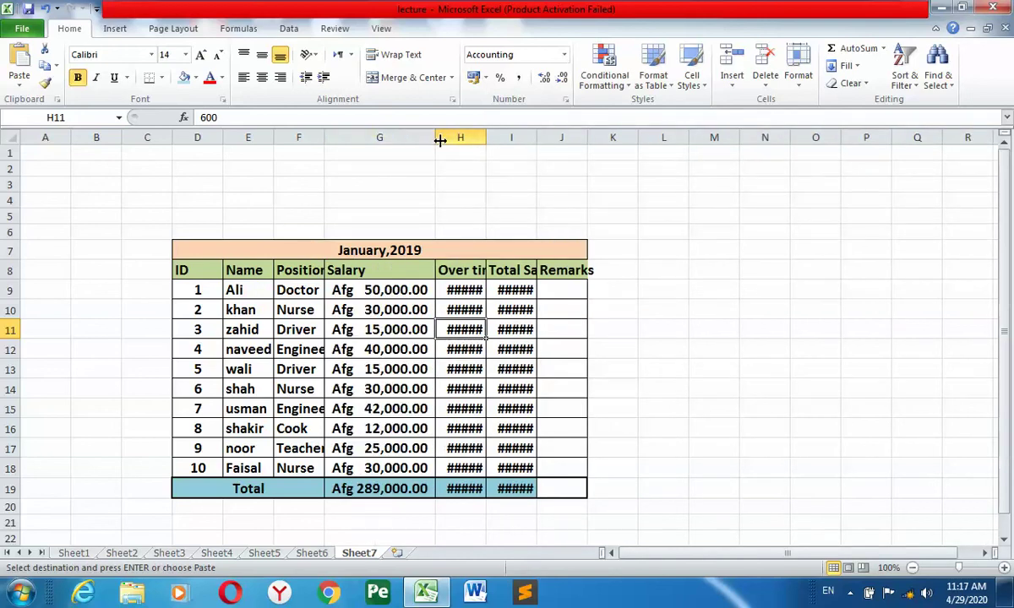
{"action": "double_click", "coordinate": [487, 139]}
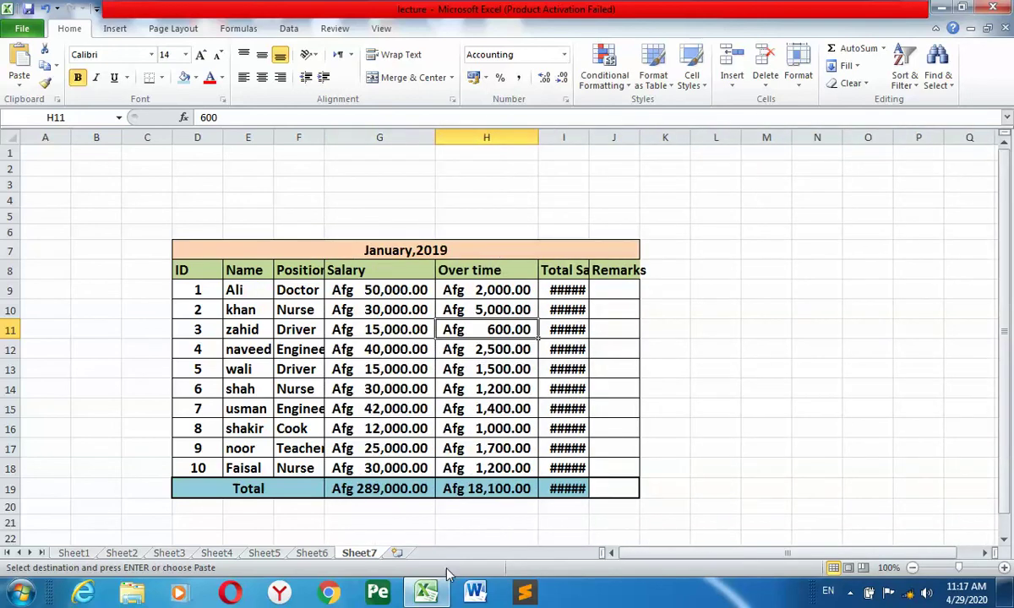
{"action": "left_click", "coordinate": [88, 554]}
Browse the paste options without pasting and clear the selection on the copied table.
{"action": "left_click", "coordinate": [20, 84]}
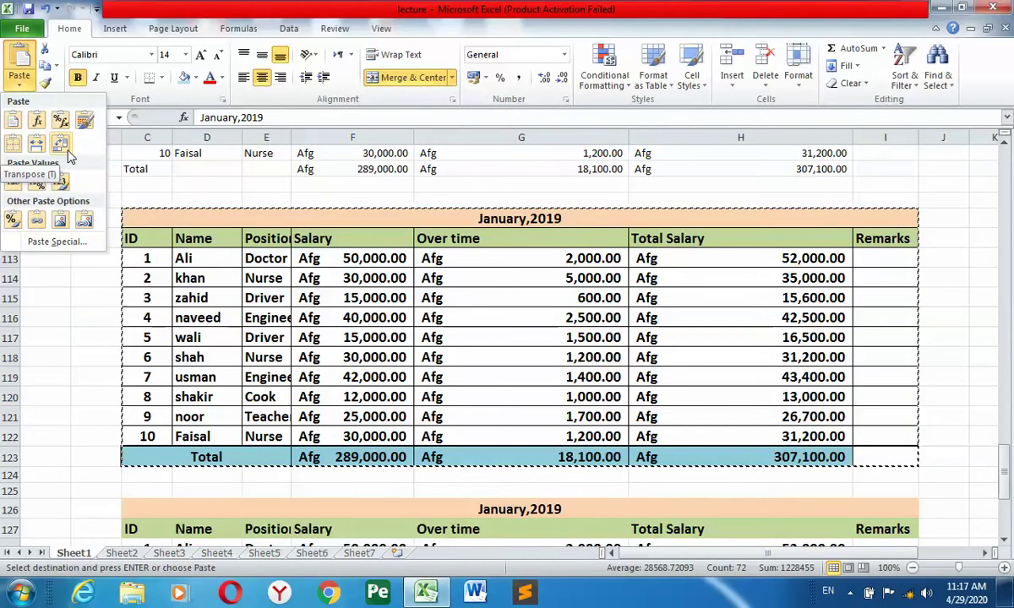
{"action": "left_click", "coordinate": [498, 373]}
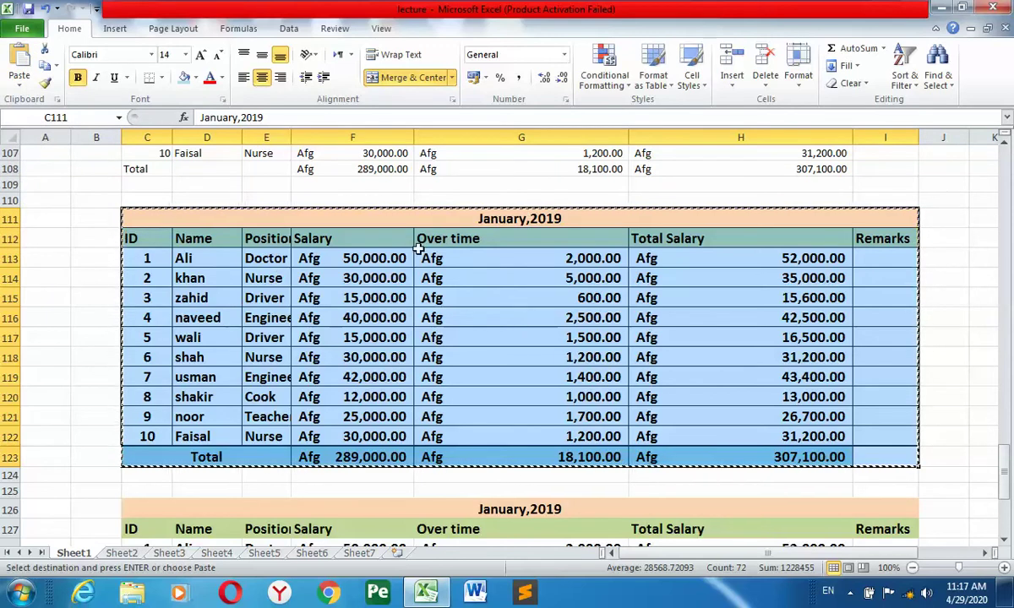
{"action": "left_click", "coordinate": [484, 219]}
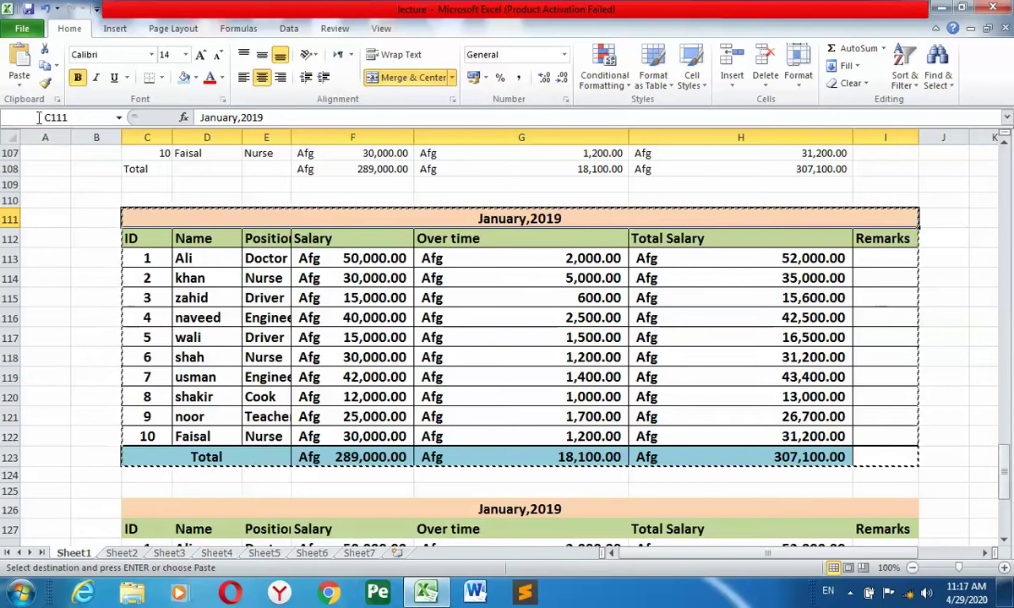
{"action": "left_click", "coordinate": [20, 85]}
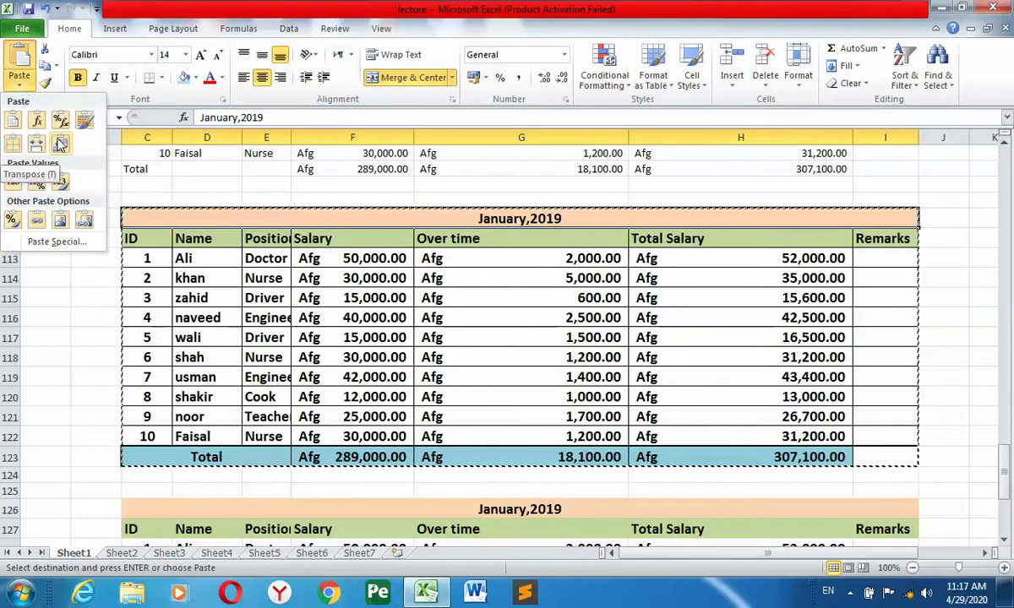
{"action": "left_click", "coordinate": [401, 372]}
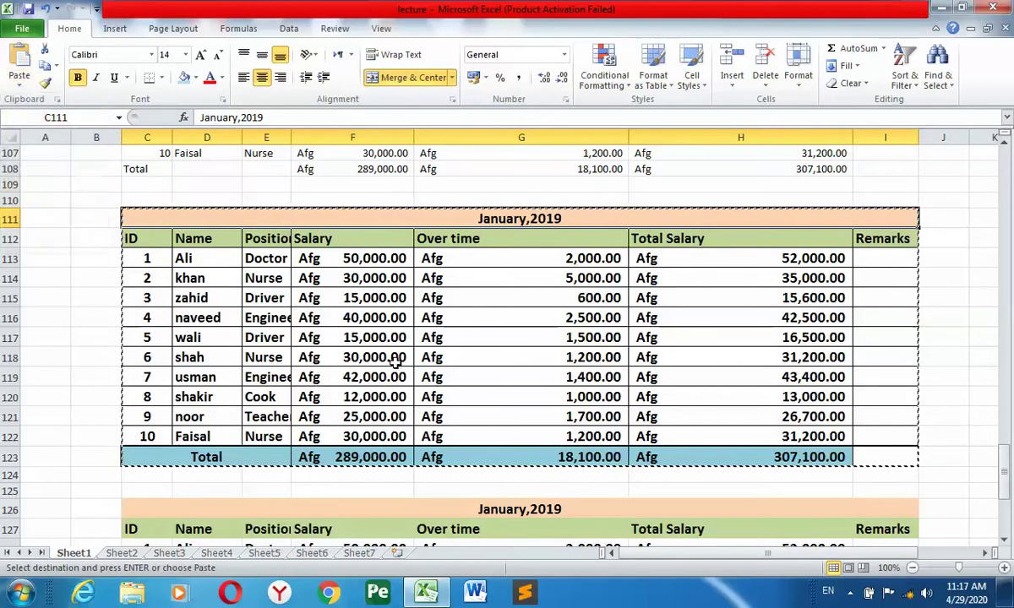
Paste the January,2019 table from title to Total transposed at C141.
{"action": "left_click_drag", "start_coordinate": [405, 218], "coordinate": [422, 456]}
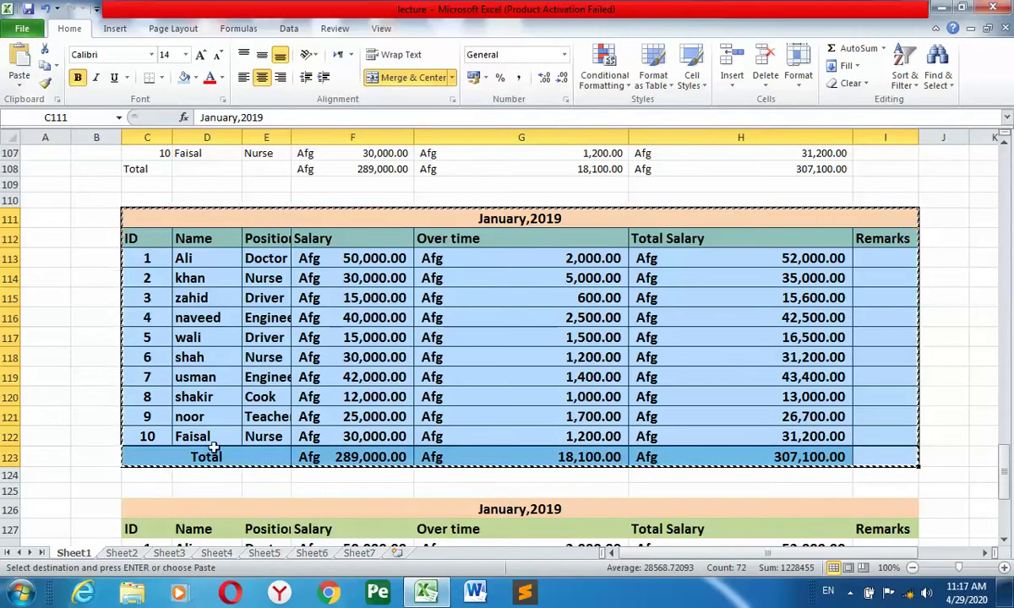
{"action": "scroll", "coordinate": [266, 518], "scroll_direction": "down", "scroll_amount": 9}
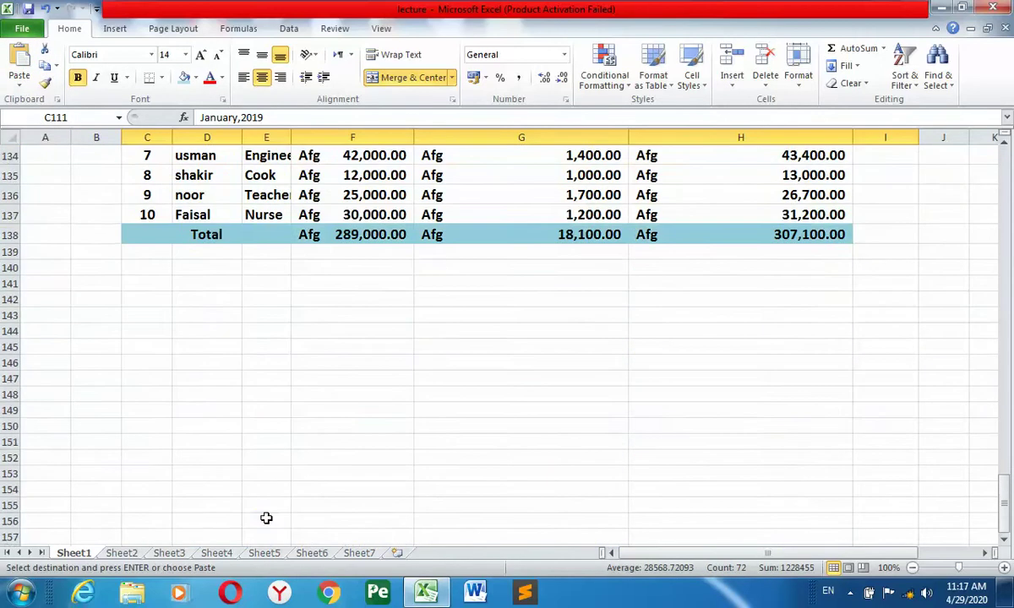
{"action": "left_click", "coordinate": [169, 279]}
{"action": "left_click", "coordinate": [18, 85]}
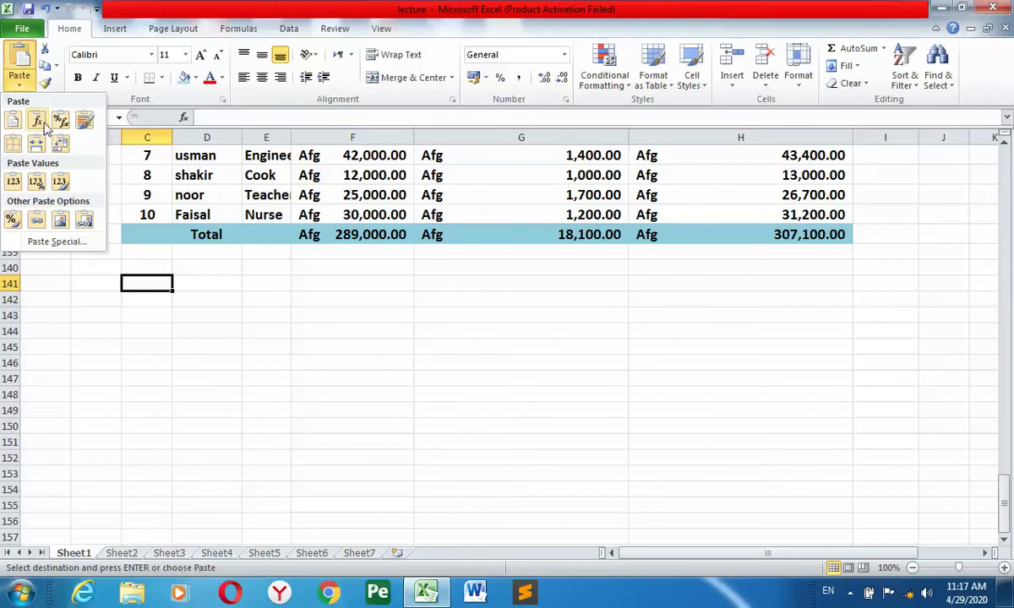
{"action": "left_click", "coordinate": [60, 144]}
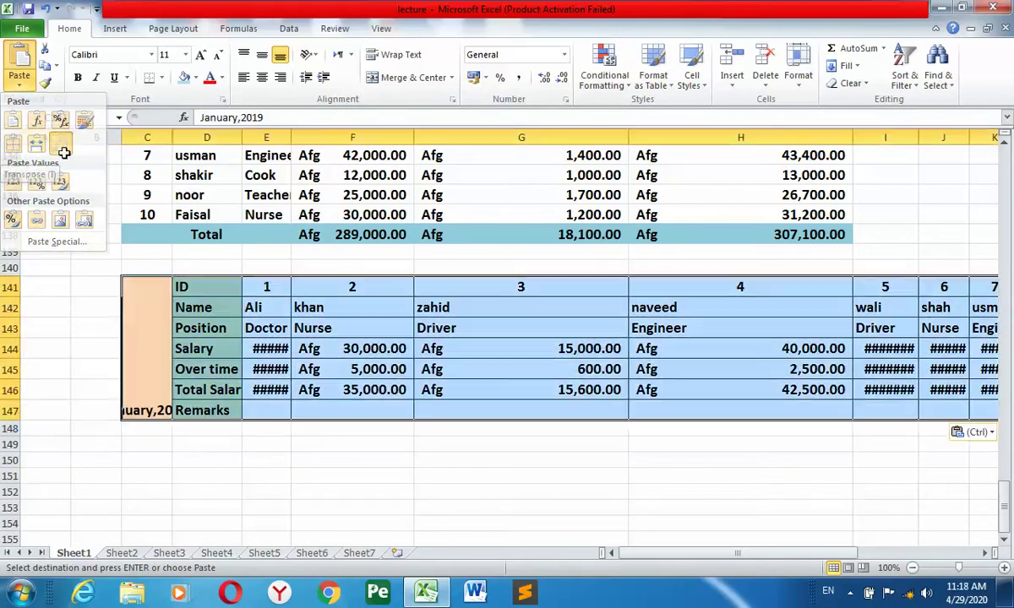
{"action": "left_click", "coordinate": [191, 368]}
{"action": "scroll", "coordinate": [203, 333], "scroll_direction": "up", "scroll_amount": 2}
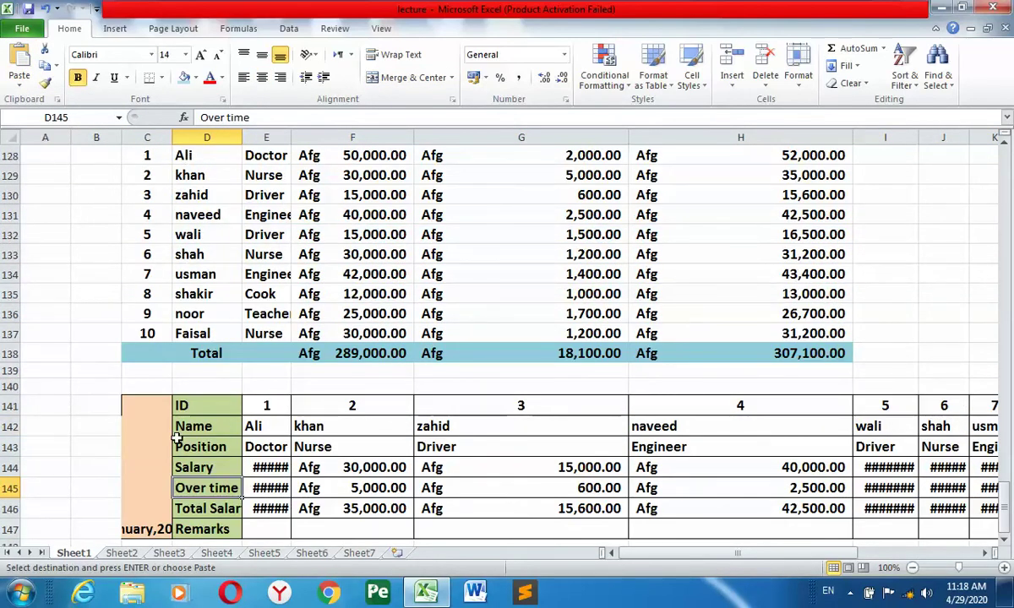
Select rows 141–143 of the transposed table.
{"action": "left_click", "coordinate": [10, 406]}
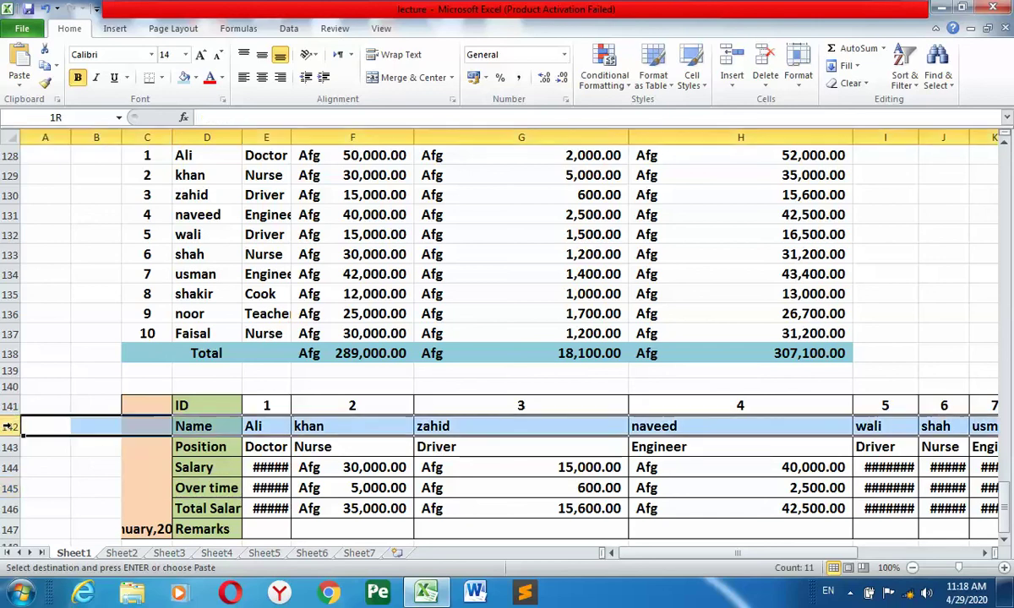
{"action": "left_click", "coordinate": [10, 426]}
{"action": "left_click", "coordinate": [10, 448]}
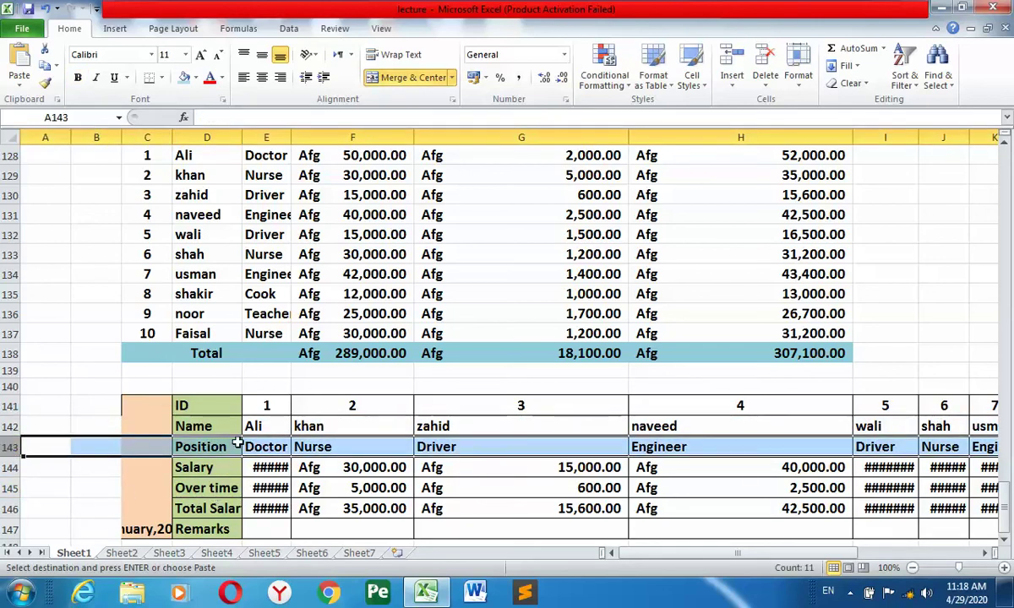
Paste the salary table as plain values at D150.
{"action": "scroll", "coordinate": [207, 465], "scroll_direction": "down", "scroll_amount": 4}
{"action": "left_click", "coordinate": [193, 351]}
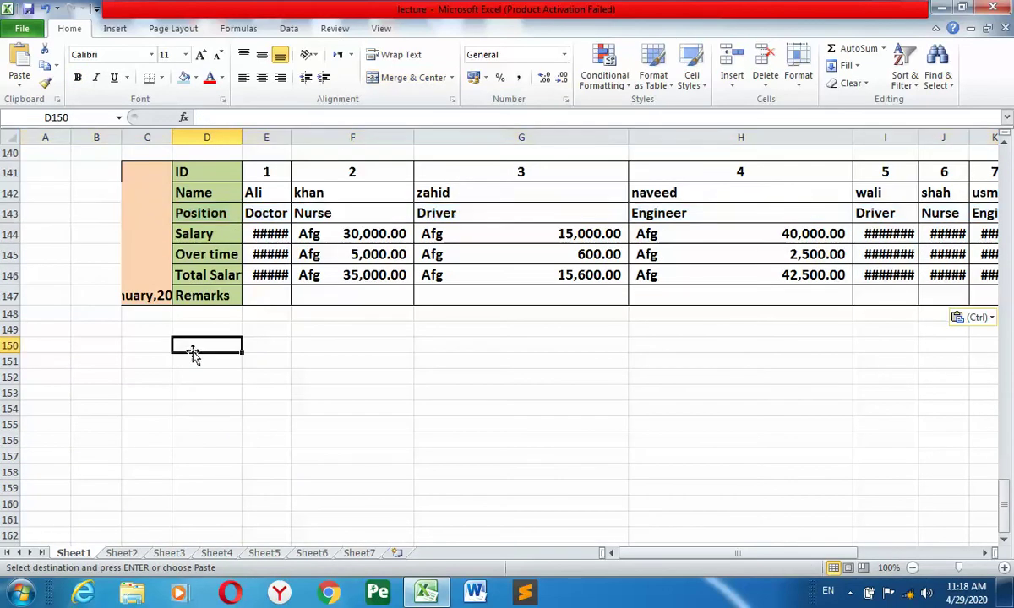
{"action": "left_click", "coordinate": [20, 82]}
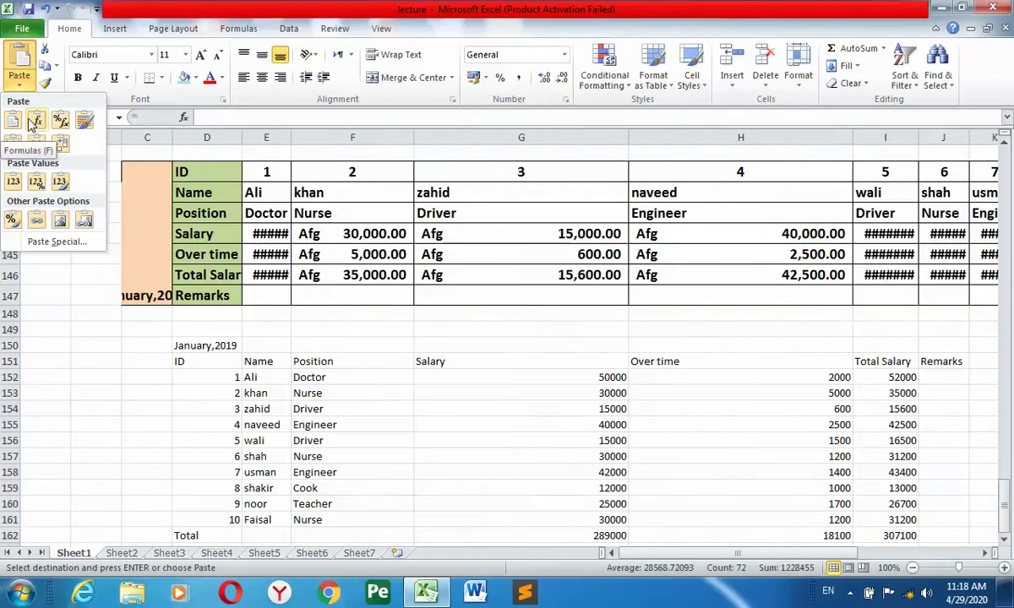
{"action": "left_click", "coordinate": [162, 349]}
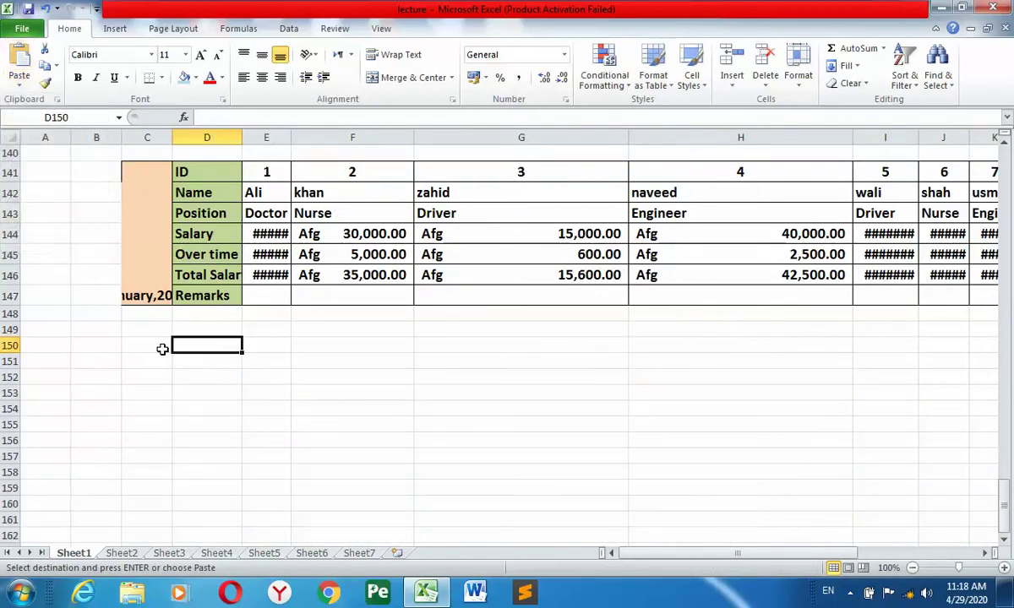
{"action": "left_click", "coordinate": [18, 80]}
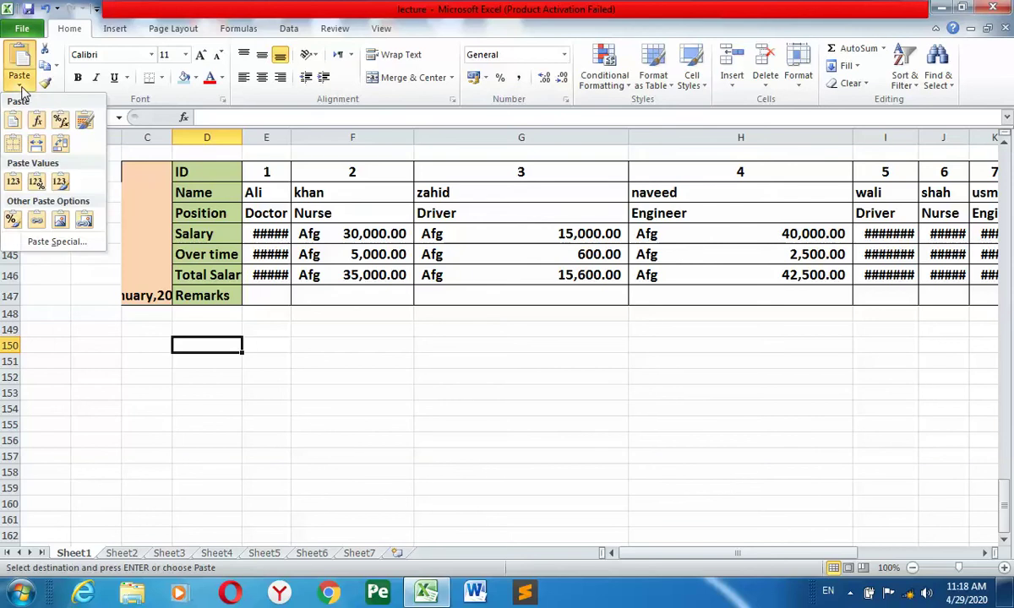
{"action": "left_click", "coordinate": [18, 185]}
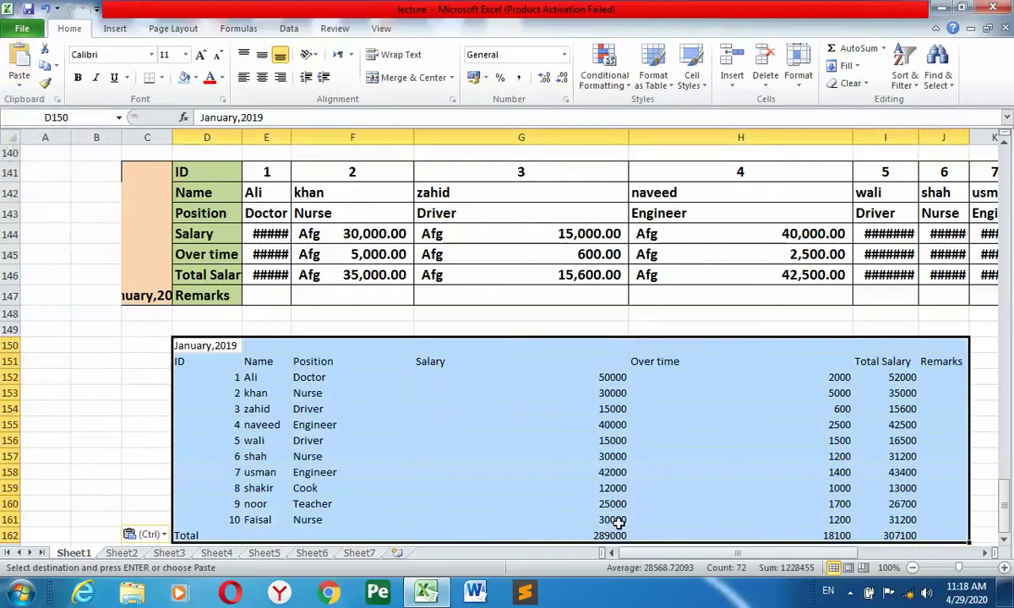
Confirm a pasted salary reads plain 15000 and pick D165 as the next destination.
{"action": "scroll", "coordinate": [573, 407], "scroll_direction": "down", "scroll_amount": 1}
{"action": "left_click", "coordinate": [579, 386]}
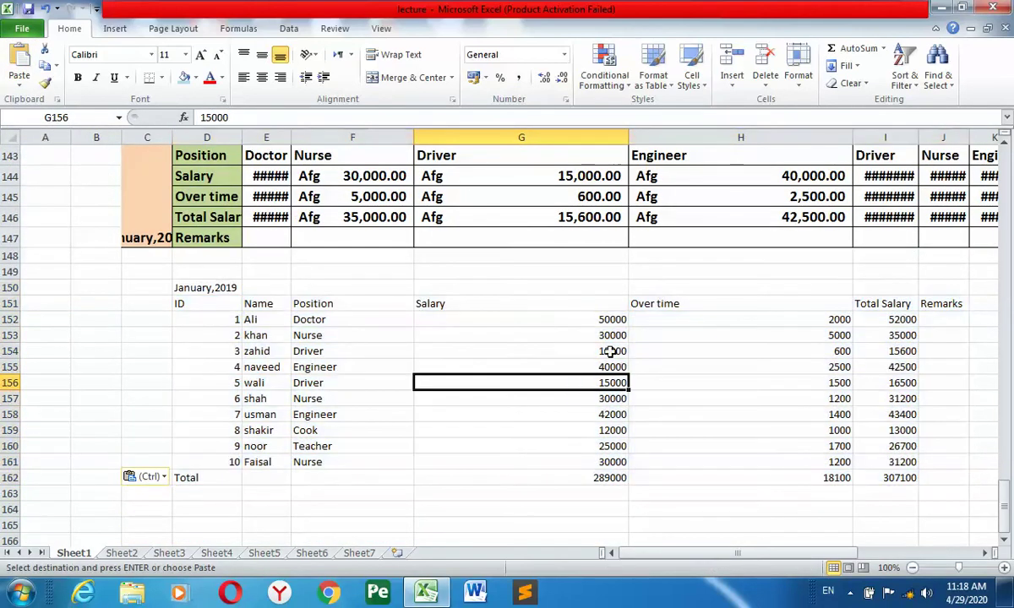
{"action": "scroll", "coordinate": [435, 487], "scroll_direction": "down", "scroll_amount": 2}
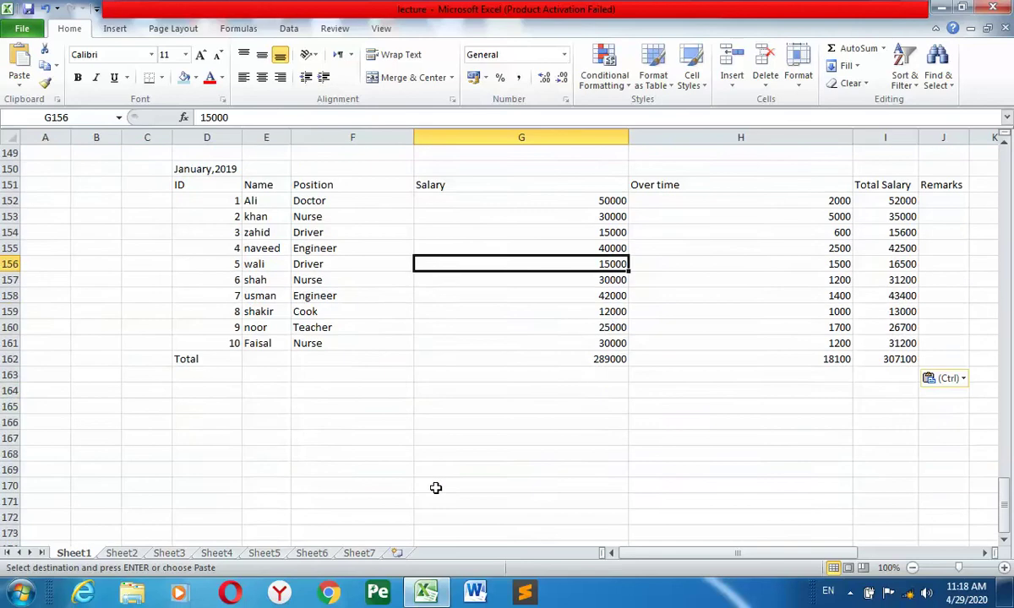
{"action": "left_click", "coordinate": [180, 410]}
Paste values with number formatting at D165 and verify the Afg-formatted salaries.
{"action": "left_click", "coordinate": [19, 85]}
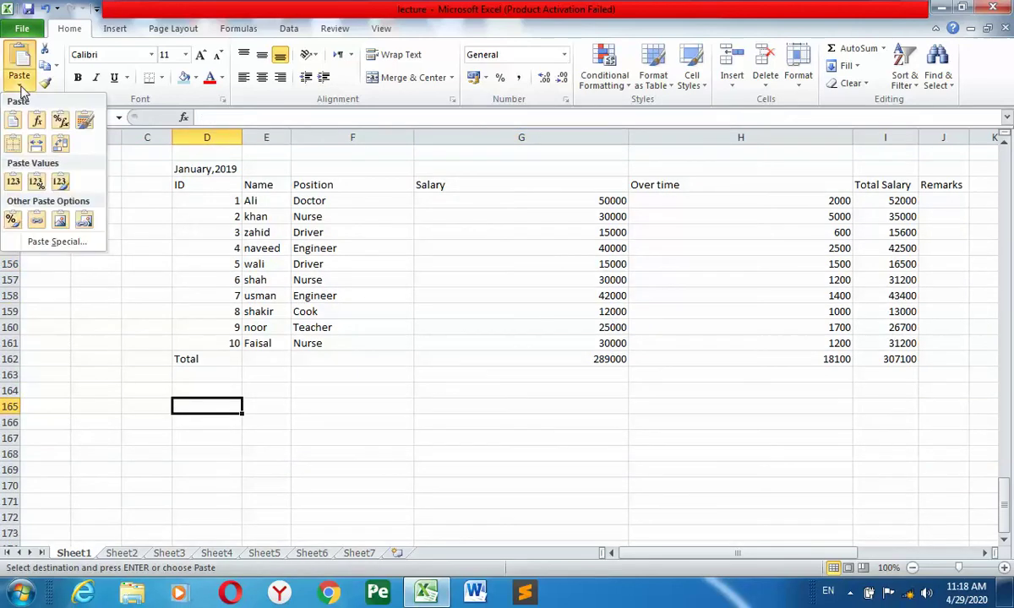
{"action": "left_click", "coordinate": [37, 181]}
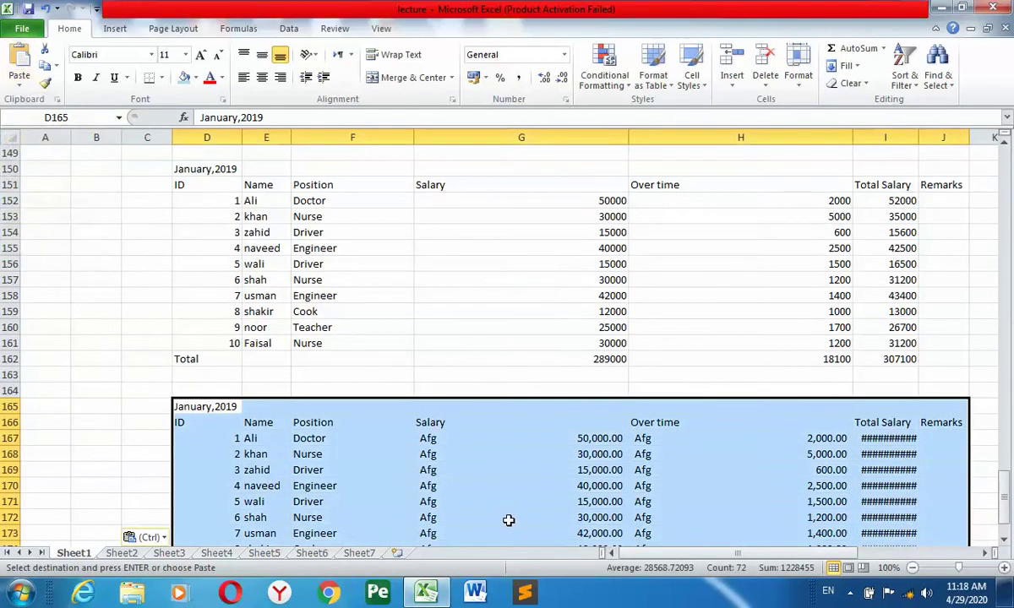
{"action": "scroll", "coordinate": [457, 412], "scroll_direction": "up", "scroll_amount": 5}
{"action": "scroll", "coordinate": [455, 265], "scroll_direction": "up", "scroll_amount": 1}
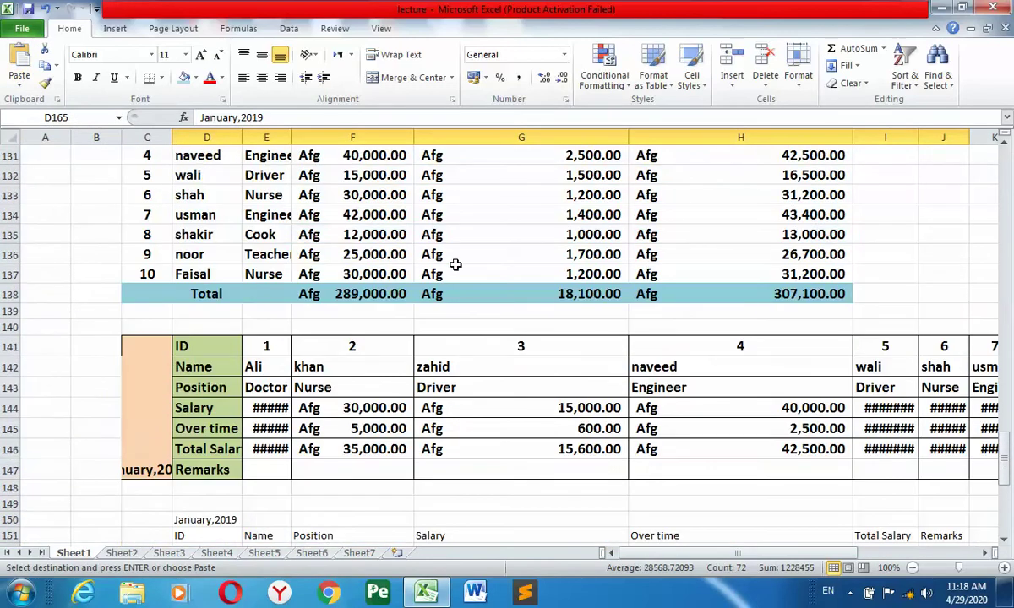
{"action": "scroll", "coordinate": [414, 243], "scroll_direction": "up", "scroll_amount": 3}
{"action": "scroll", "coordinate": [414, 243], "scroll_direction": "up", "scroll_amount": 1}
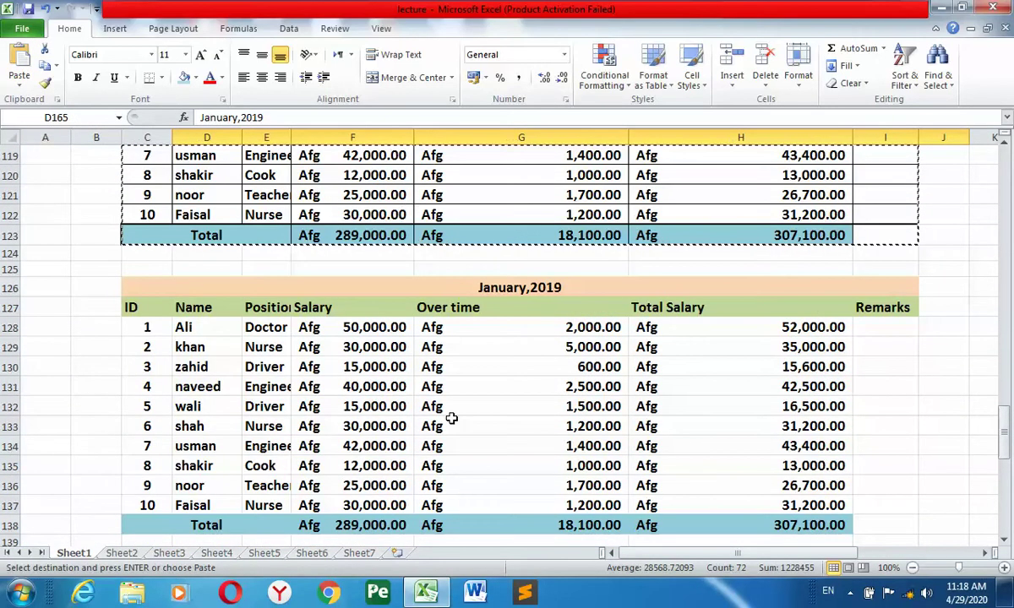
{"action": "scroll", "coordinate": [452, 418], "scroll_direction": "down", "scroll_amount": 6}
{"action": "scroll", "coordinate": [457, 434], "scroll_direction": "down", "scroll_amount": 7}
{"action": "scroll", "coordinate": [457, 435], "scroll_direction": "down", "scroll_amount": 3}
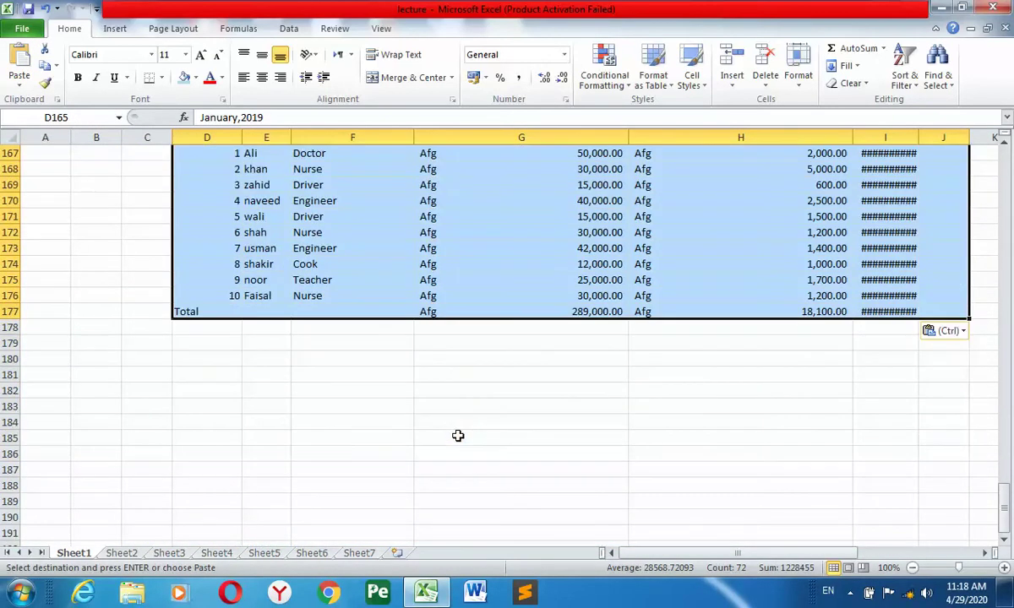
{"action": "left_click", "coordinate": [584, 252]}
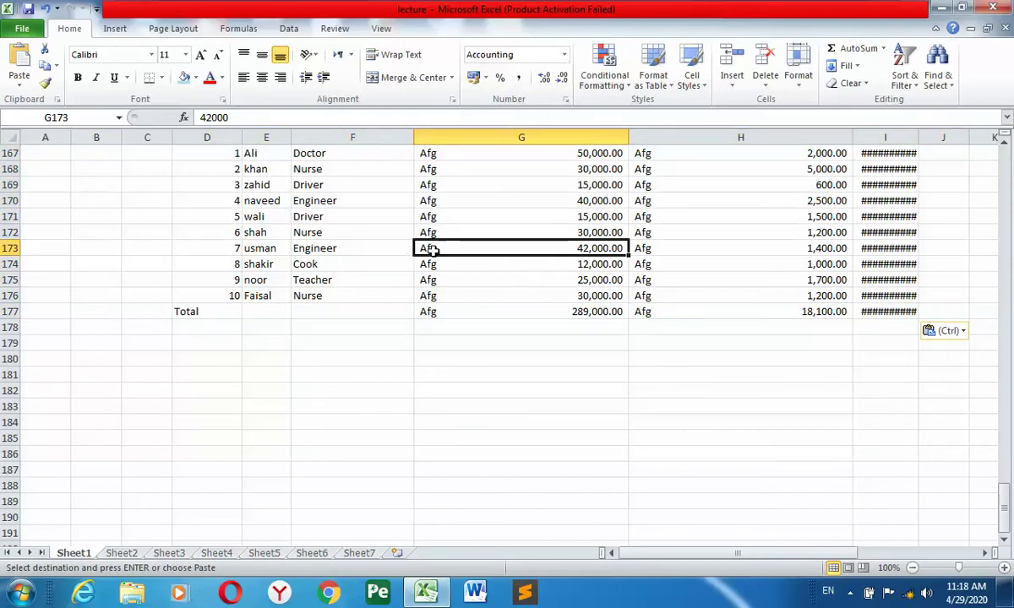
Pick D181 and preview the paste options without pasting.
{"action": "left_click", "coordinate": [201, 369]}
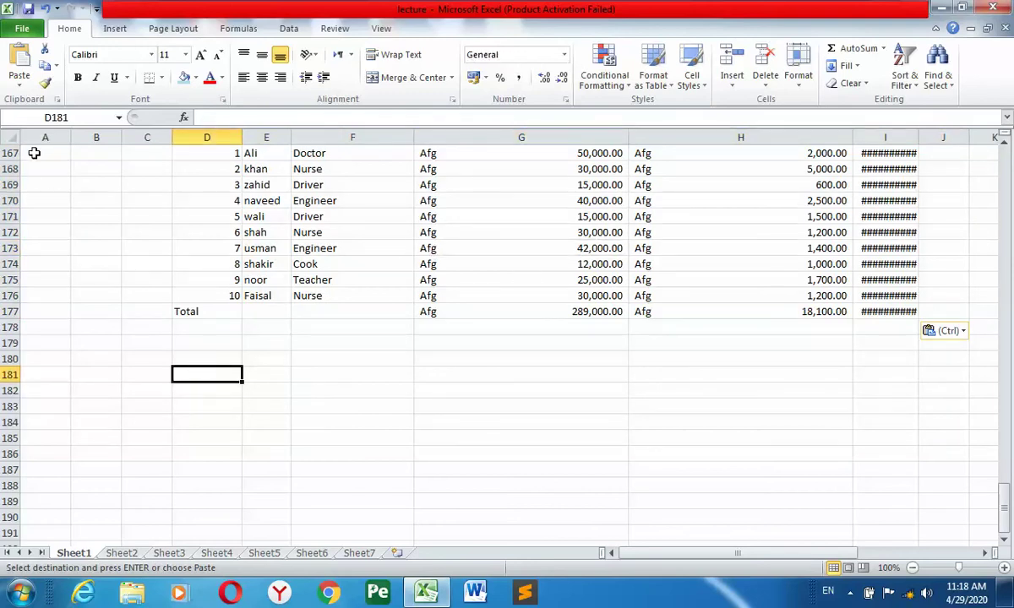
{"action": "left_click", "coordinate": [19, 83]}
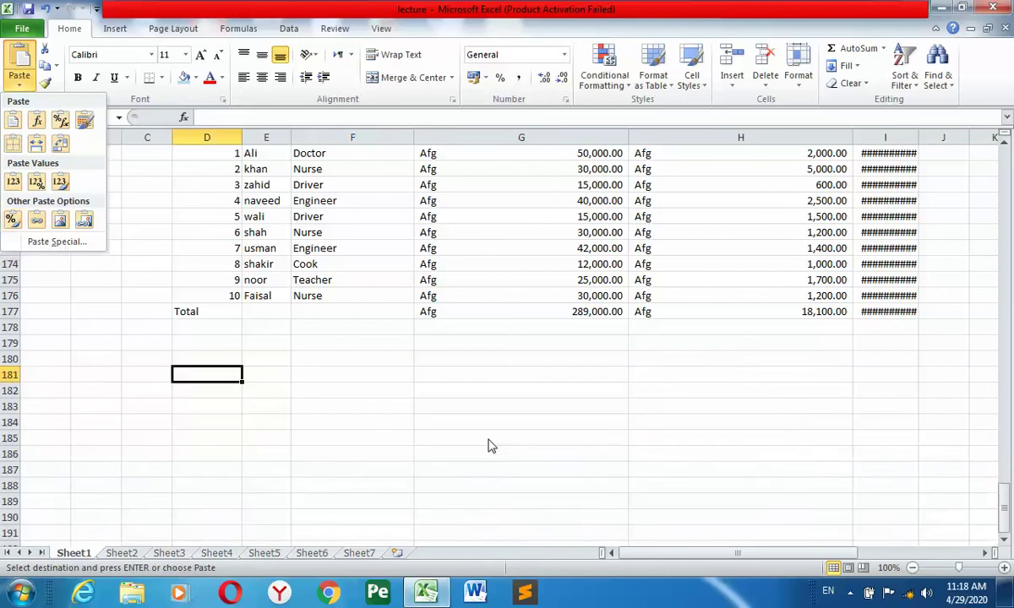
{"action": "left_click", "coordinate": [488, 440]}
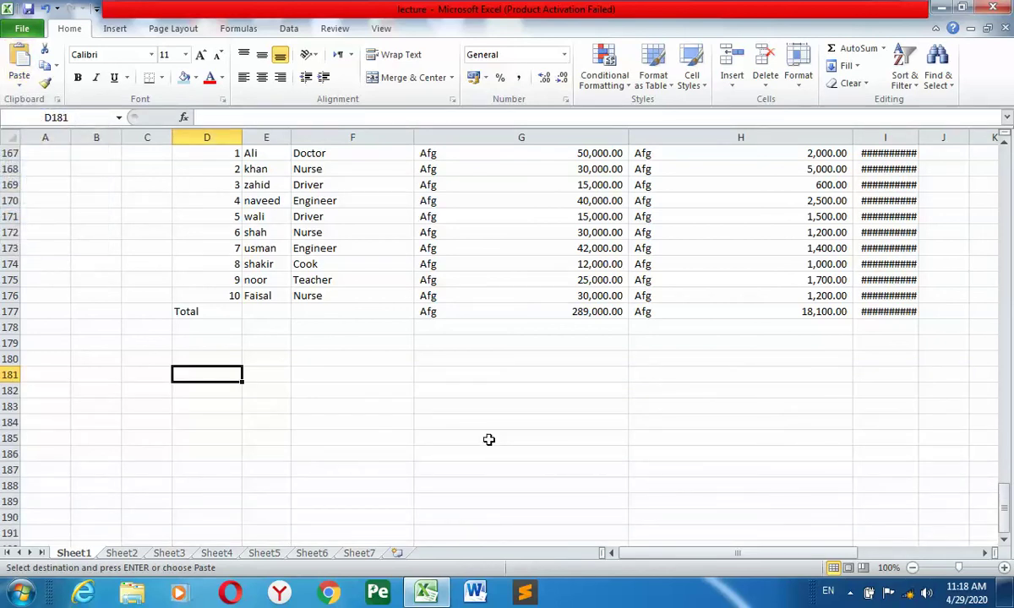
{"action": "scroll", "coordinate": [488, 439], "scroll_direction": "up", "scroll_amount": 4}
{"action": "scroll", "coordinate": [488, 439], "scroll_direction": "up", "scroll_amount": 9}
Select the January,2019 table from title to Total, then its title cell.
{"action": "scroll", "coordinate": [488, 439], "scroll_direction": "up", "scroll_amount": 6}
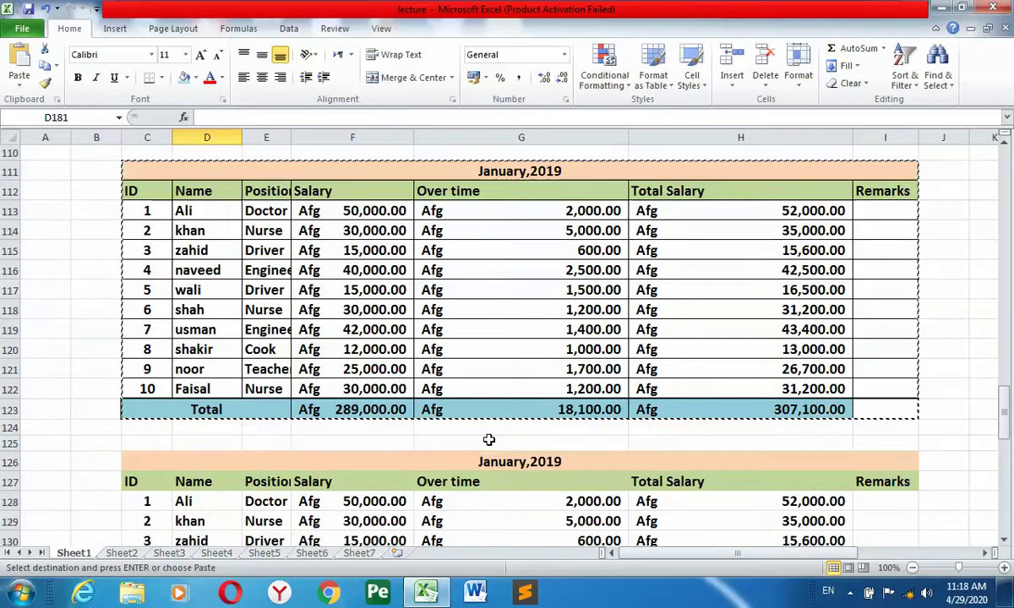
{"action": "scroll", "coordinate": [490, 440], "scroll_direction": "up", "scroll_amount": 1}
{"action": "left_click_drag", "start_coordinate": [524, 220], "coordinate": [546, 460]}
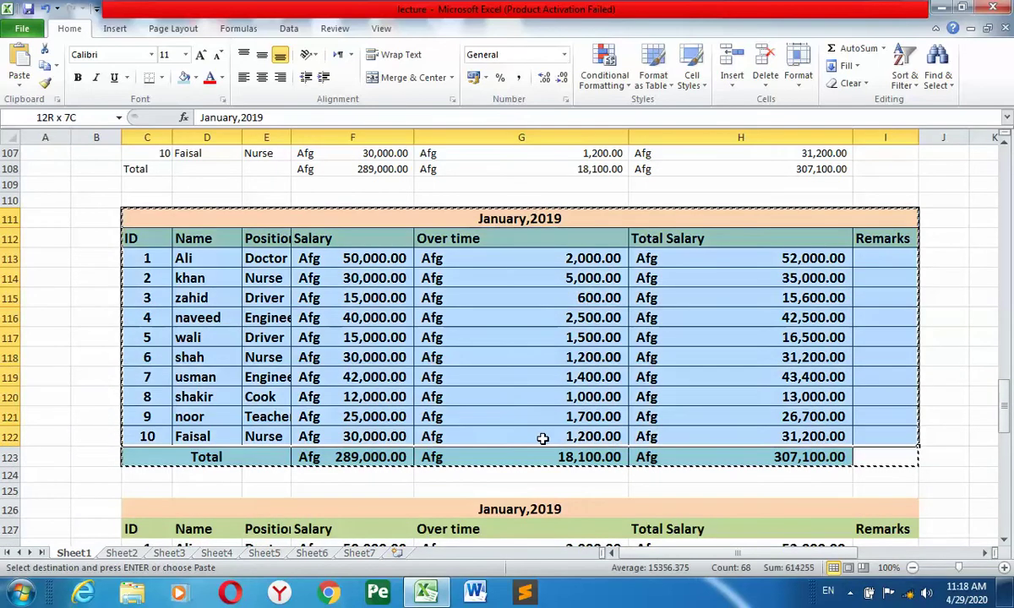
{"action": "left_click", "coordinate": [156, 217]}
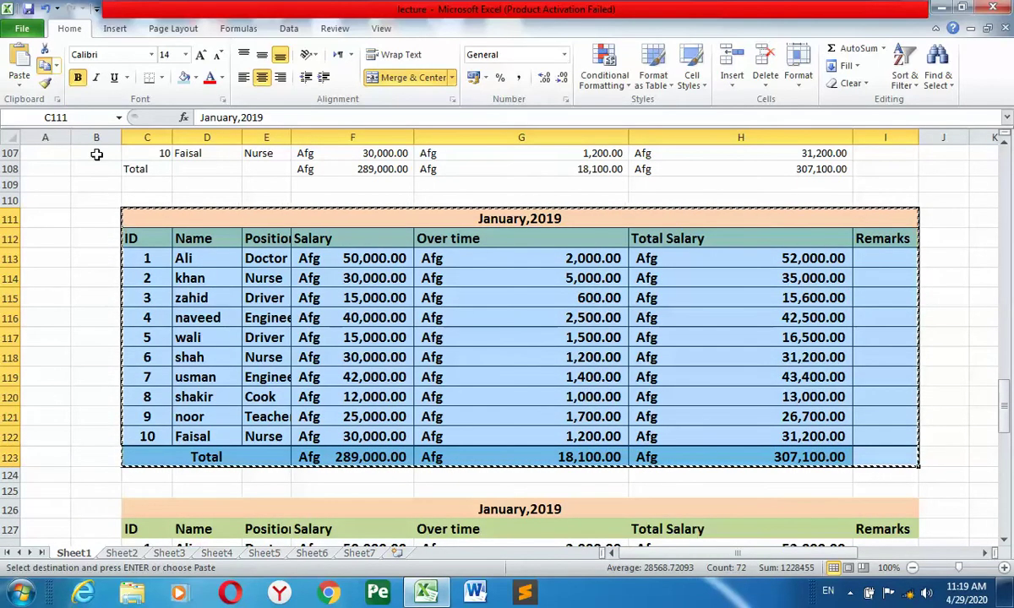
{"action": "scroll", "coordinate": [251, 382], "scroll_direction": "down", "scroll_amount": 4}
{"action": "scroll", "coordinate": [334, 238], "scroll_direction": "up", "scroll_amount": 2}
{"action": "scroll", "coordinate": [310, 260], "scroll_direction": "up", "scroll_amount": 1}
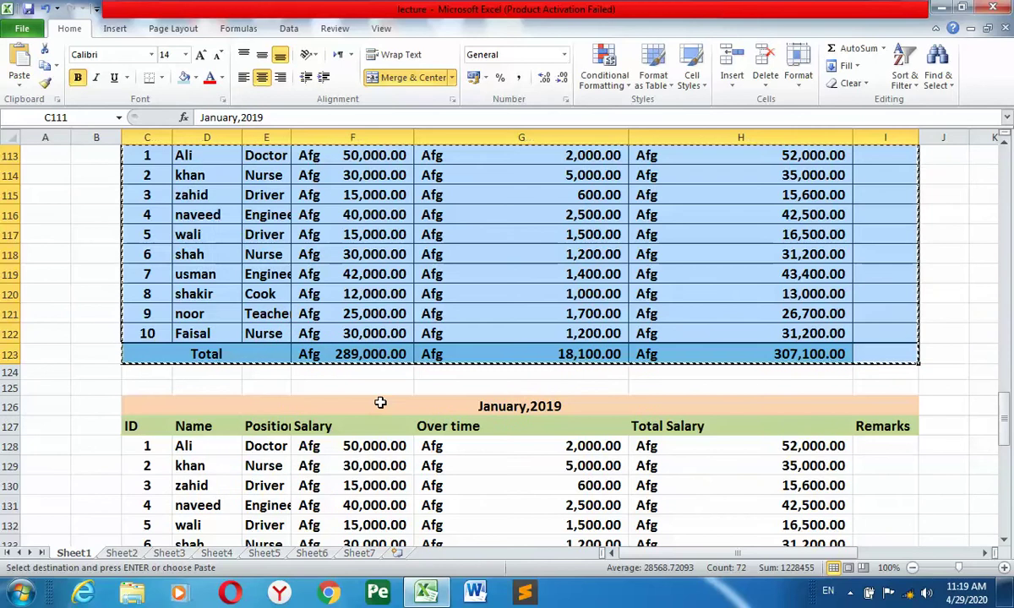
{"action": "scroll", "coordinate": [379, 403], "scroll_direction": "down", "scroll_amount": 7}
{"action": "scroll", "coordinate": [380, 402], "scroll_direction": "down", "scroll_amount": 8}
{"action": "scroll", "coordinate": [380, 402], "scroll_direction": "down", "scroll_amount": 5}
{"action": "scroll", "coordinate": [255, 377], "scroll_direction": "down", "scroll_amount": 1}
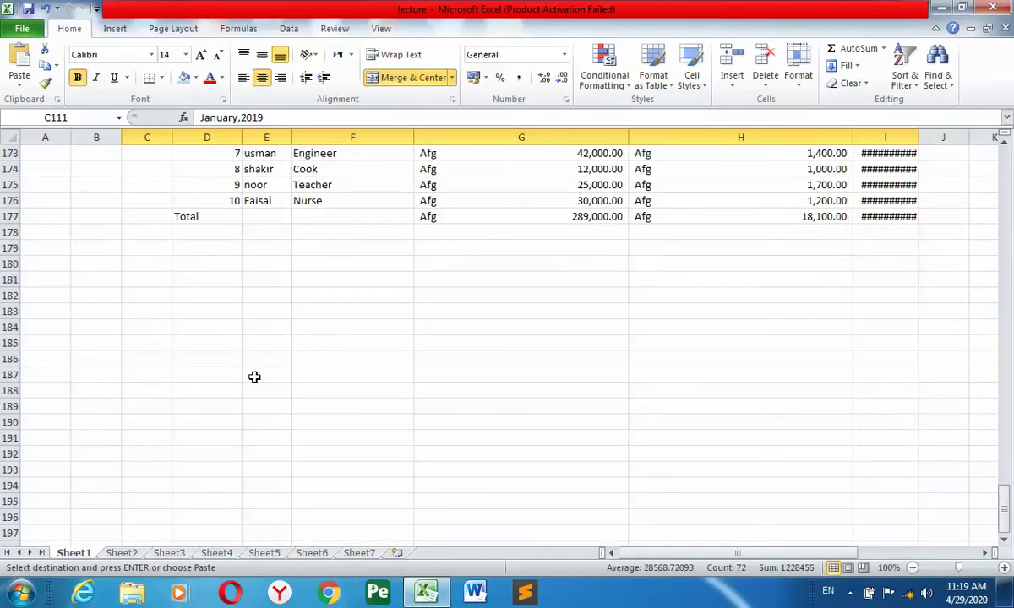
Paste only the table's formatting, fills and borders, at D180.
{"action": "left_click", "coordinate": [188, 268]}
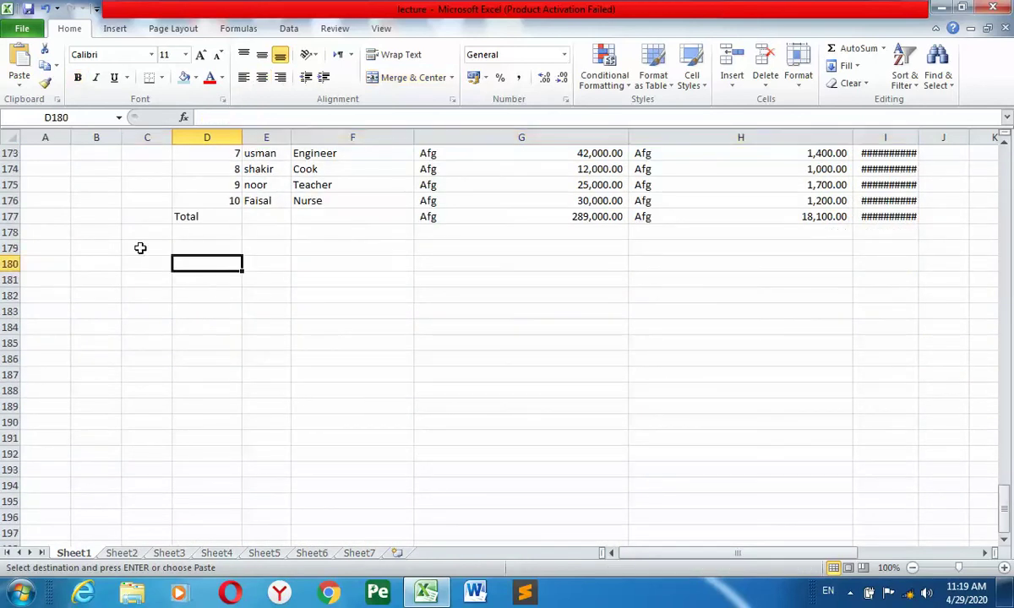
{"action": "left_click", "coordinate": [18, 84]}
{"action": "left_click", "coordinate": [12, 222]}
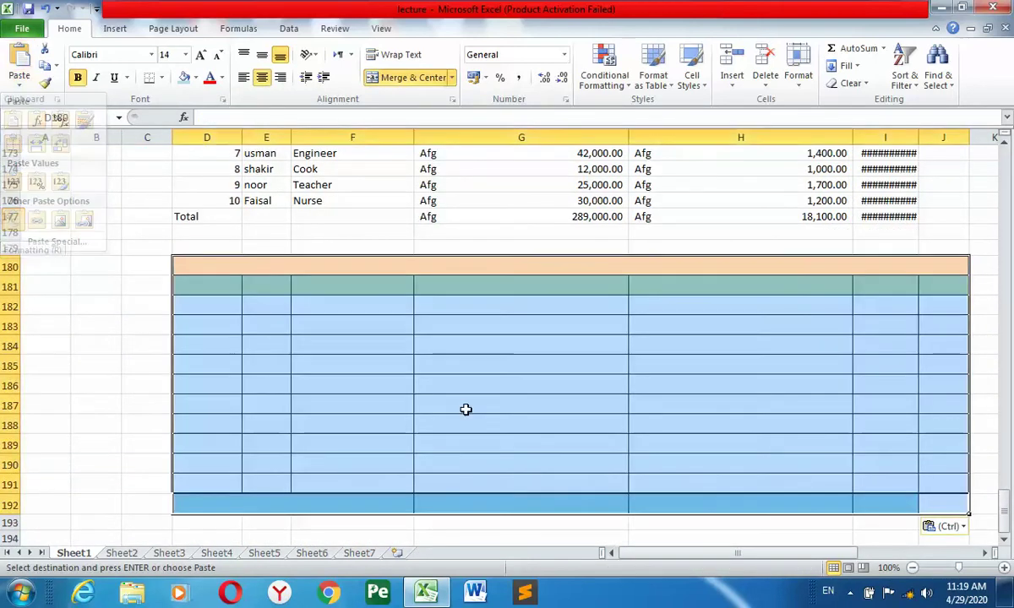
{"action": "left_click", "coordinate": [503, 430]}
Pick D195 and preview a linked paste without pasting.
{"action": "scroll", "coordinate": [506, 430], "scroll_direction": "down", "scroll_amount": 3}
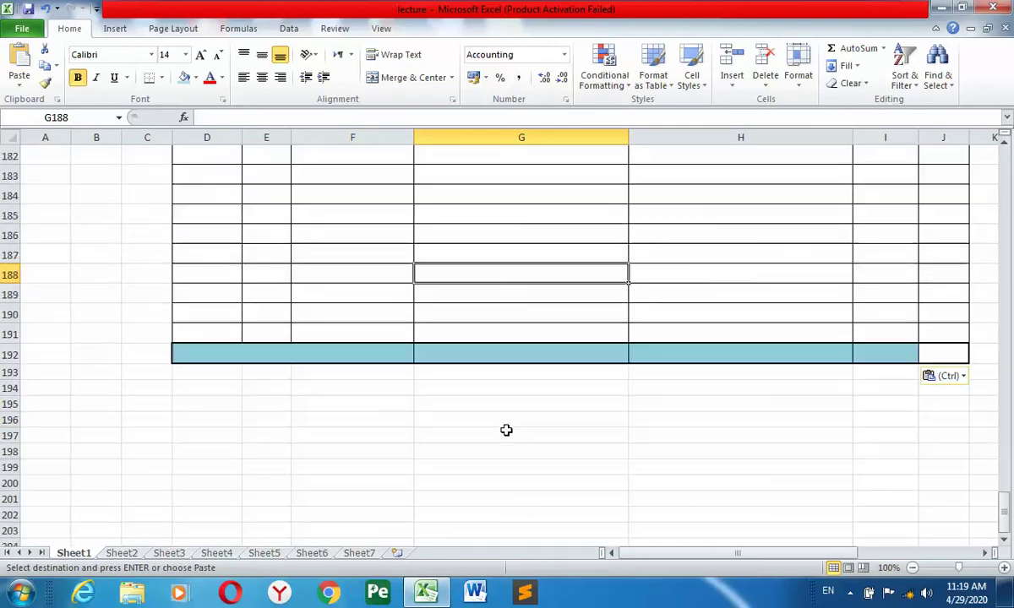
{"action": "left_click", "coordinate": [222, 402]}
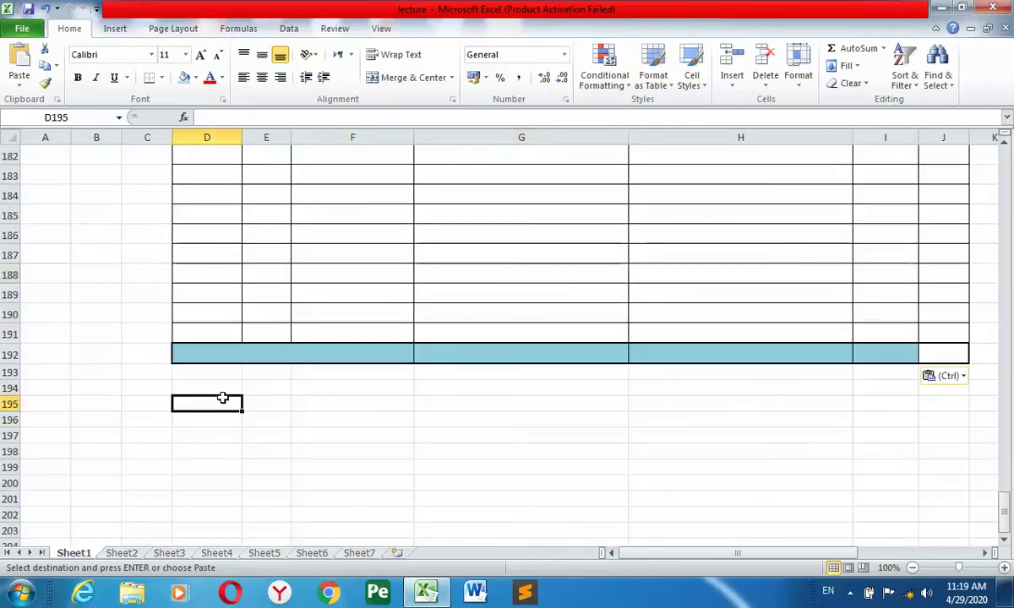
{"action": "left_click", "coordinate": [19, 84]}
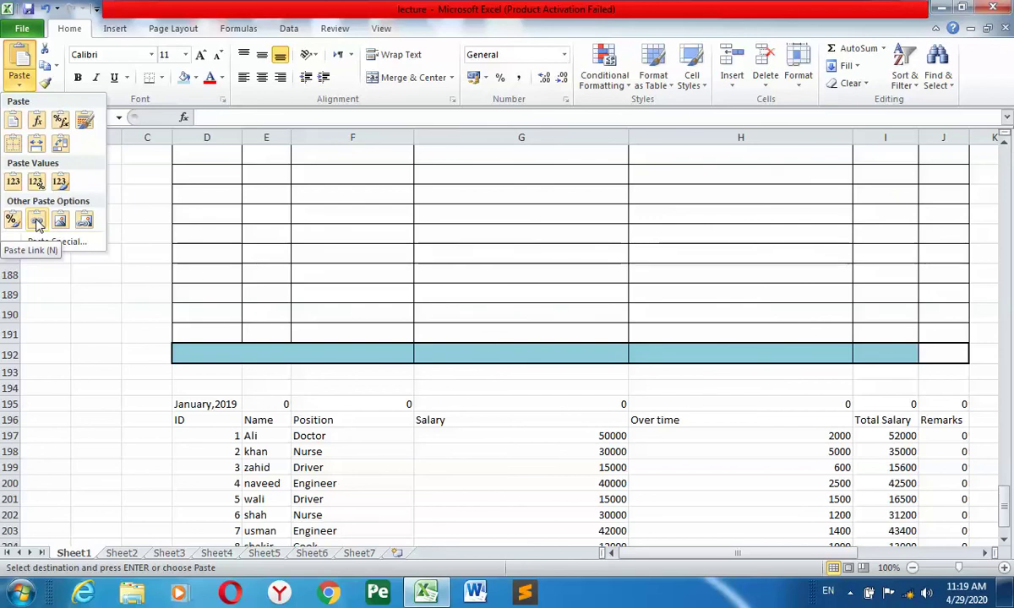
{"action": "key", "text": "Escape"}
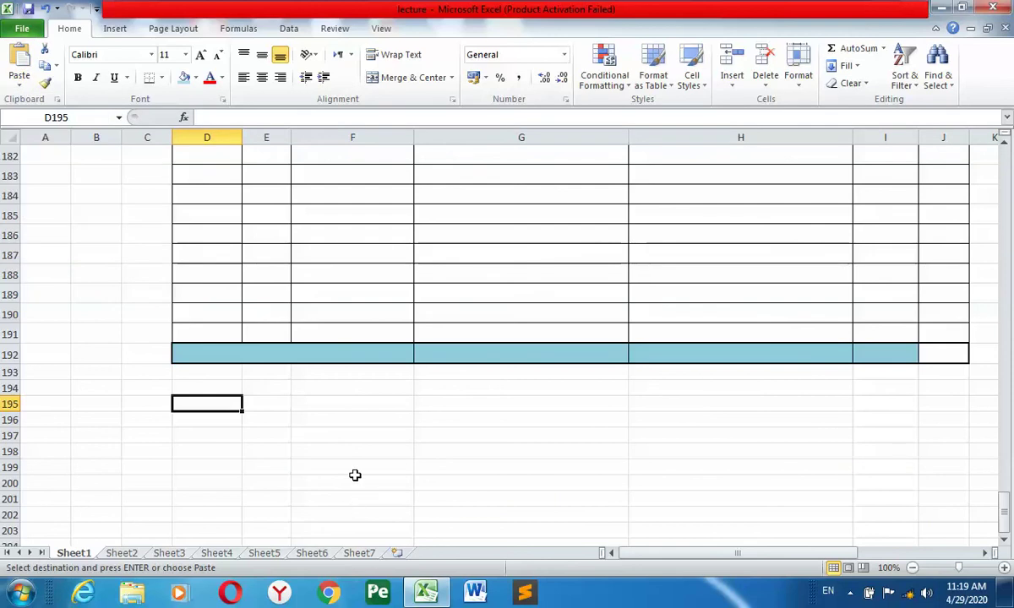
Paste C111:I123 as links onto a new Sheet8 starting at D4.
{"action": "scroll", "coordinate": [355, 473], "scroll_direction": "up", "scroll_amount": 4}
{"action": "scroll", "coordinate": [359, 470], "scroll_direction": "up", "scroll_amount": 6}
{"action": "scroll", "coordinate": [359, 471], "scroll_direction": "up", "scroll_amount": 7}
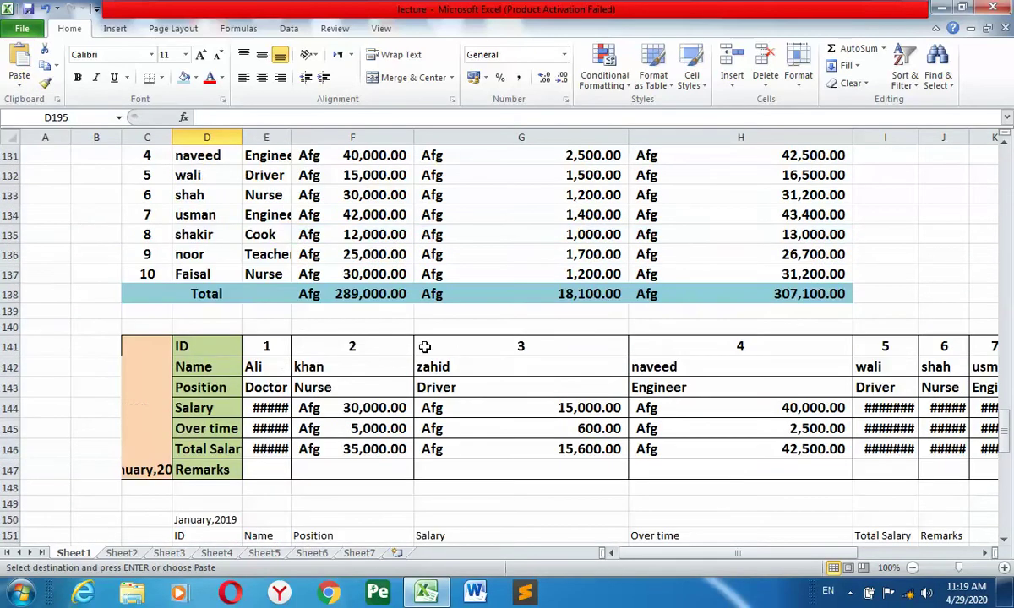
{"action": "scroll", "coordinate": [422, 344], "scroll_direction": "up", "scroll_amount": 5}
{"action": "scroll", "coordinate": [443, 314], "scroll_direction": "up", "scroll_amount": 2}
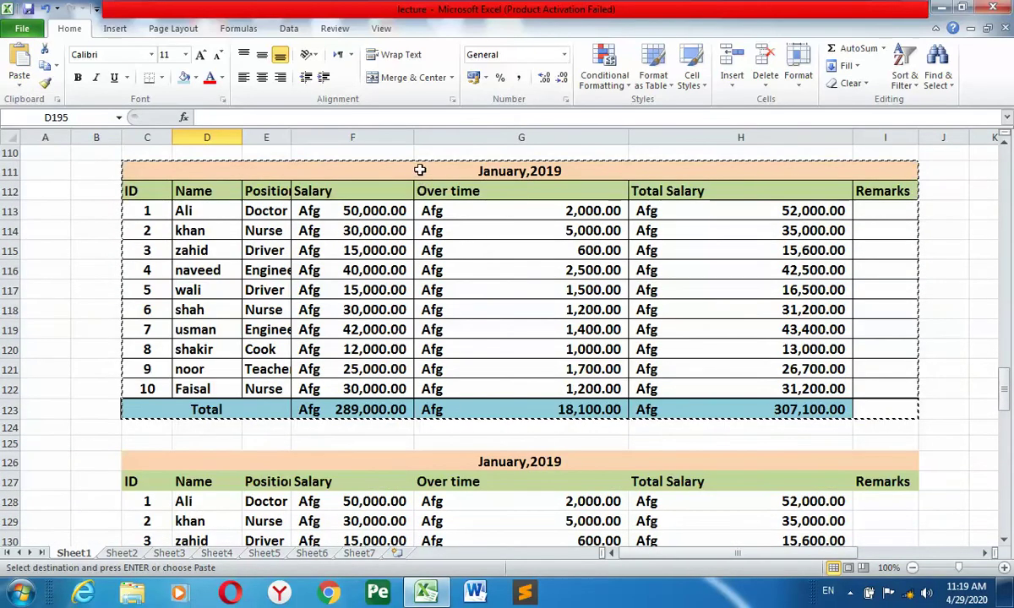
{"action": "left_click_drag", "start_coordinate": [419, 171], "coordinate": [419, 408]}
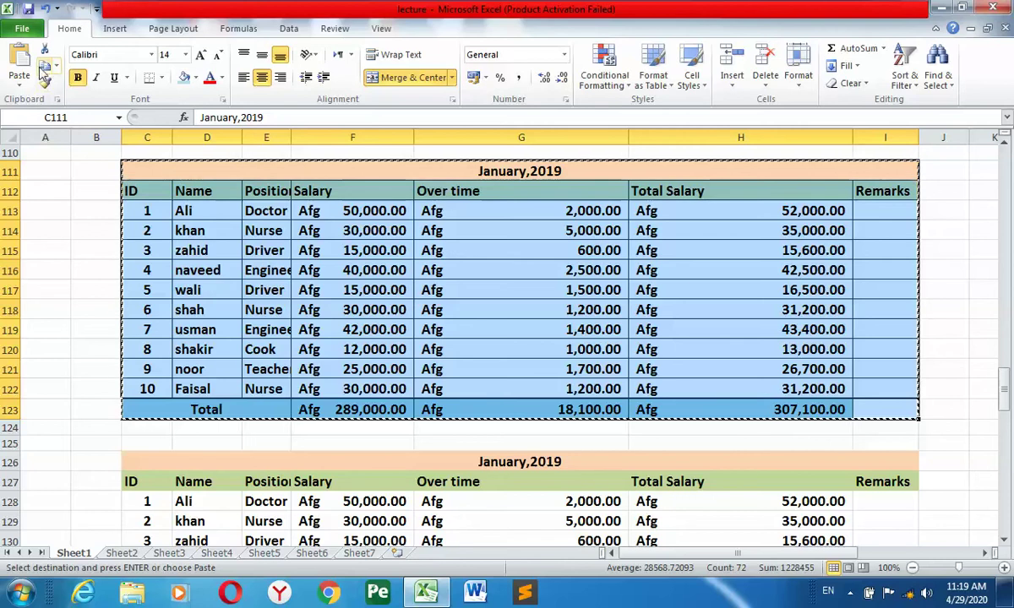
{"action": "left_click", "coordinate": [395, 553]}
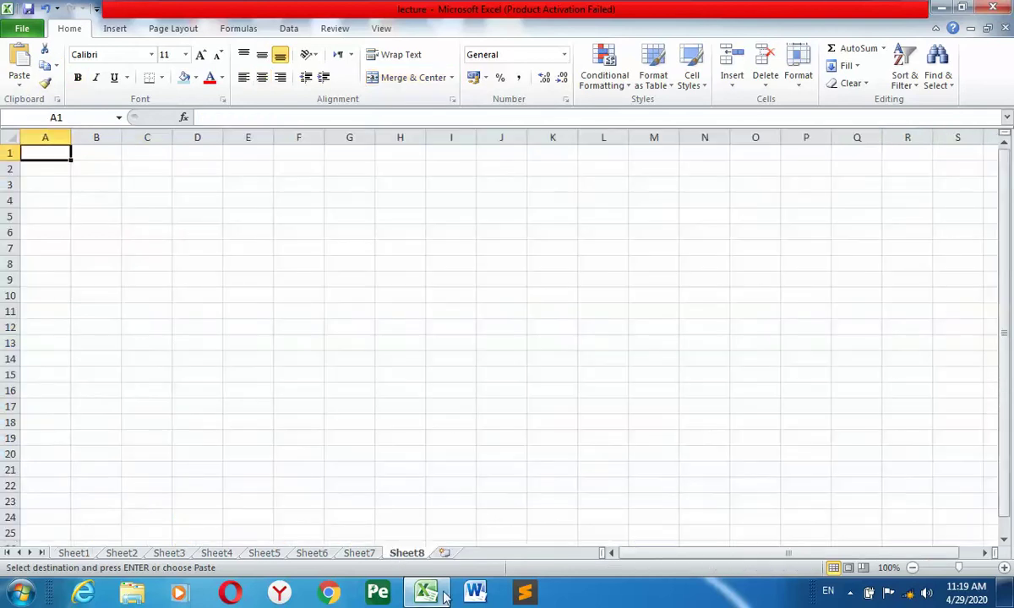
{"action": "left_click", "coordinate": [181, 200]}
{"action": "left_click", "coordinate": [21, 88]}
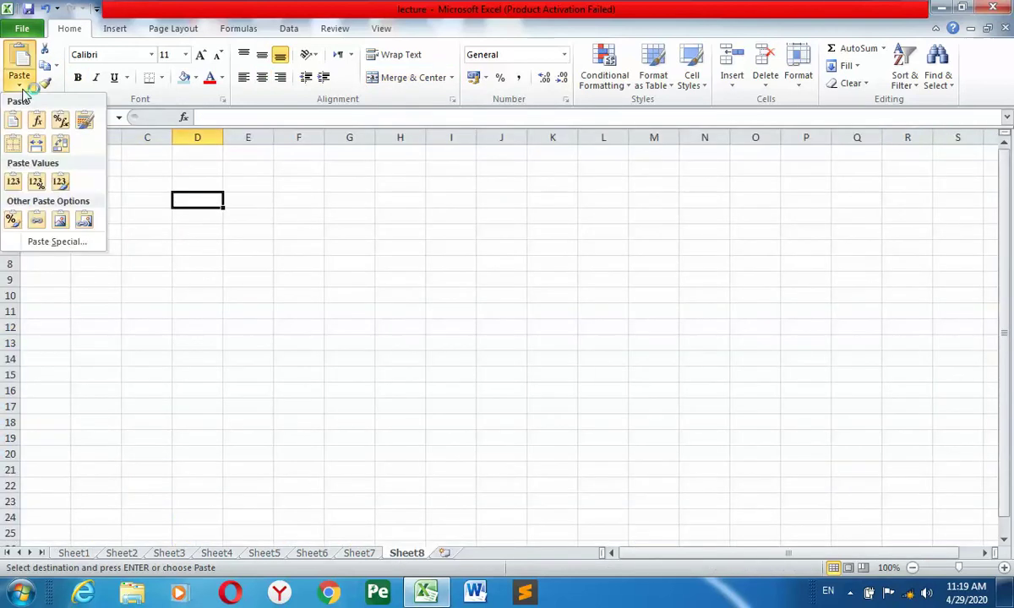
{"action": "left_click", "coordinate": [37, 220]}
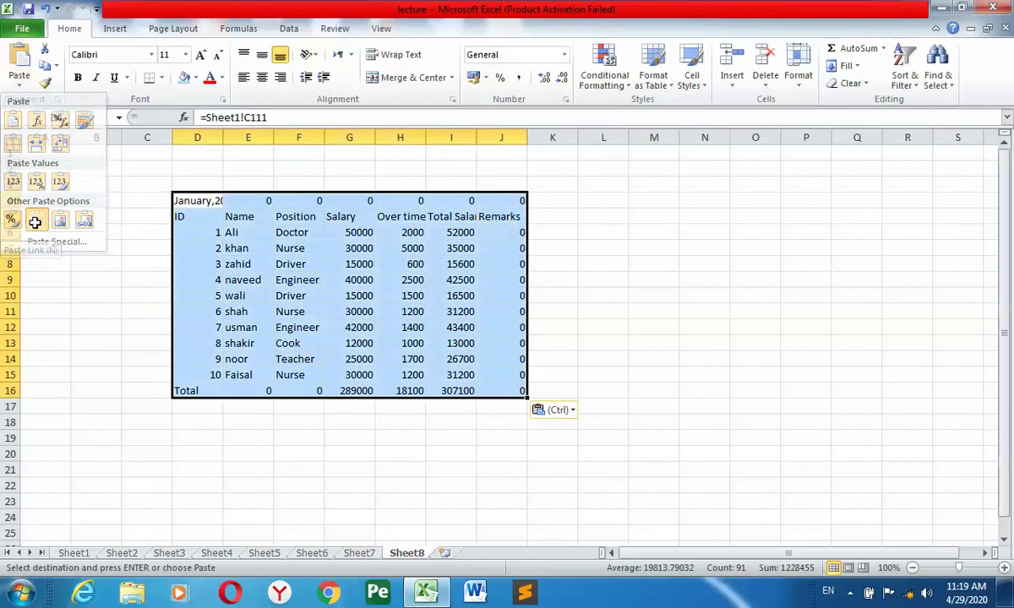
Check the link formulas in I14 and G13, then return to Sheet1.
{"action": "left_click", "coordinate": [446, 361]}
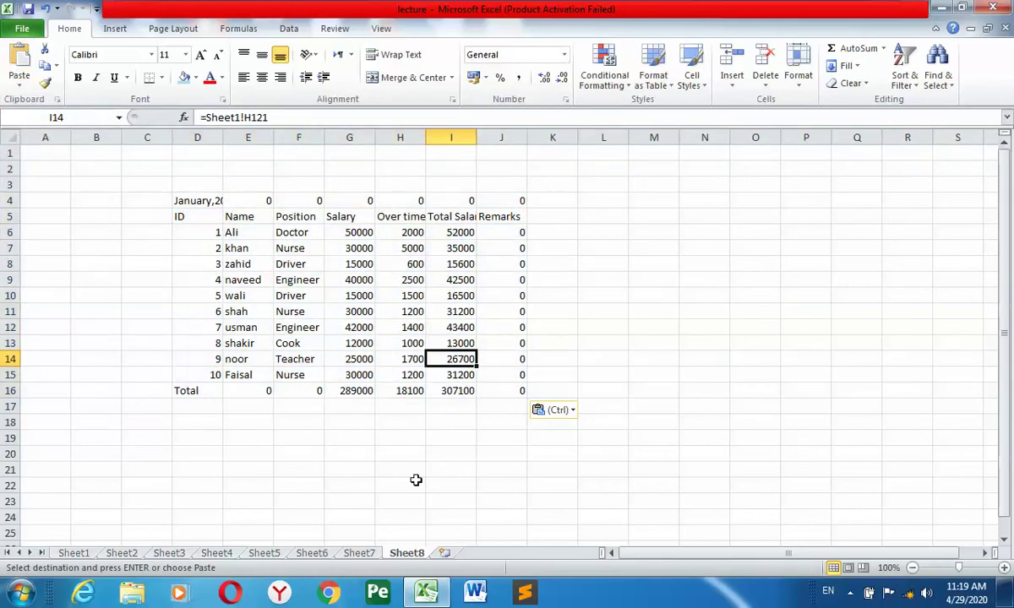
{"action": "left_click", "coordinate": [349, 341]}
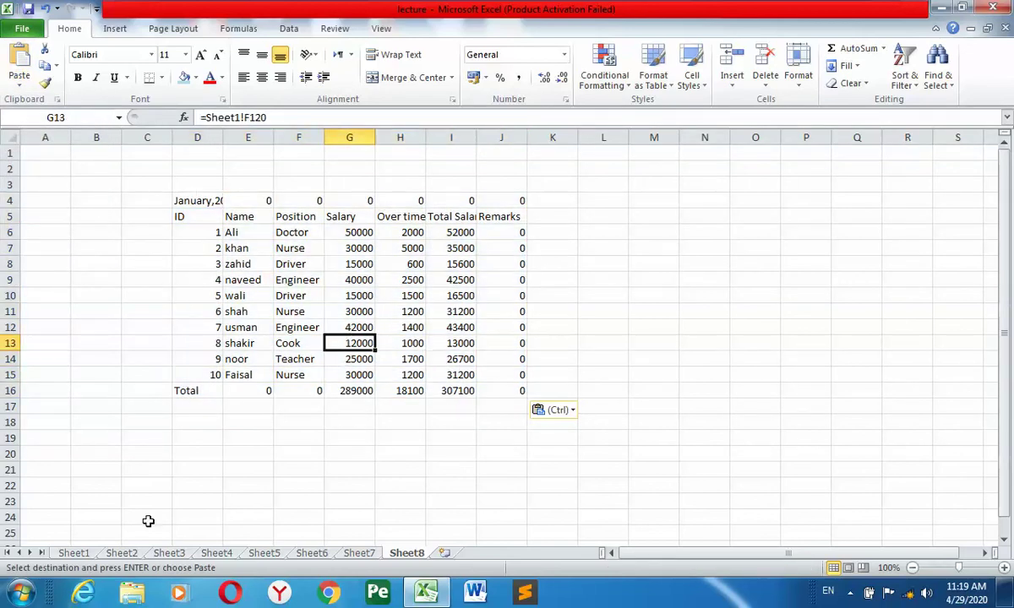
{"action": "left_click", "coordinate": [74, 556]}
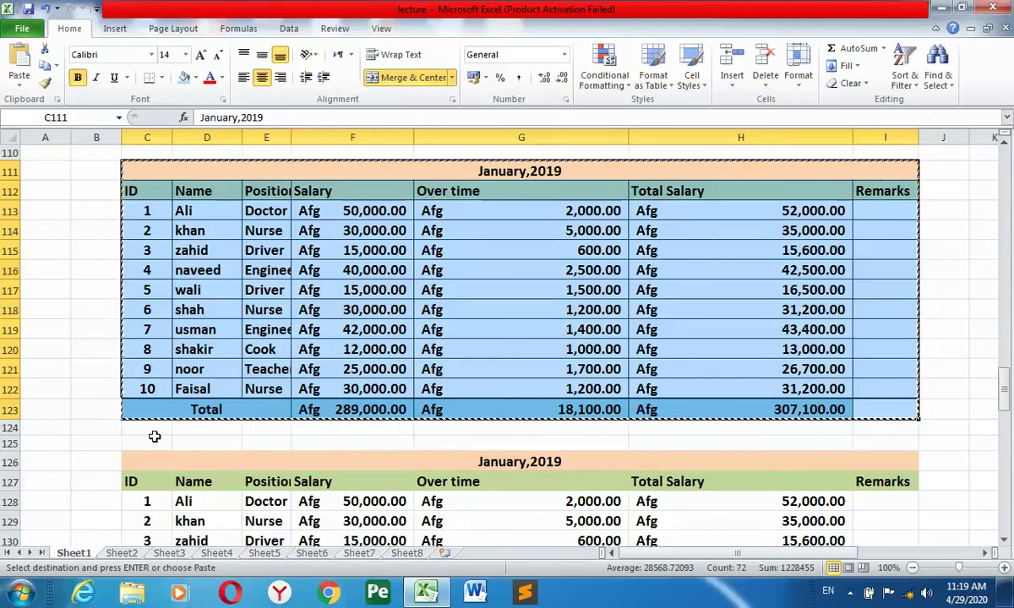
Change the first employee's name in D113 to a longer full name and AutoFit column D.
{"action": "left_click", "coordinate": [184, 211]}
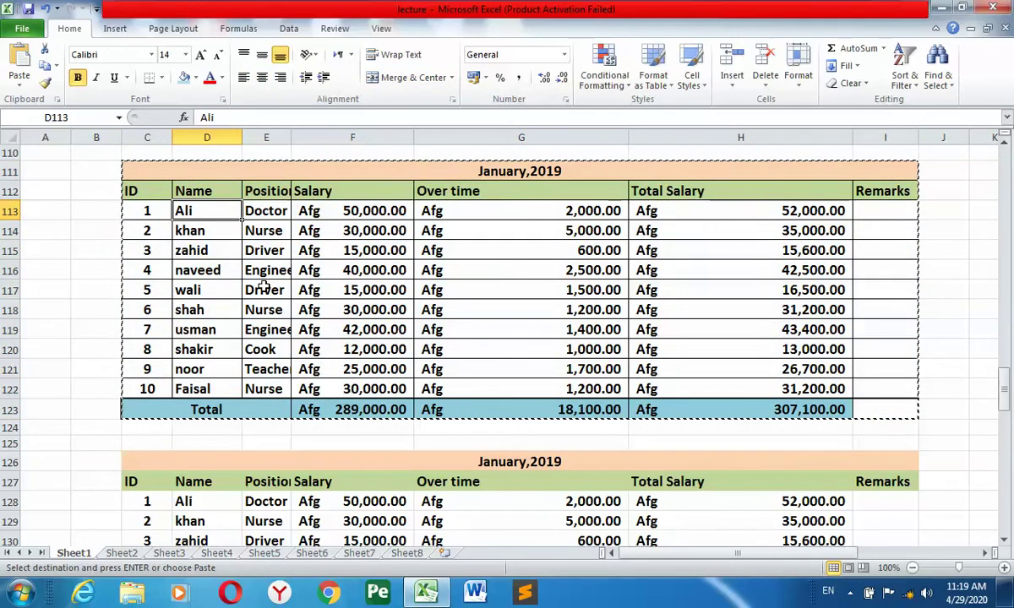
{"action": "type", "text": "Naveed k"}
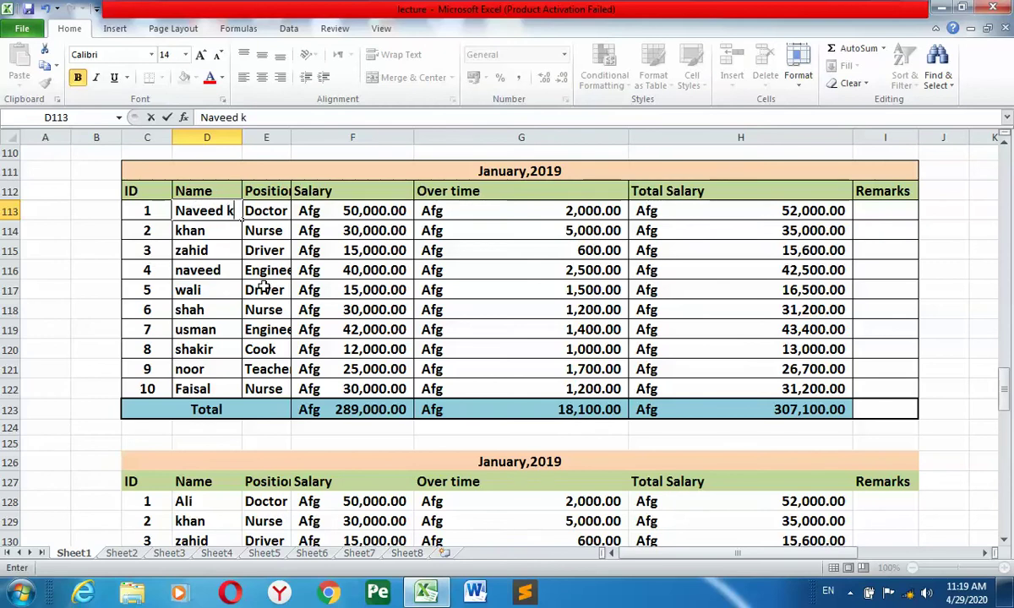
{"action": "type", "text": "han"}
{"action": "left_click", "coordinate": [269, 250]}
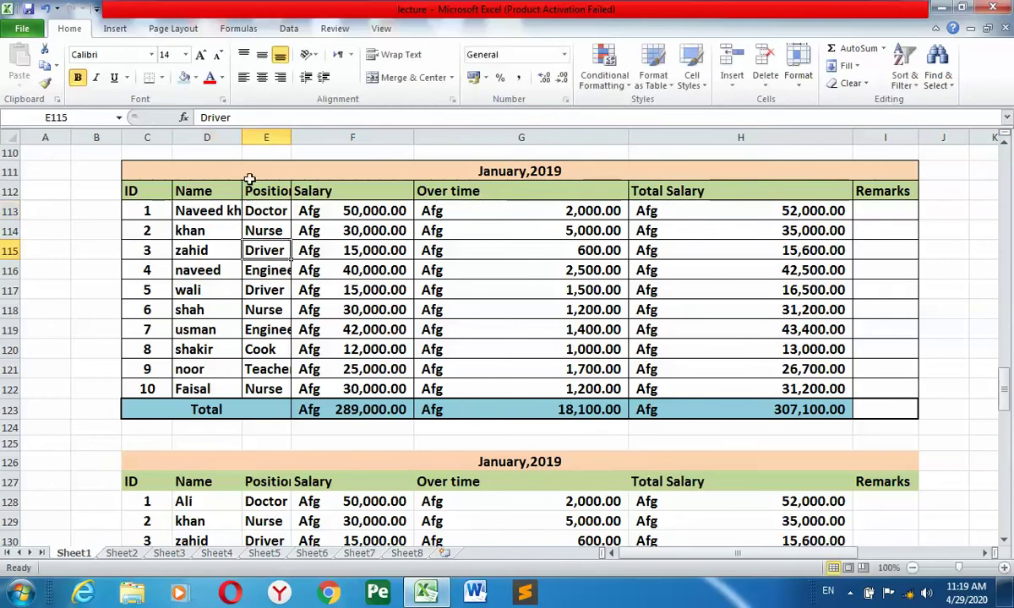
{"action": "double_click", "coordinate": [242, 136]}
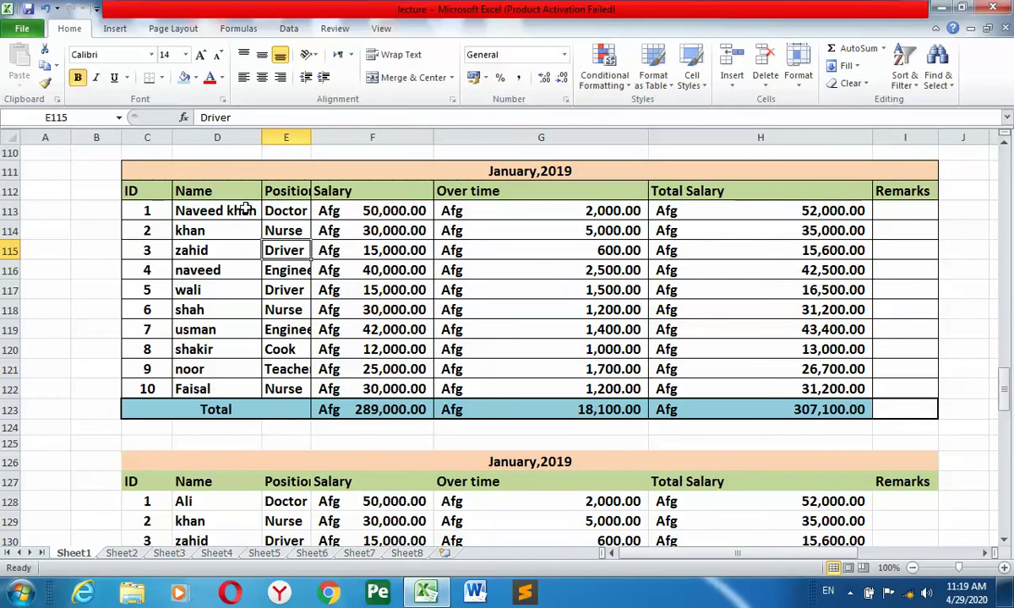
On Sheet8, verify the linked name updated and widen columns E and F.
{"action": "left_click", "coordinate": [409, 554]}
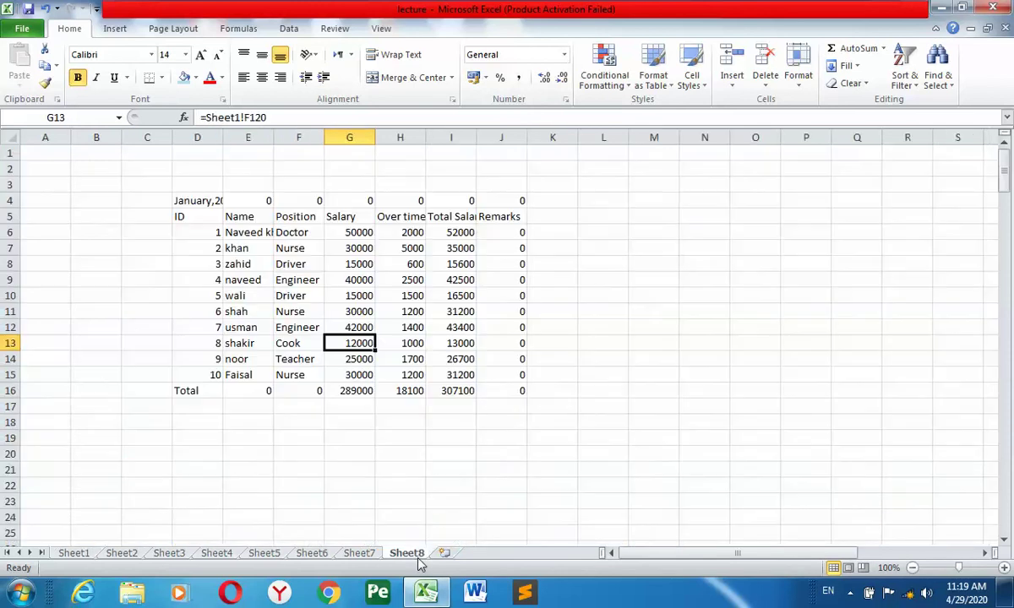
{"action": "left_click", "coordinate": [259, 237]}
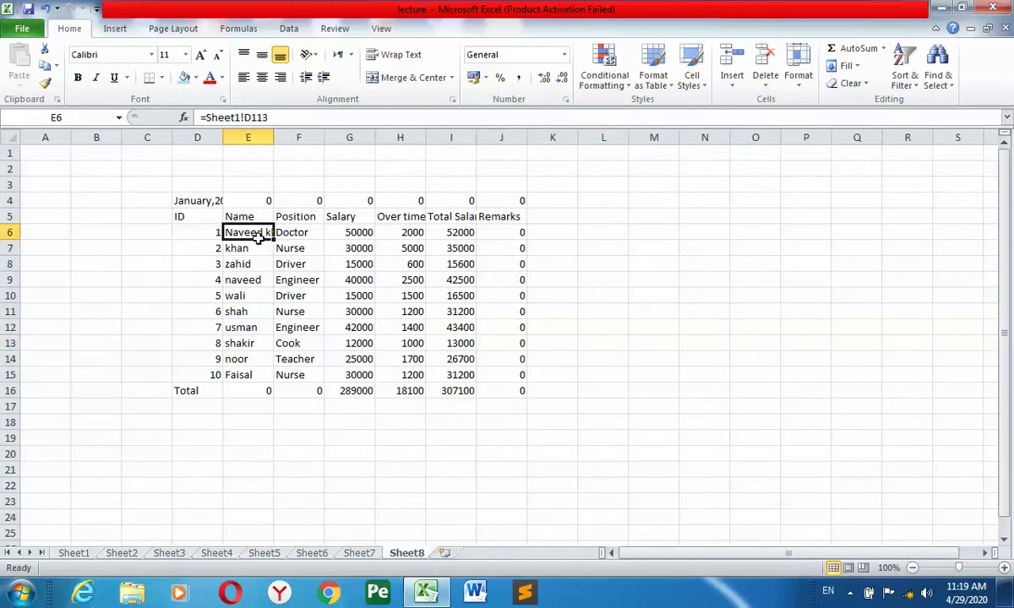
{"action": "double_click", "coordinate": [273, 138]}
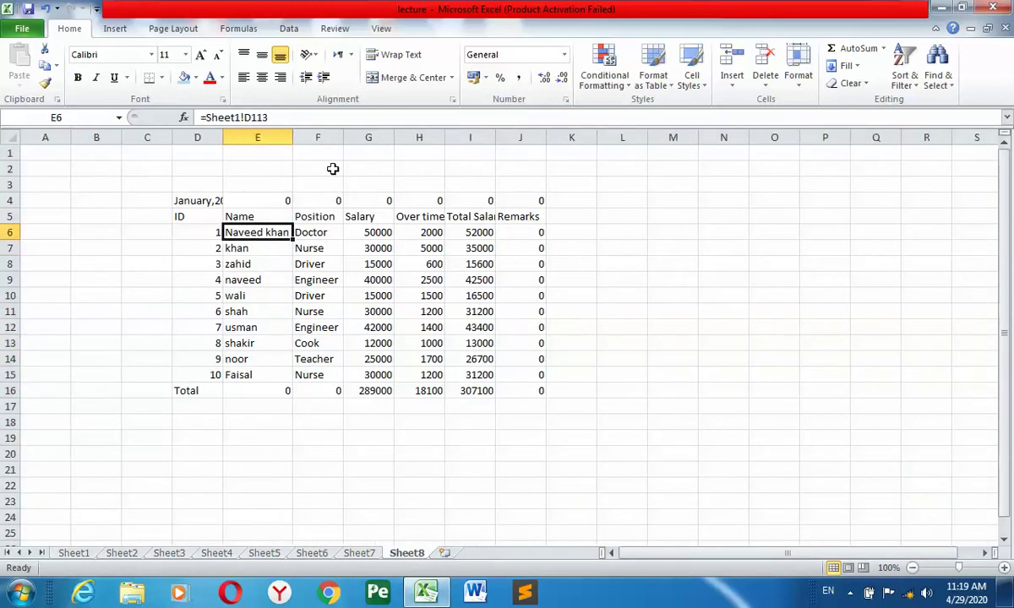
{"action": "left_click_drag", "start_coordinate": [342, 140], "coordinate": [364, 140]}
{"action": "left_click", "coordinate": [391, 153]}
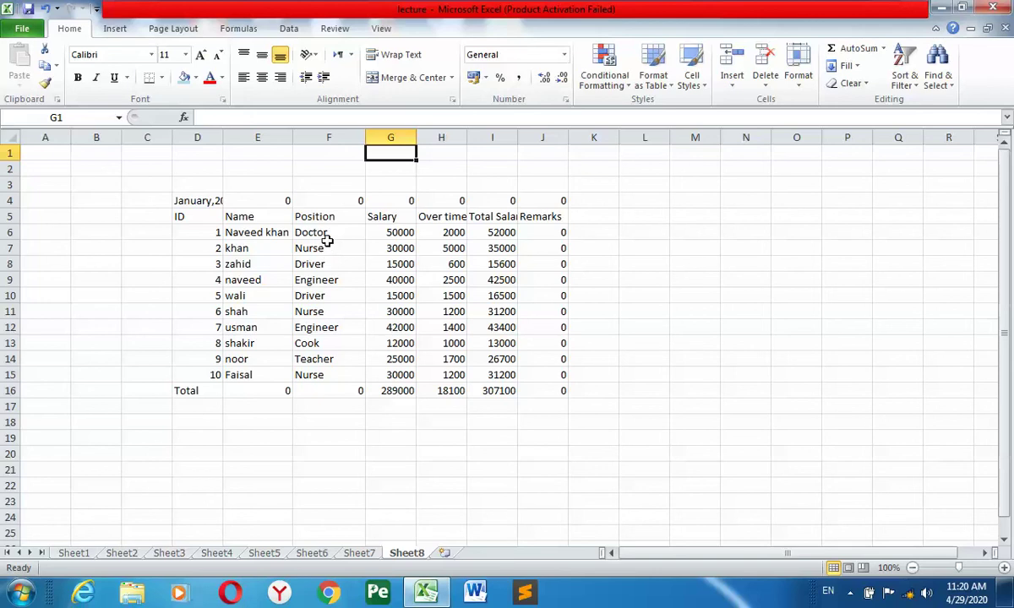
{"action": "left_click", "coordinate": [327, 242]}
{"action": "left_click", "coordinate": [74, 552]}
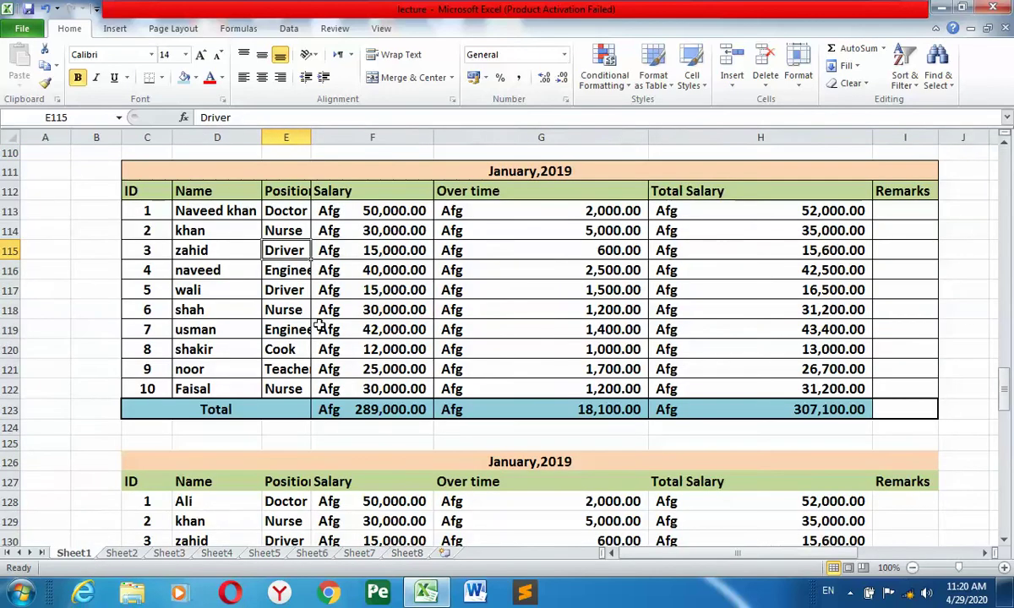
Widen column E and change the first employee's position in E113 to Engineer.
{"action": "left_click_drag", "start_coordinate": [310, 137], "coordinate": [329, 137]}
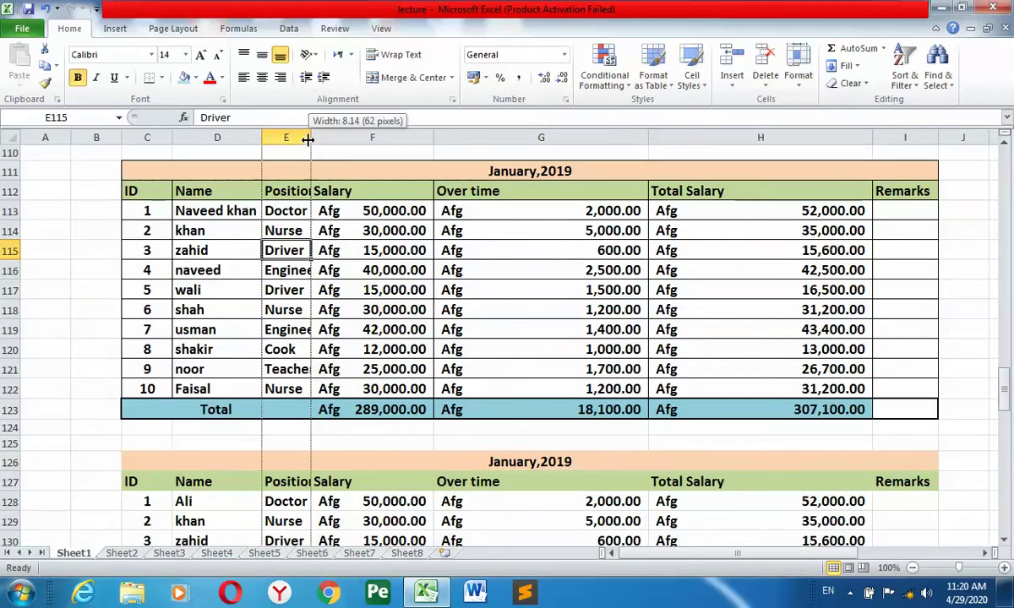
{"action": "left_click", "coordinate": [317, 227]}
{"action": "left_click", "coordinate": [318, 217]}
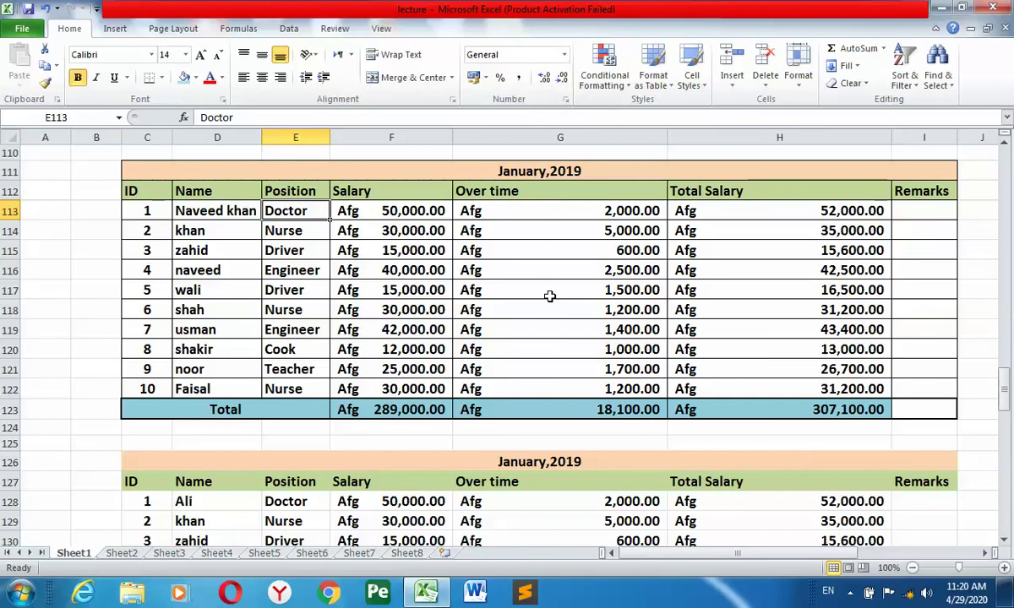
{"action": "type", "text": "E"}
{"action": "key", "text": "Return"}
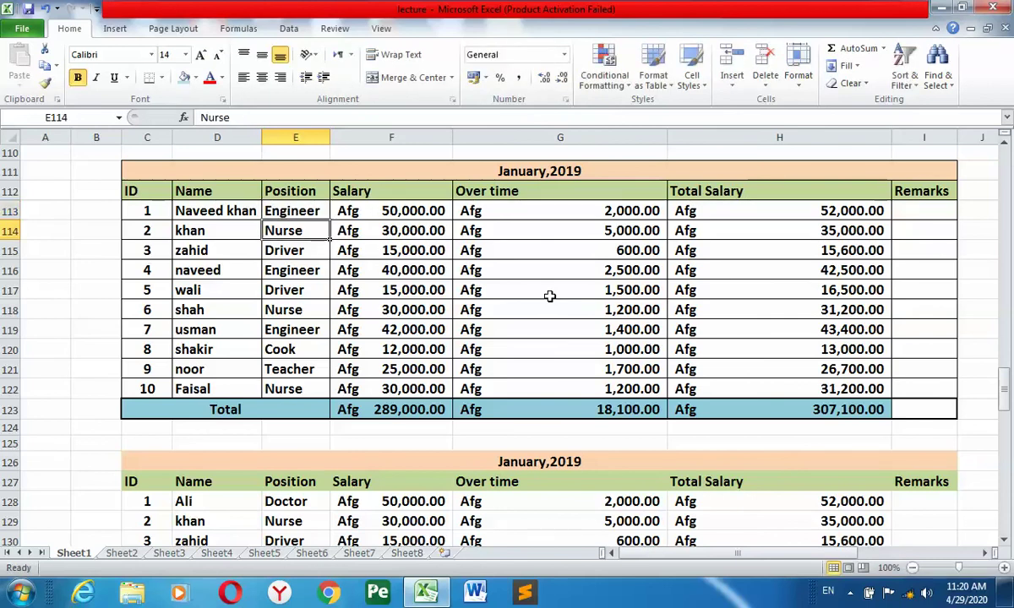
Verify Sheet8's linked position cell F6 now shows Engineer.
{"action": "left_click", "coordinate": [407, 554]}
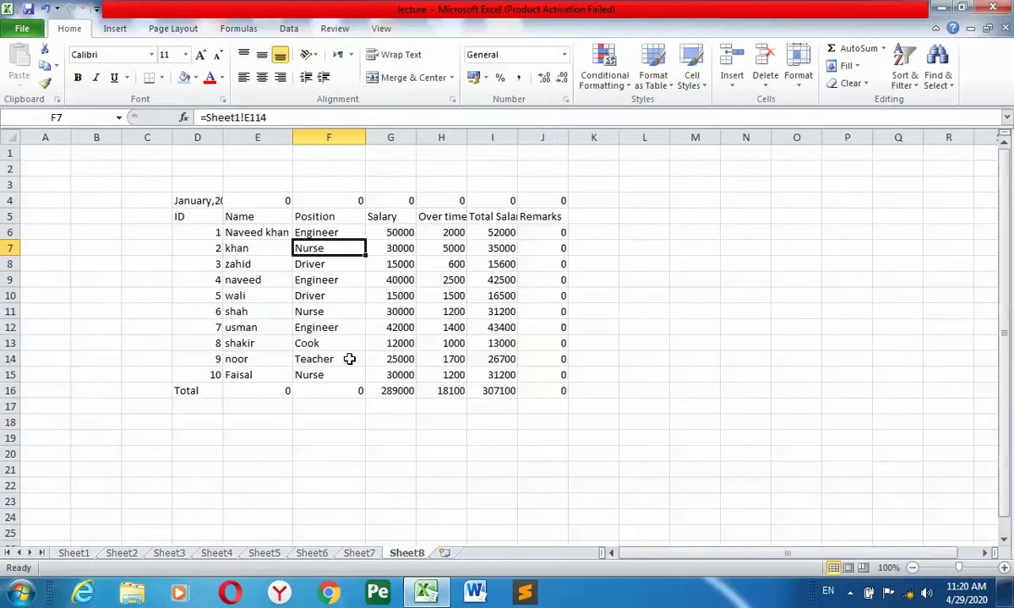
{"action": "left_click", "coordinate": [324, 233]}
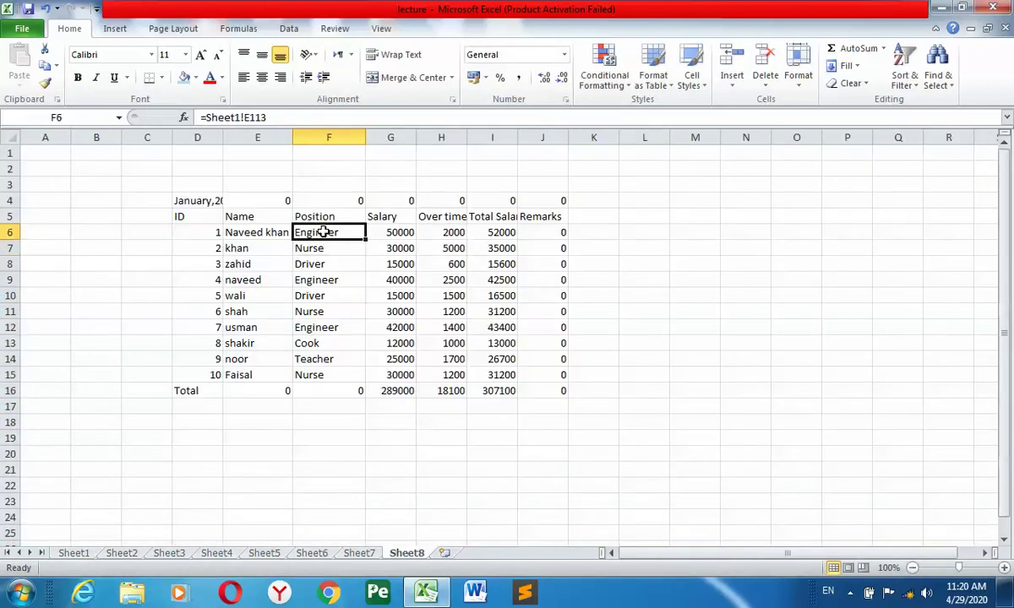
{"action": "left_click", "coordinate": [361, 309]}
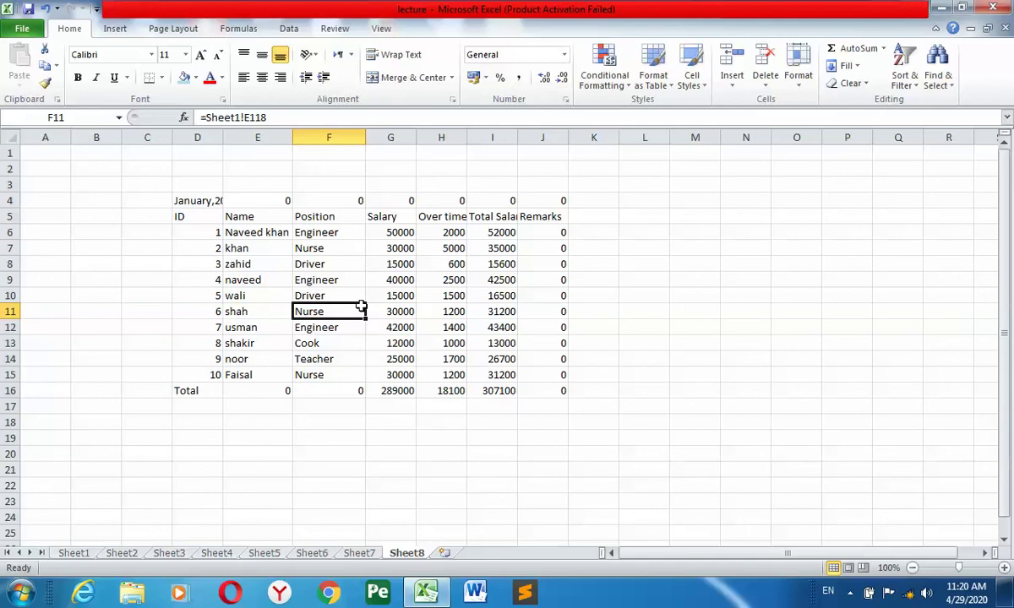
Copy the January,2019 salary table C111:I123 on Sheet1.
{"action": "left_click", "coordinate": [73, 553]}
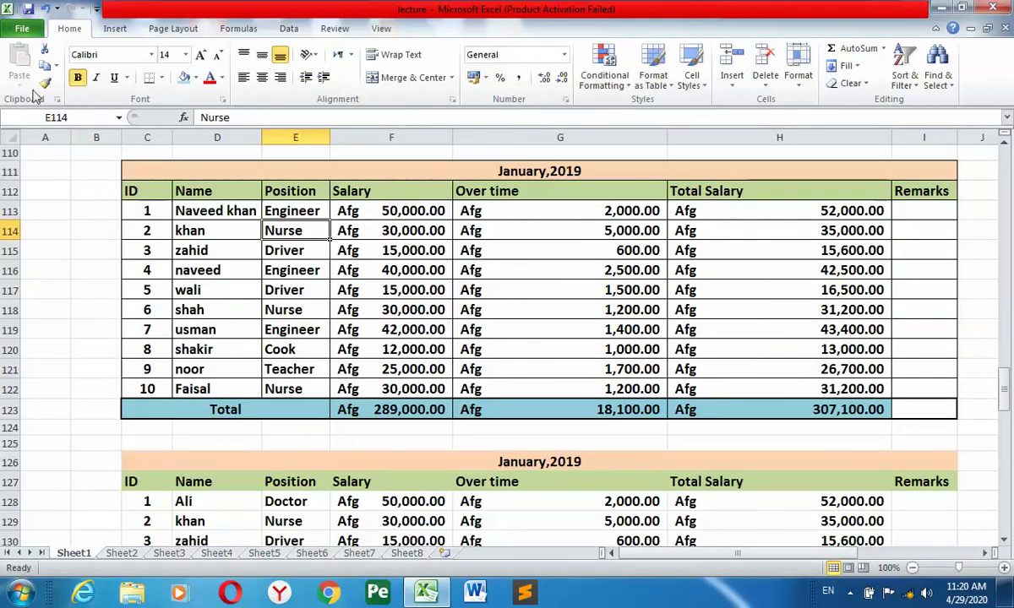
{"action": "left_click", "coordinate": [219, 309]}
{"action": "mouse_move", "coordinate": [279, 173]}
{"action": "left_mouse_down"}
{"action": "mouse_move", "coordinate": [317, 224]}
{"action": "mouse_move", "coordinate": [337, 407]}
{"action": "left_mouse_up"}
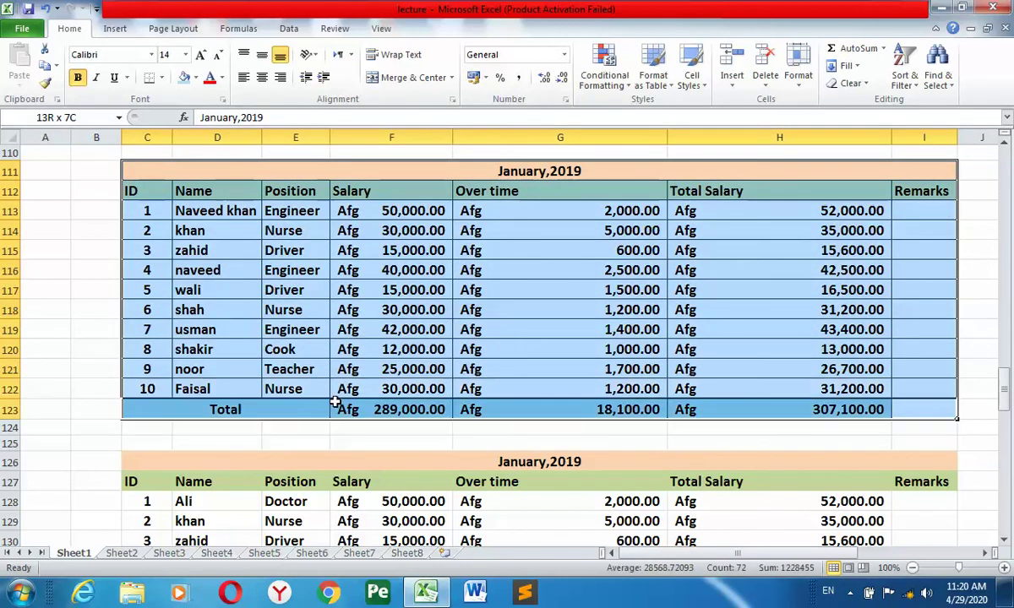
{"action": "left_click", "coordinate": [45, 65]}
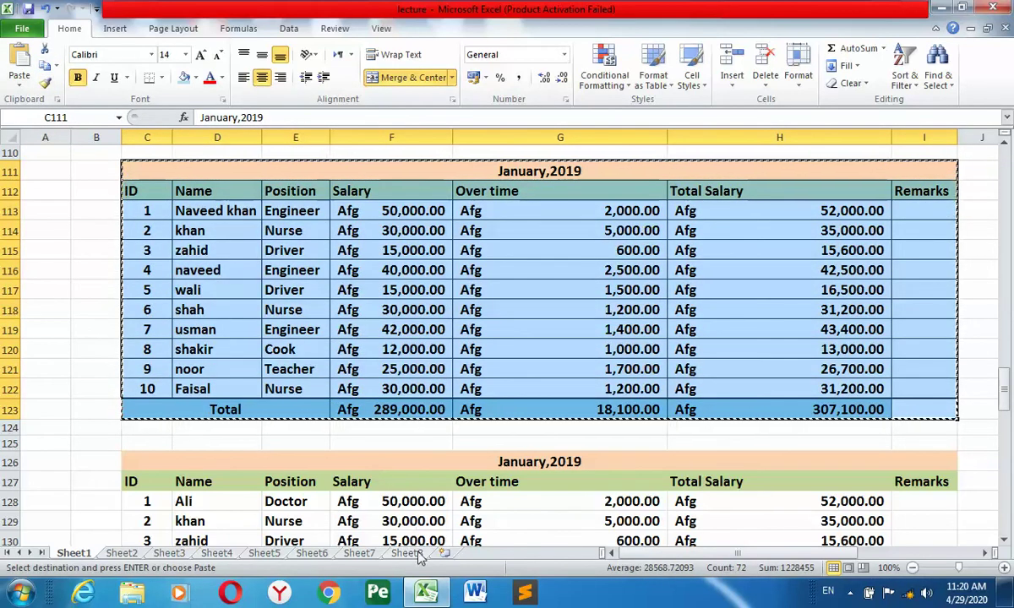
Paste the table as a static picture on a new Sheet9 and reposition it.
{"action": "left_click", "coordinate": [445, 554]}
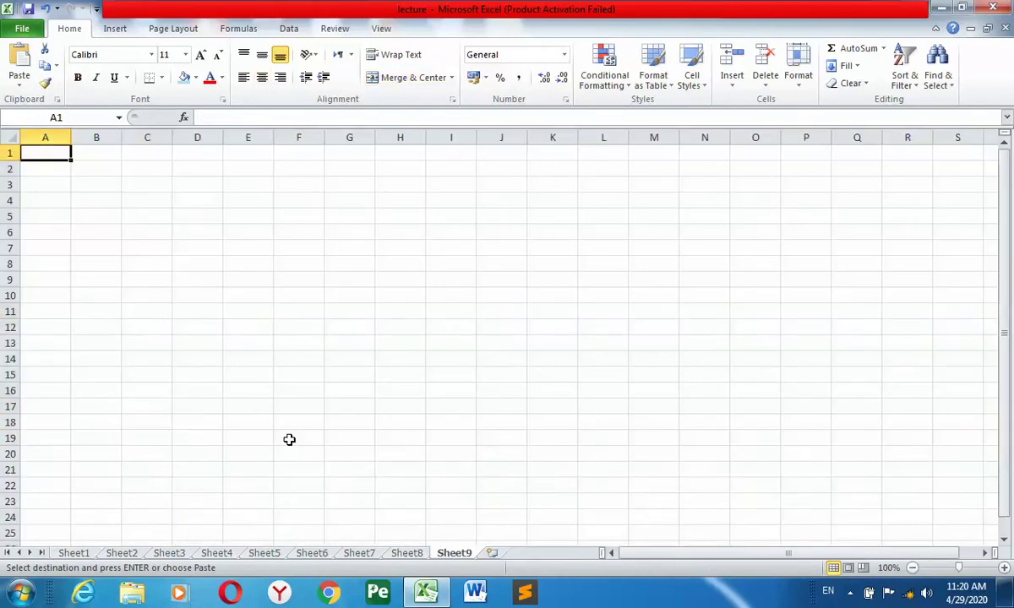
{"action": "left_click", "coordinate": [19, 83]}
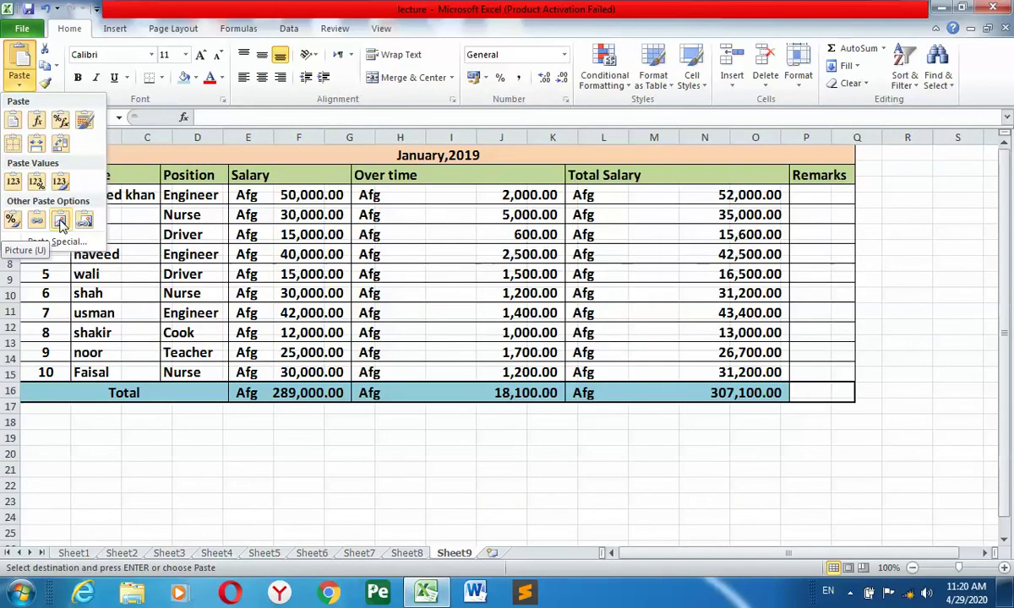
{"action": "left_click", "coordinate": [60, 221]}
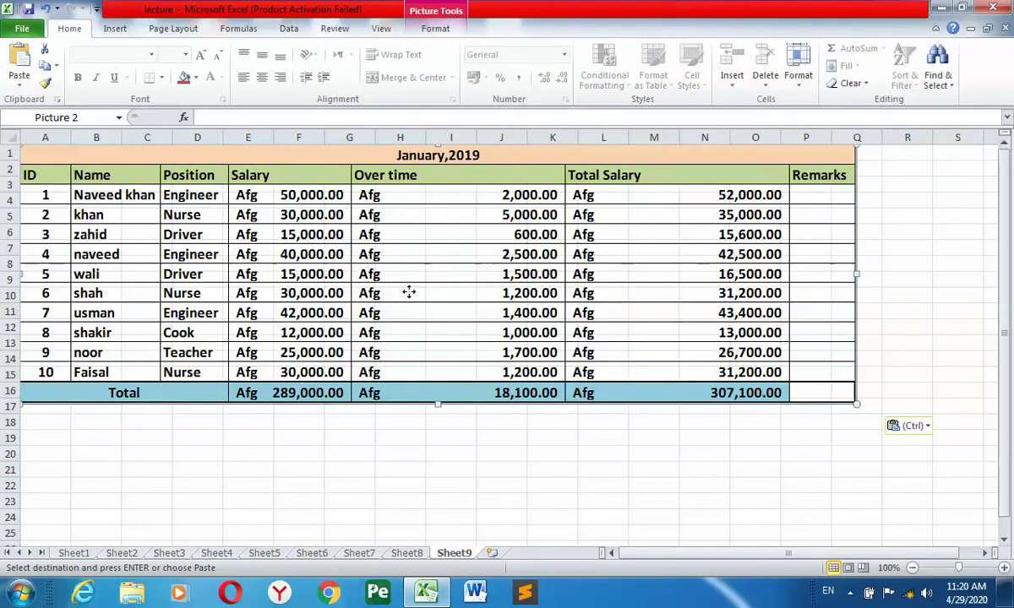
{"action": "left_click_drag", "start_coordinate": [419, 290], "coordinate": [556, 366]}
{"action": "left_click_drag", "start_coordinate": [560, 308], "coordinate": [482, 295]}
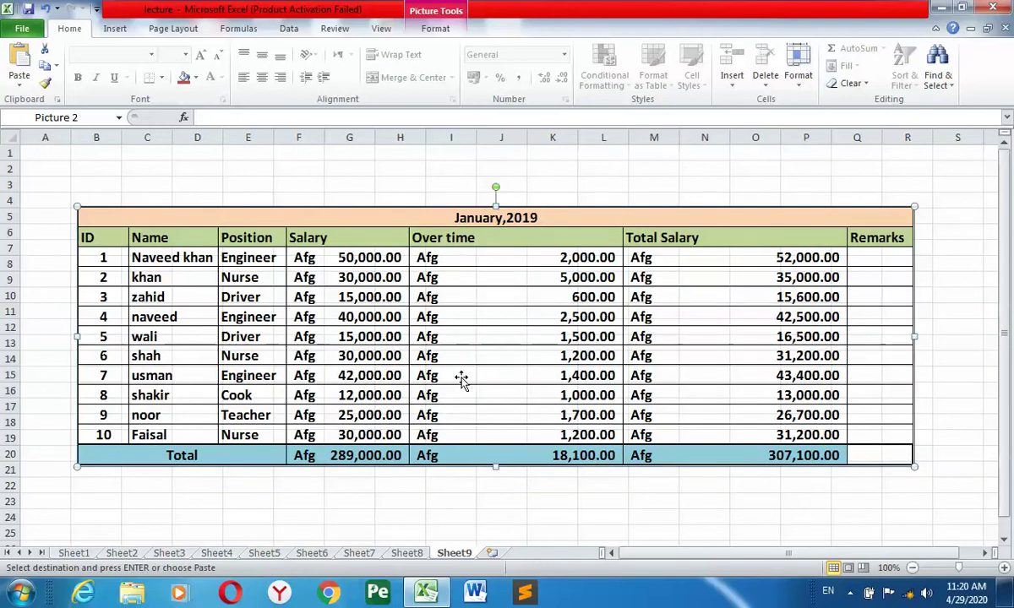
{"action": "left_click_drag", "start_coordinate": [414, 354], "coordinate": [437, 336]}
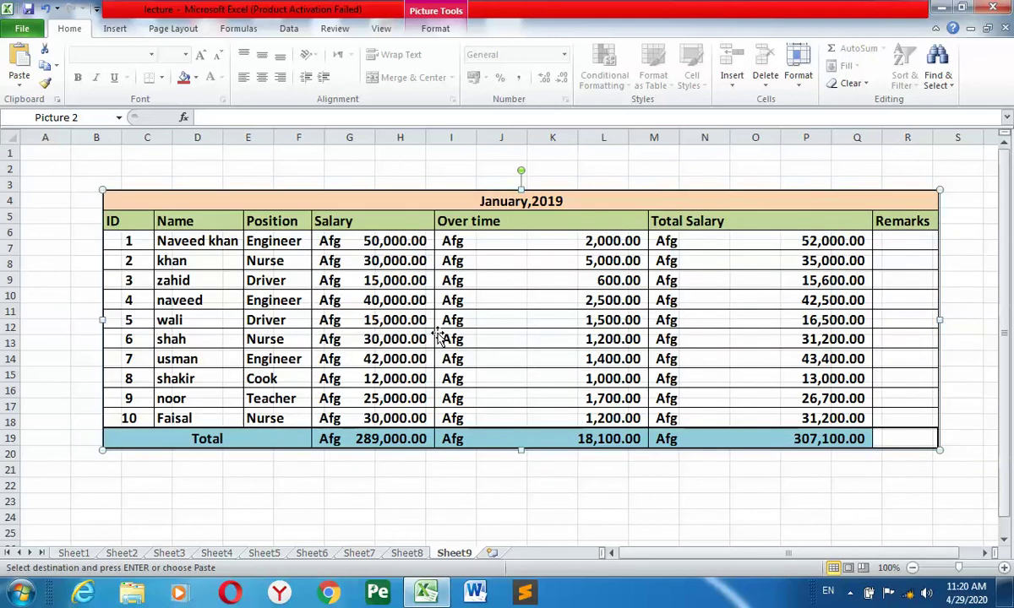
{"action": "mouse_move", "coordinate": [415, 319]}
{"action": "left_mouse_down"}
{"action": "mouse_move", "coordinate": [444, 355]}
{"action": "mouse_move", "coordinate": [507, 342]}
{"action": "left_mouse_up"}
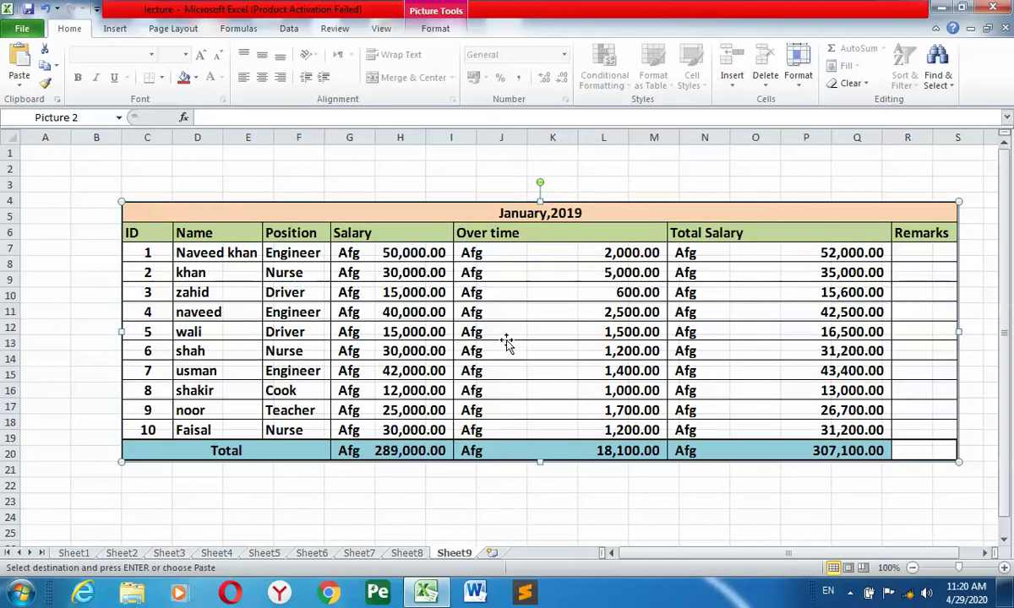
Apply the Metal Oval picture style to the table picture.
{"action": "left_click", "coordinate": [441, 30]}
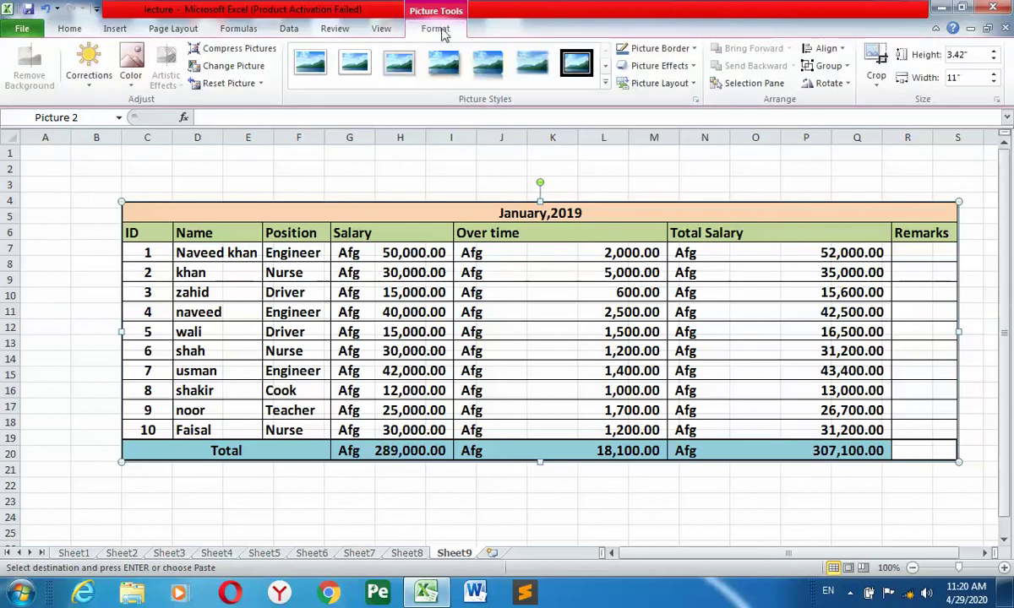
{"action": "left_click", "coordinate": [605, 82]}
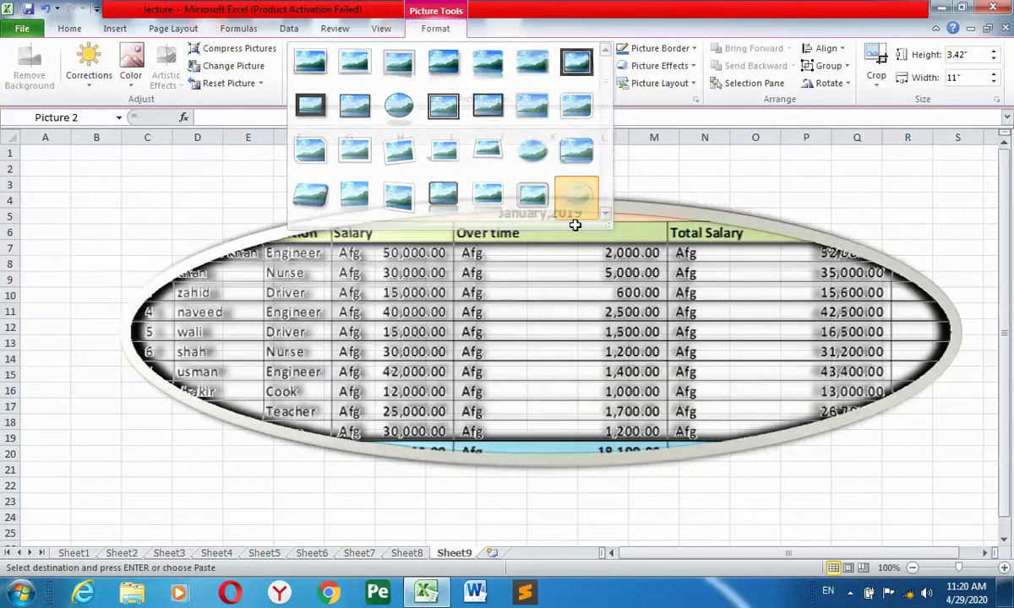
{"action": "left_click", "coordinate": [577, 196]}
Replace the oval picture with a linked table picture at F8, then jump to its Sheet1 source.
{"action": "key", "text": "Delete"}
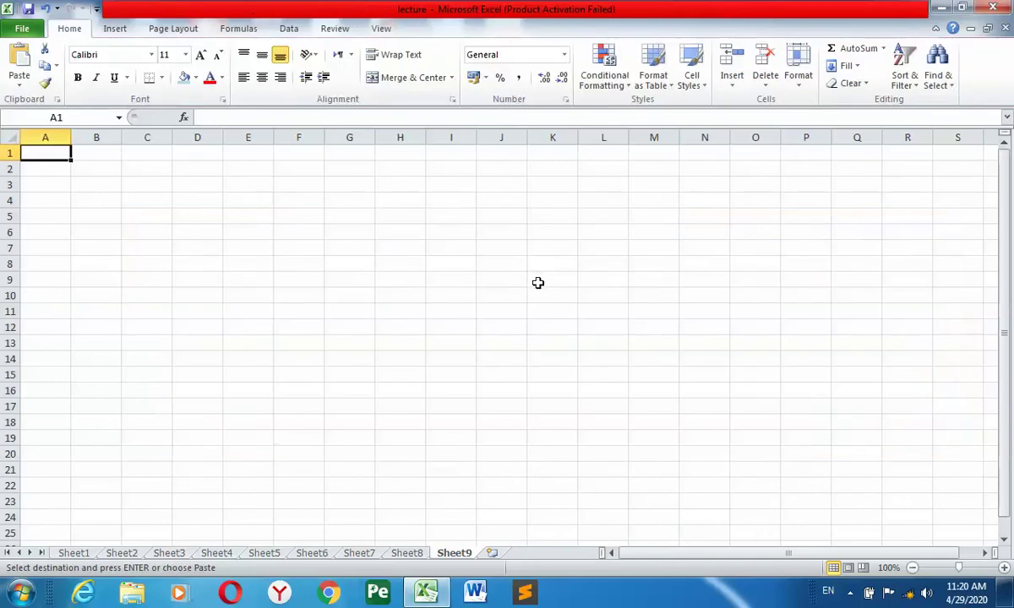
{"action": "left_click", "coordinate": [318, 268]}
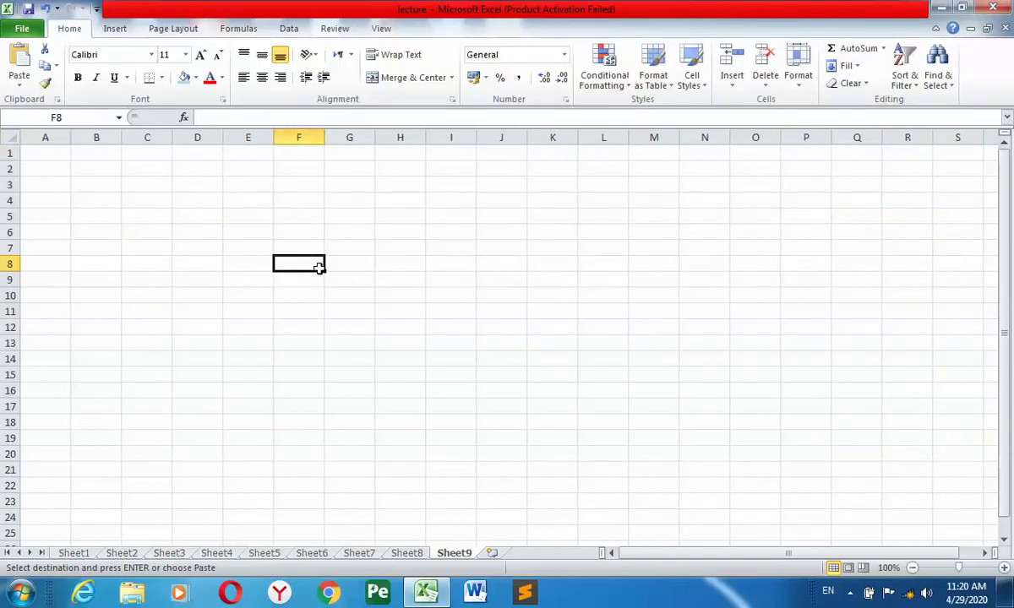
{"action": "left_click", "coordinate": [18, 84]}
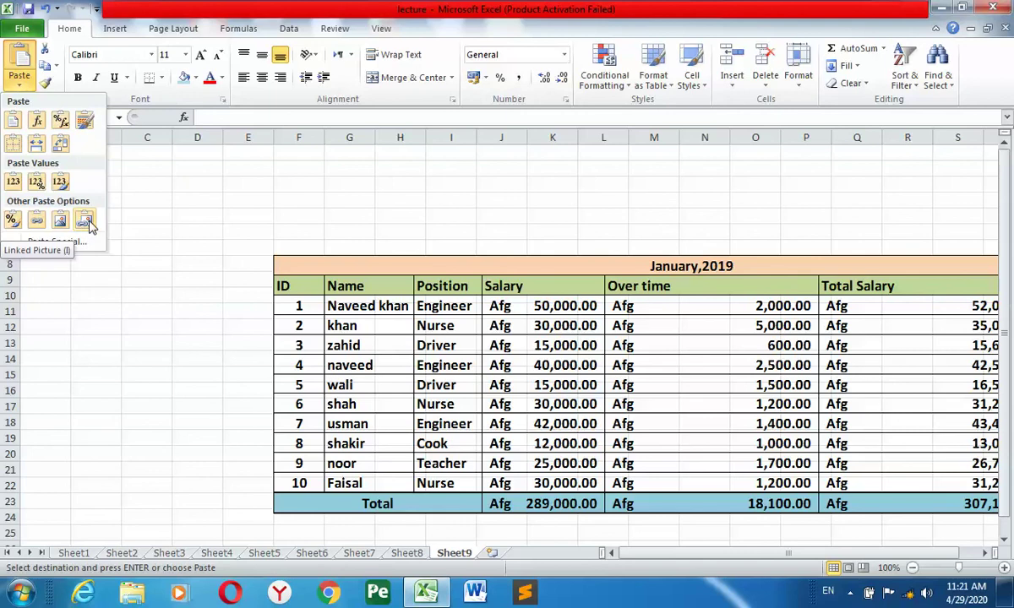
{"action": "left_click", "coordinate": [88, 223]}
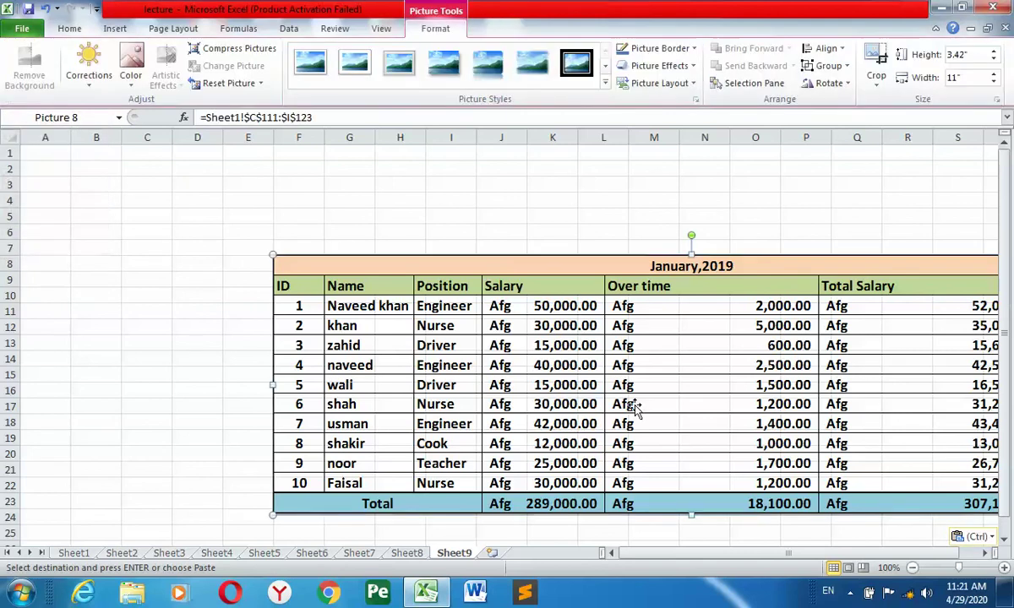
{"action": "mouse_move", "coordinate": [699, 429]}
{"action": "left_mouse_down"}
{"action": "mouse_move", "coordinate": [521, 379]}
{"action": "mouse_move", "coordinate": [528, 385]}
{"action": "left_mouse_up"}
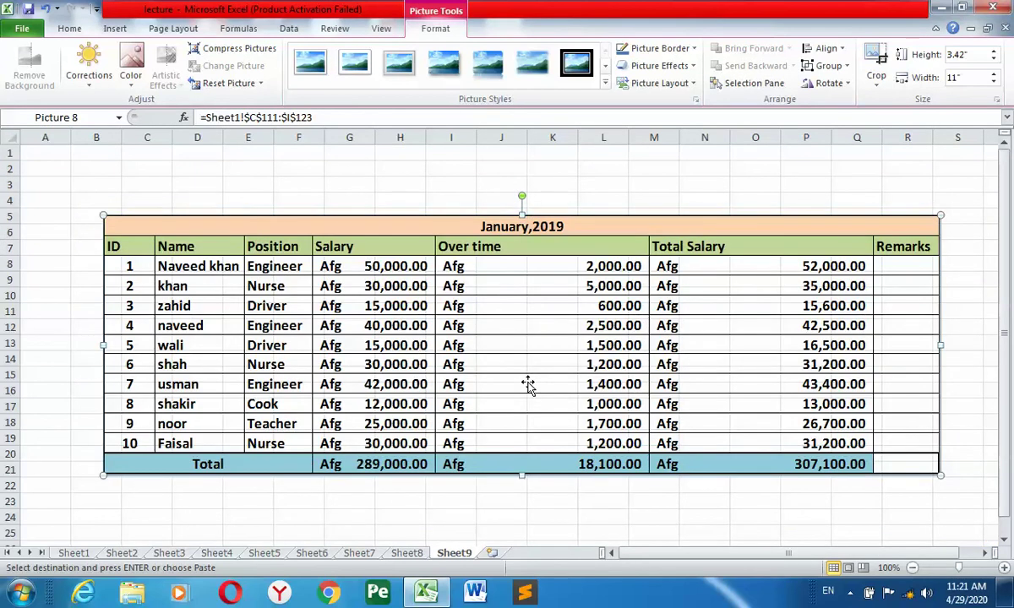
{"action": "double_click", "coordinate": [527, 385]}
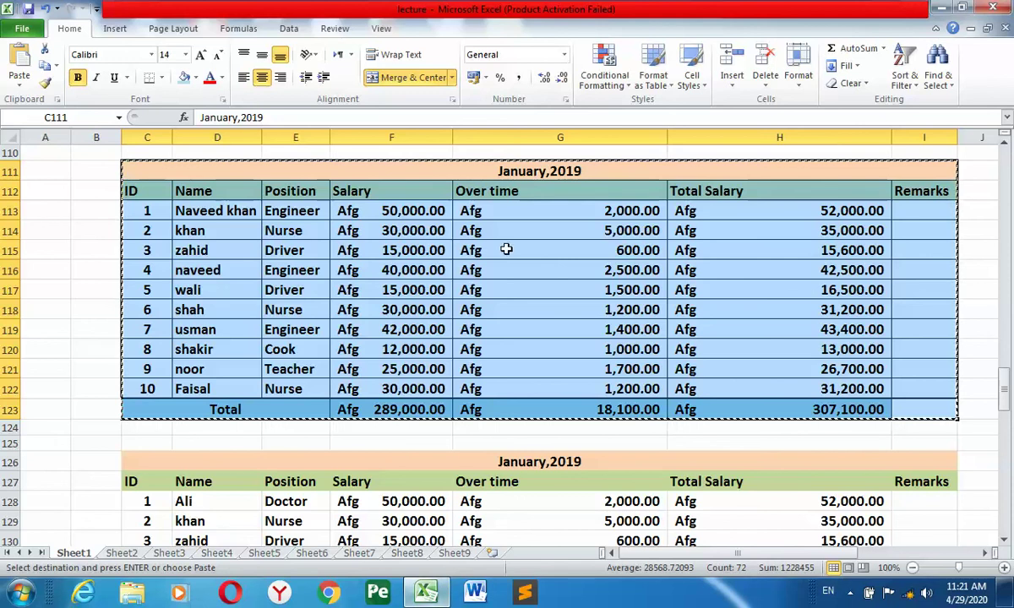
On a new Sheet10, paste the table as a static picture and move it near D3.
{"action": "left_click", "coordinate": [492, 552]}
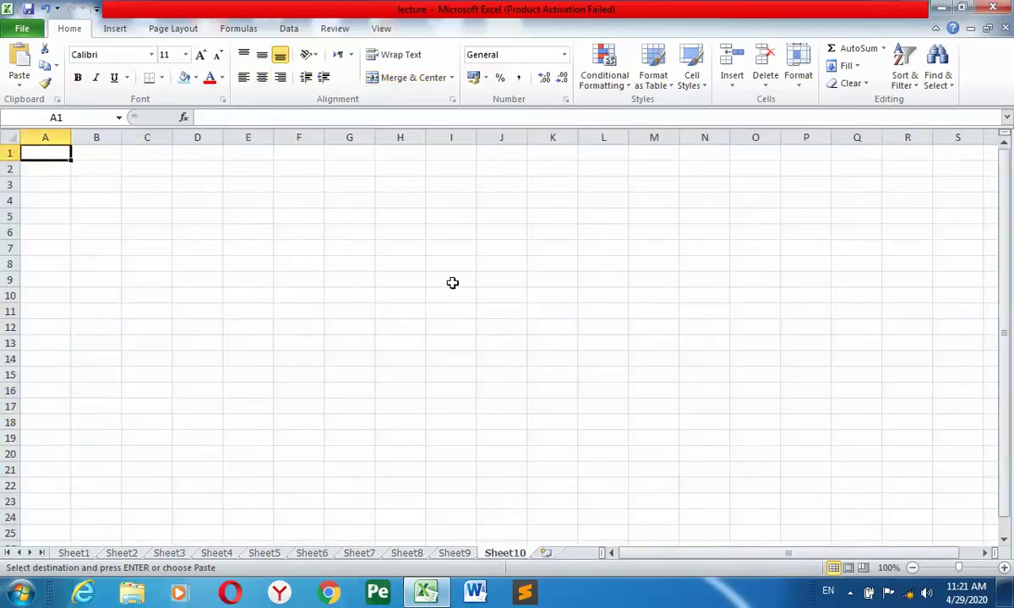
{"action": "left_click", "coordinate": [435, 246]}
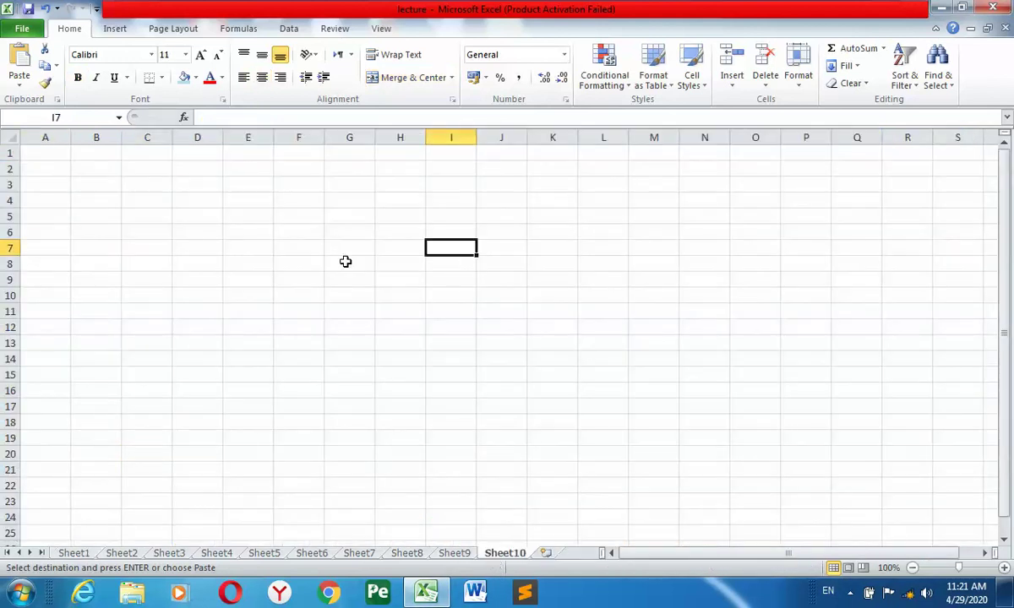
{"action": "left_click", "coordinate": [19, 83]}
{"action": "left_click", "coordinate": [61, 220]}
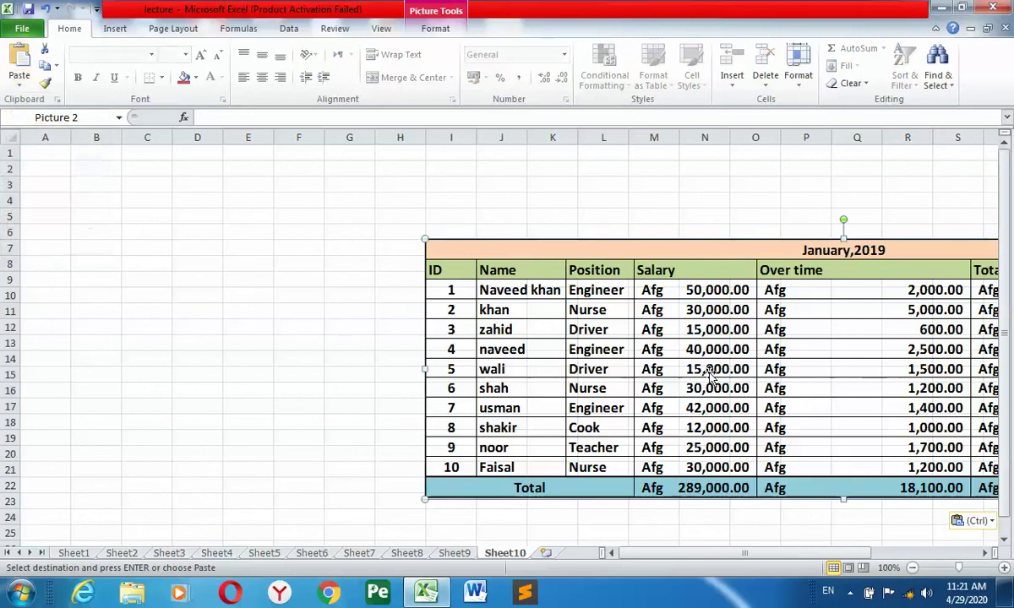
{"action": "left_click_drag", "start_coordinate": [714, 362], "coordinate": [467, 306]}
{"action": "double_click", "coordinate": [507, 301]}
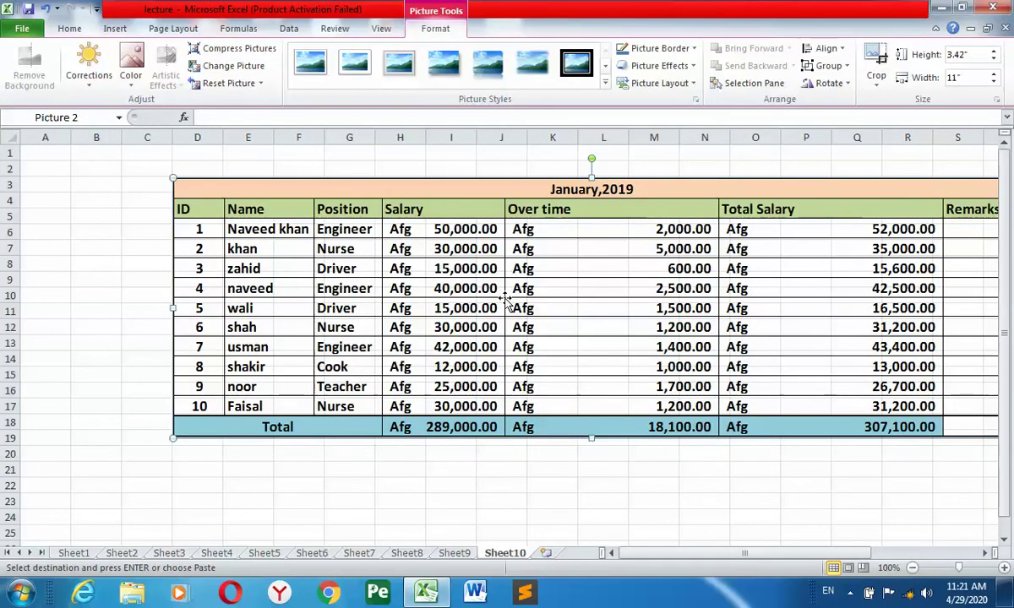
Paste a linked picture at G22, place it beneath the static one, and jump to its source.
{"action": "left_click", "coordinate": [342, 484]}
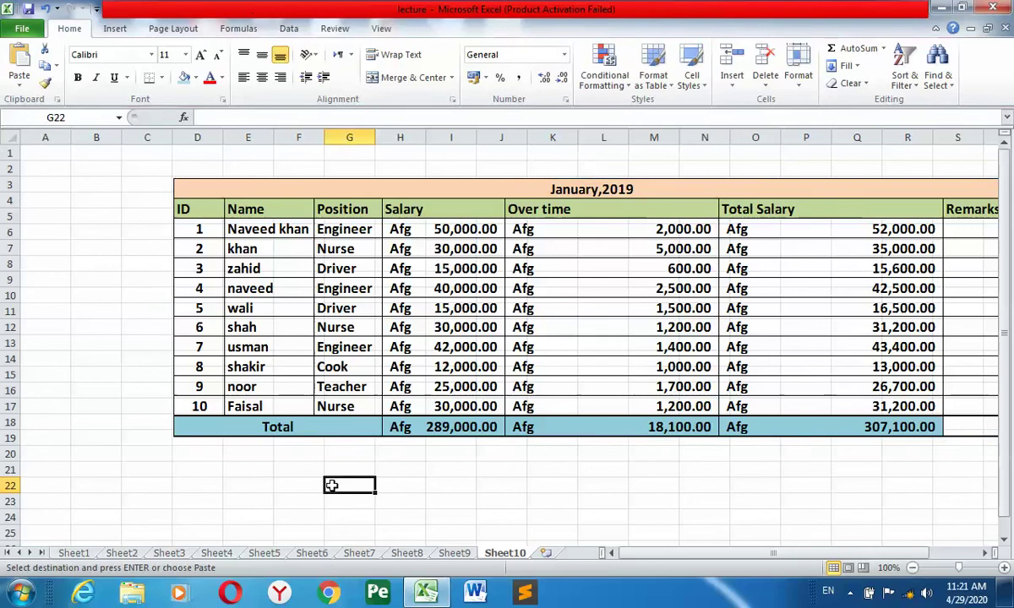
{"action": "left_click", "coordinate": [19, 85]}
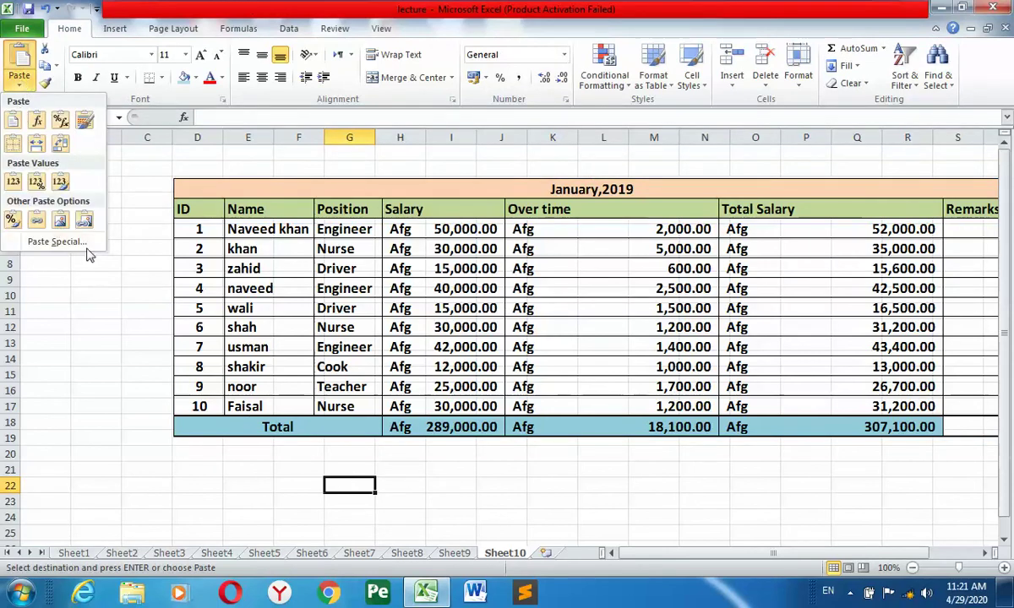
{"action": "left_click", "coordinate": [88, 221]}
{"action": "left_click", "coordinate": [100, 228]}
{"action": "scroll", "coordinate": [395, 406], "scroll_direction": "down", "scroll_amount": 3}
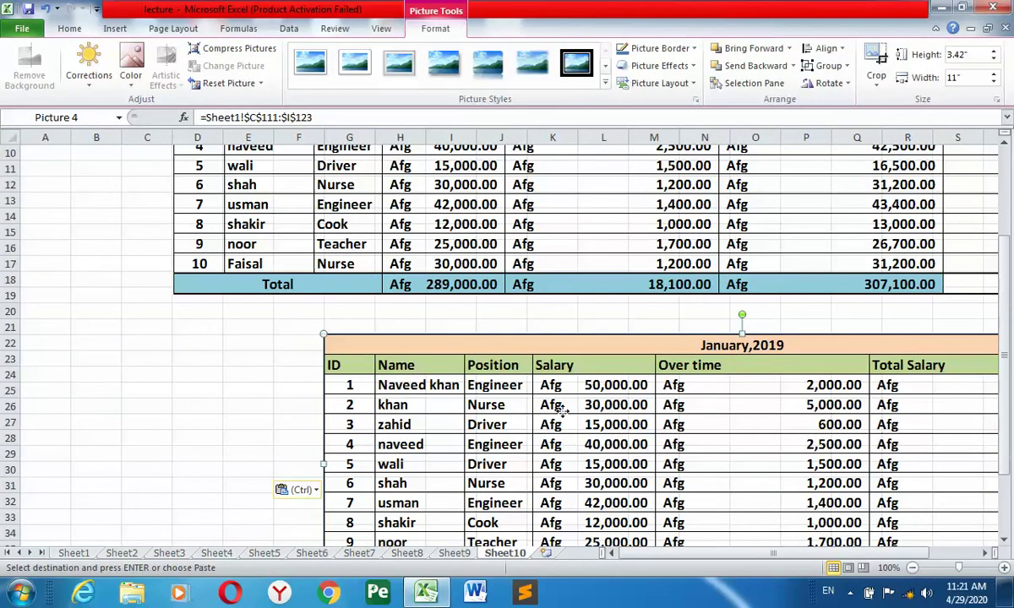
{"action": "left_click_drag", "start_coordinate": [562, 410], "coordinate": [480, 369]}
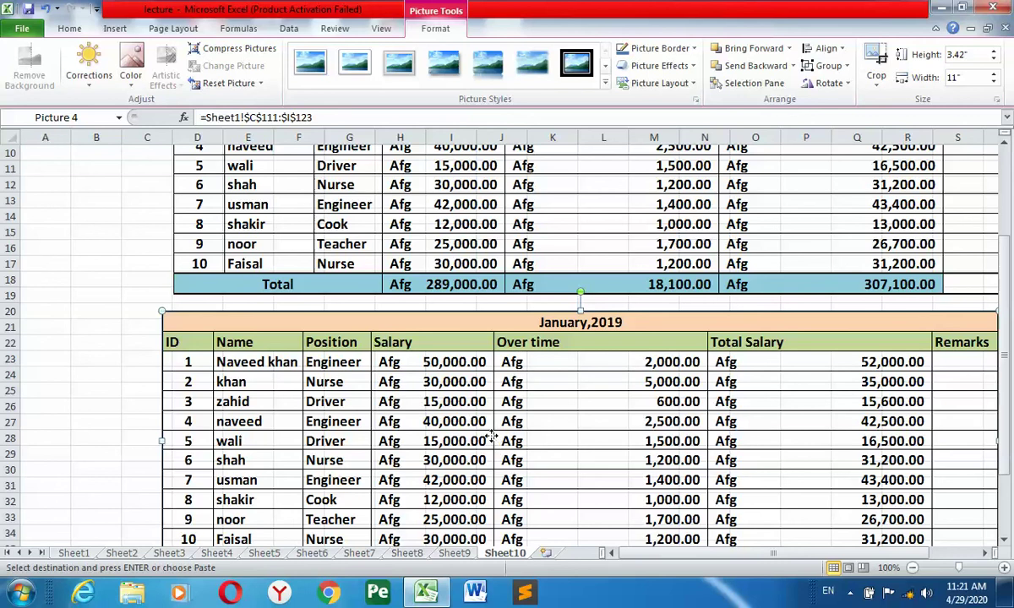
{"action": "double_click", "coordinate": [492, 437]}
{"action": "left_click", "coordinate": [414, 296]}
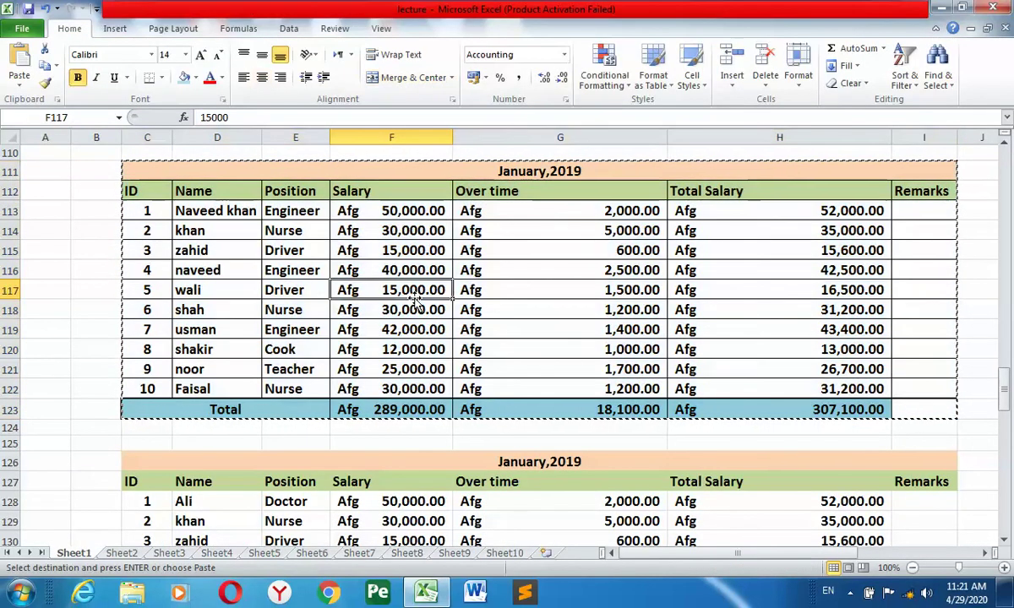
{"action": "left_click", "coordinate": [19, 86]}
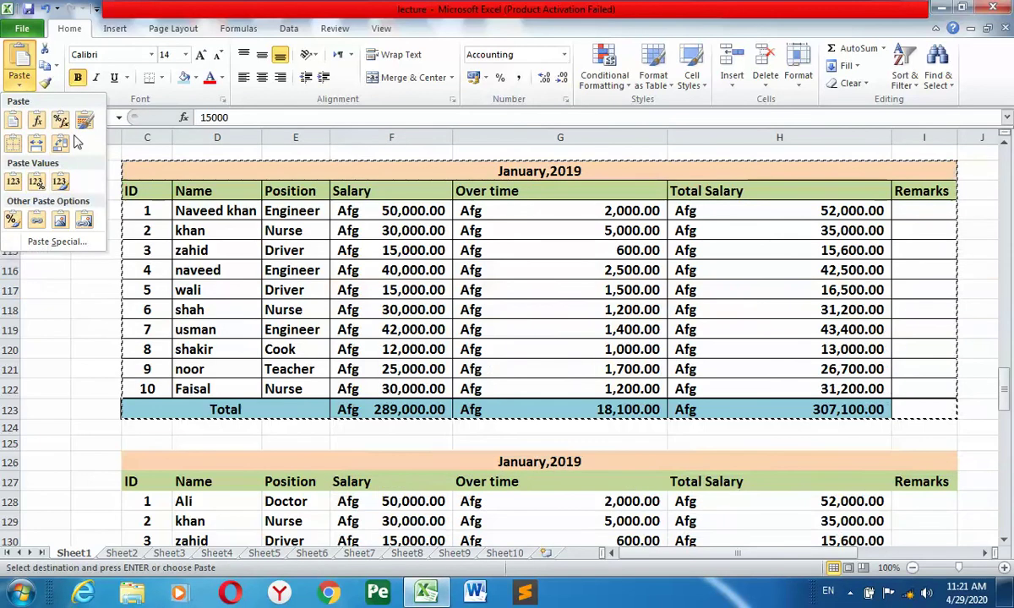
{"action": "left_click", "coordinate": [286, 310]}
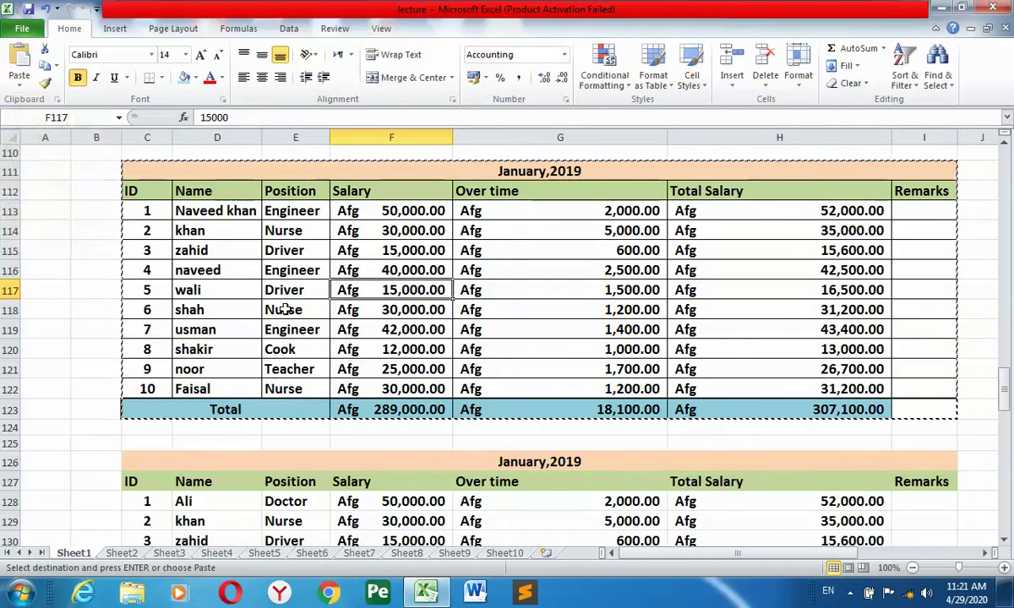